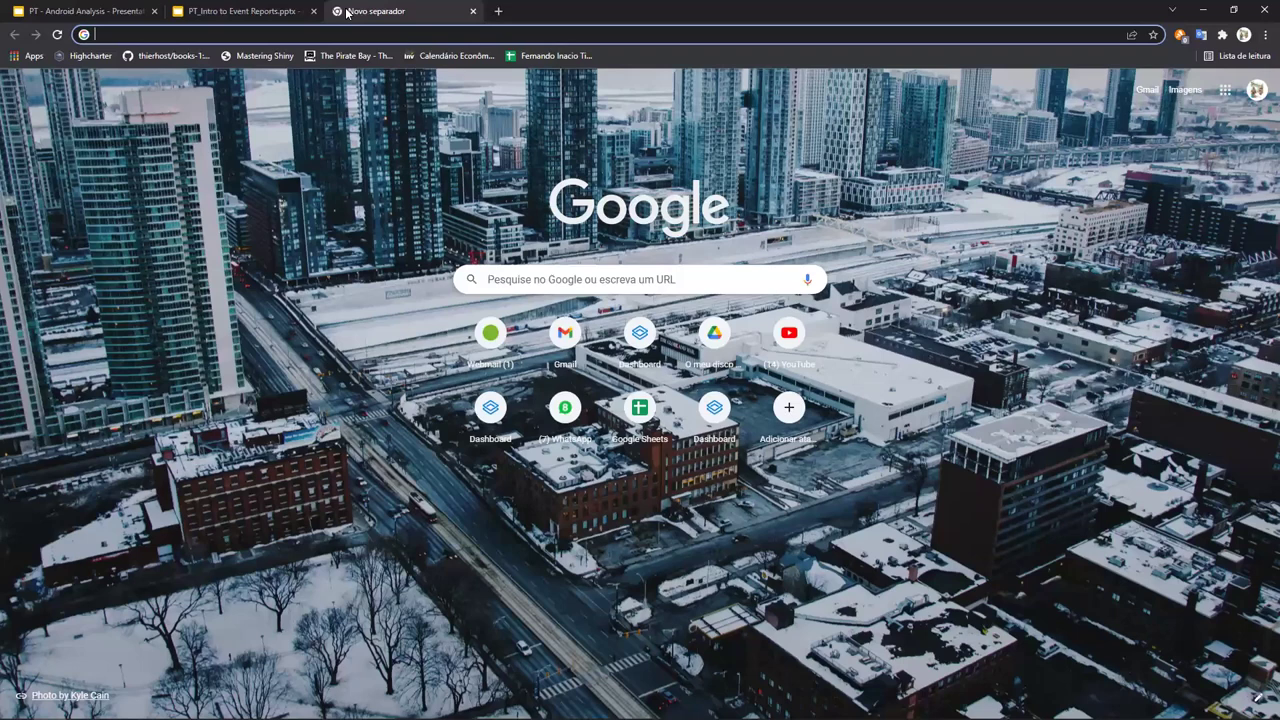
Load the aprendai.org site in the new tab.
type("ac")
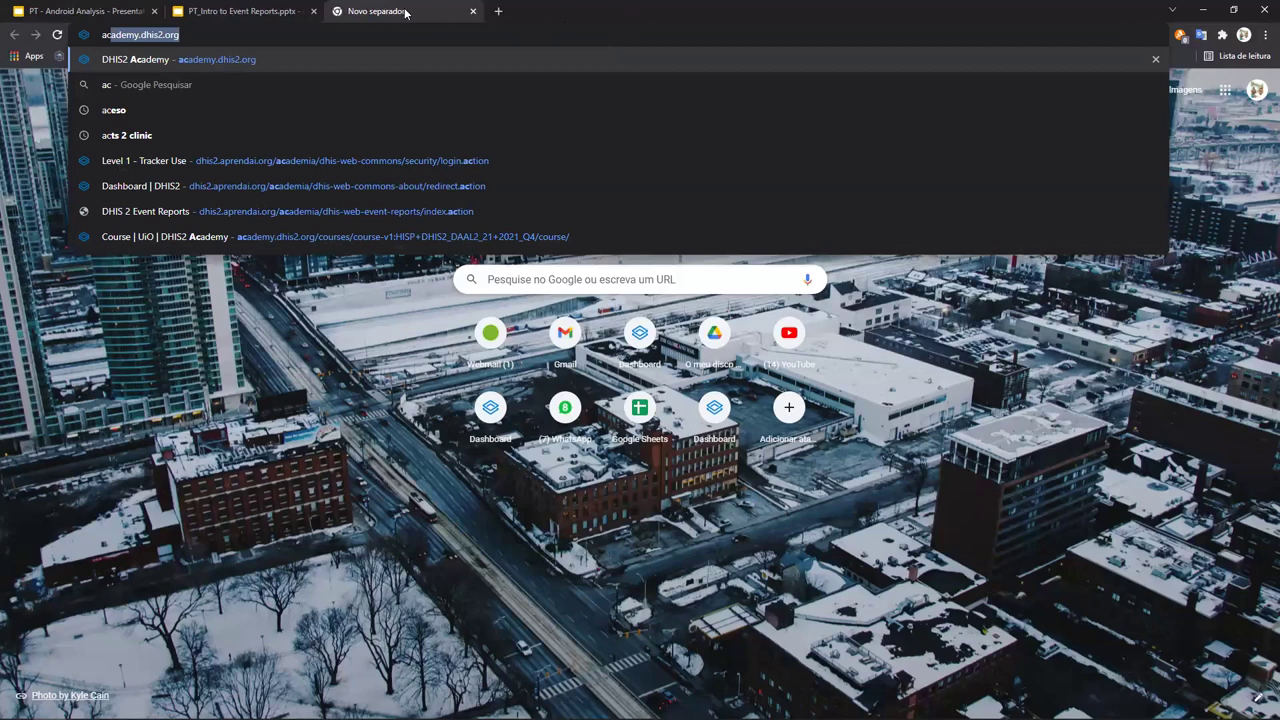
key("BackSpace")
key("BackSpace")
type("pre")
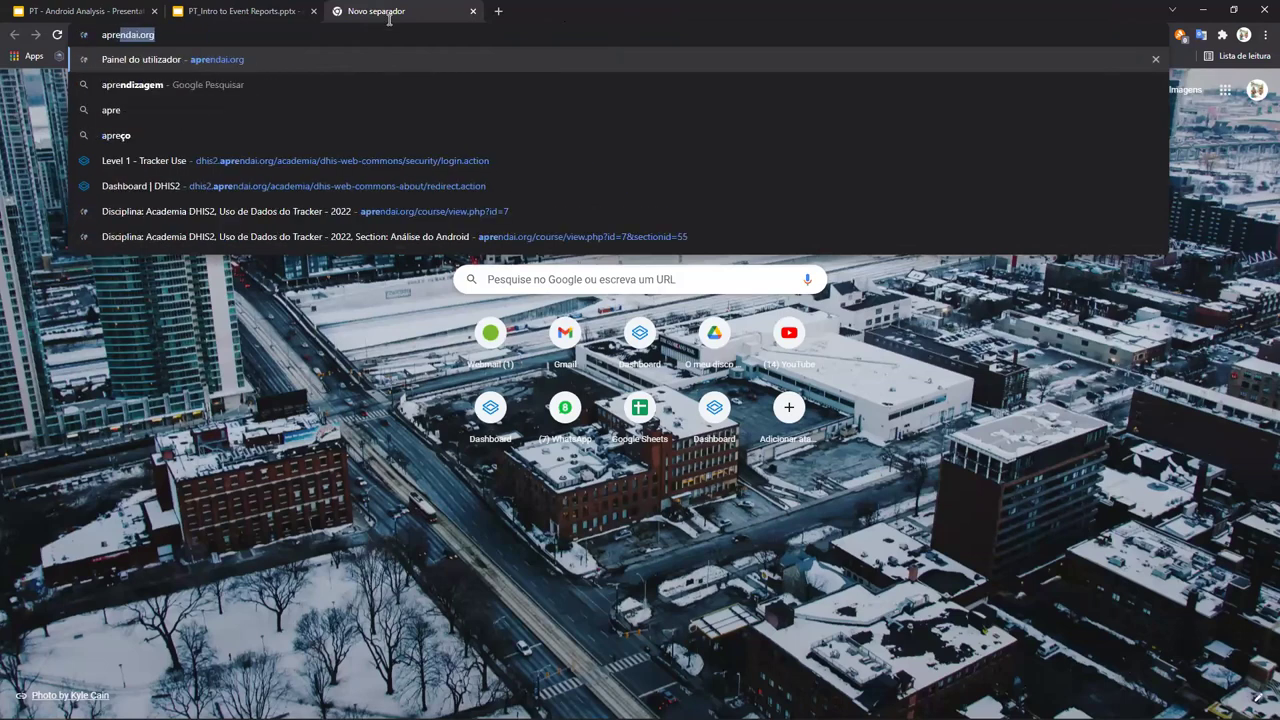
key("Return")
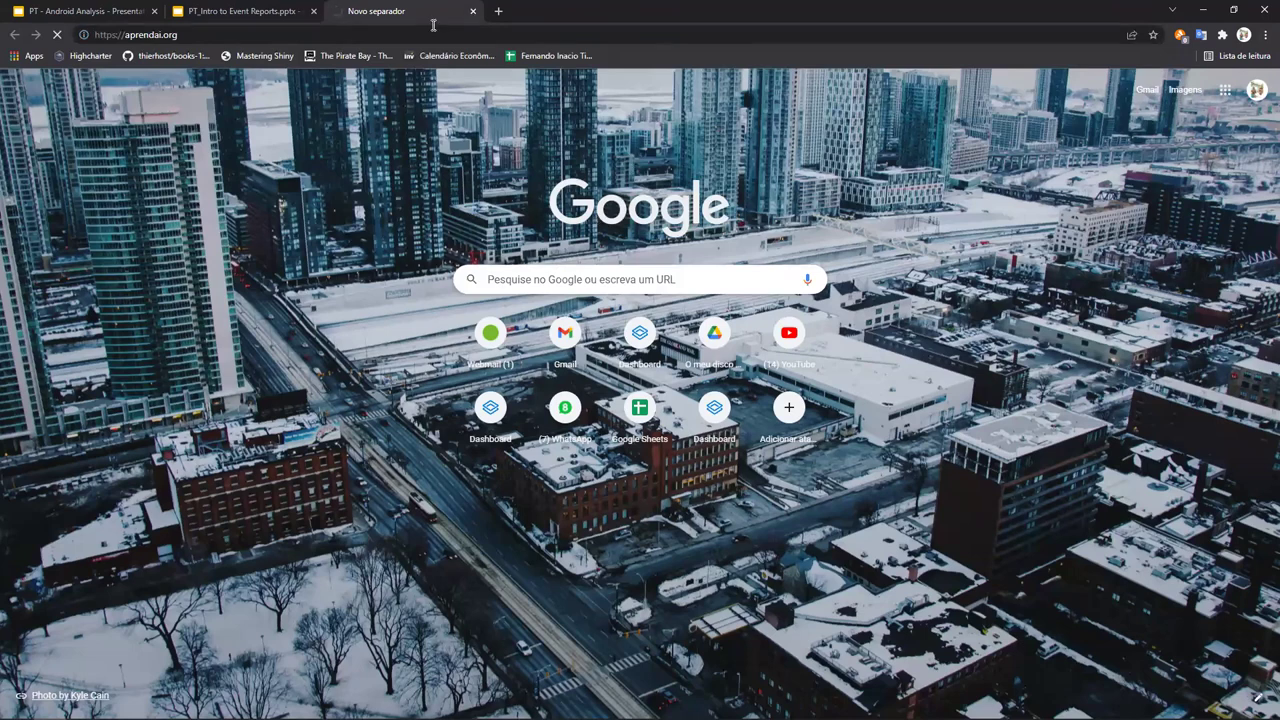
Go to the DHIS2 training instance at dhis2.aprendai.org/academia/.
key("ctrl+l")
type("a")
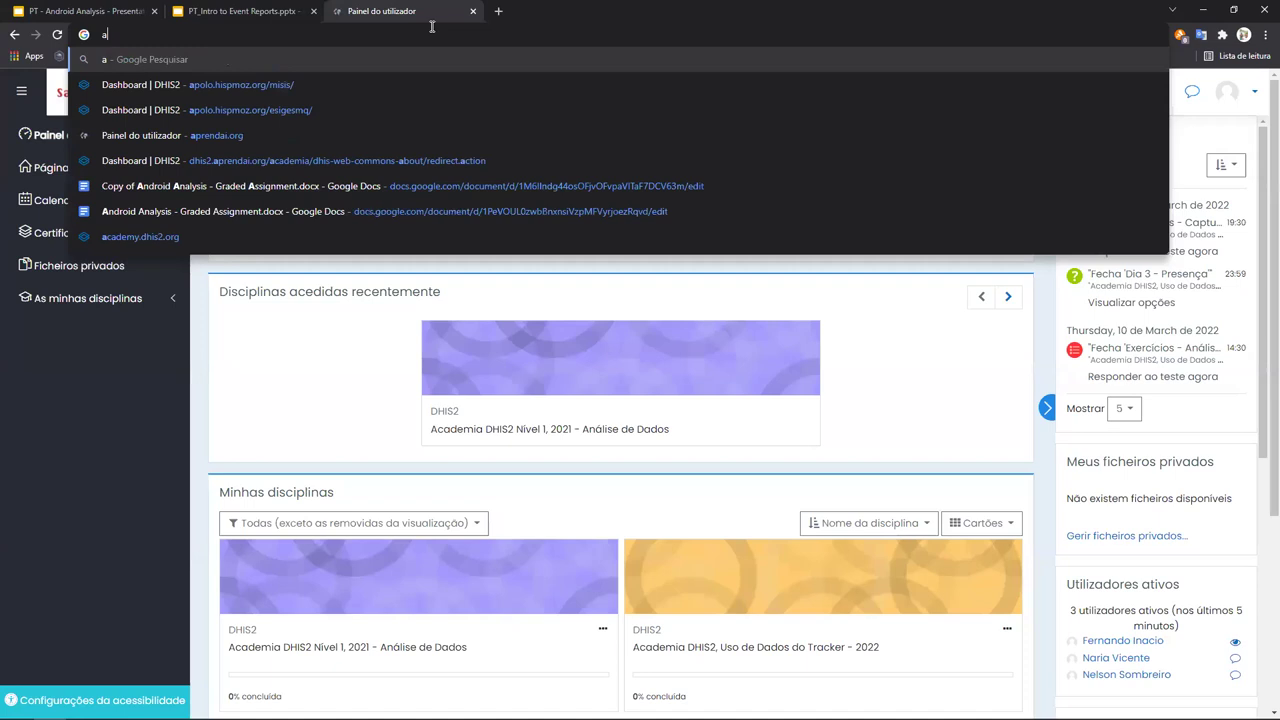
key("BackSpace")
type("di")
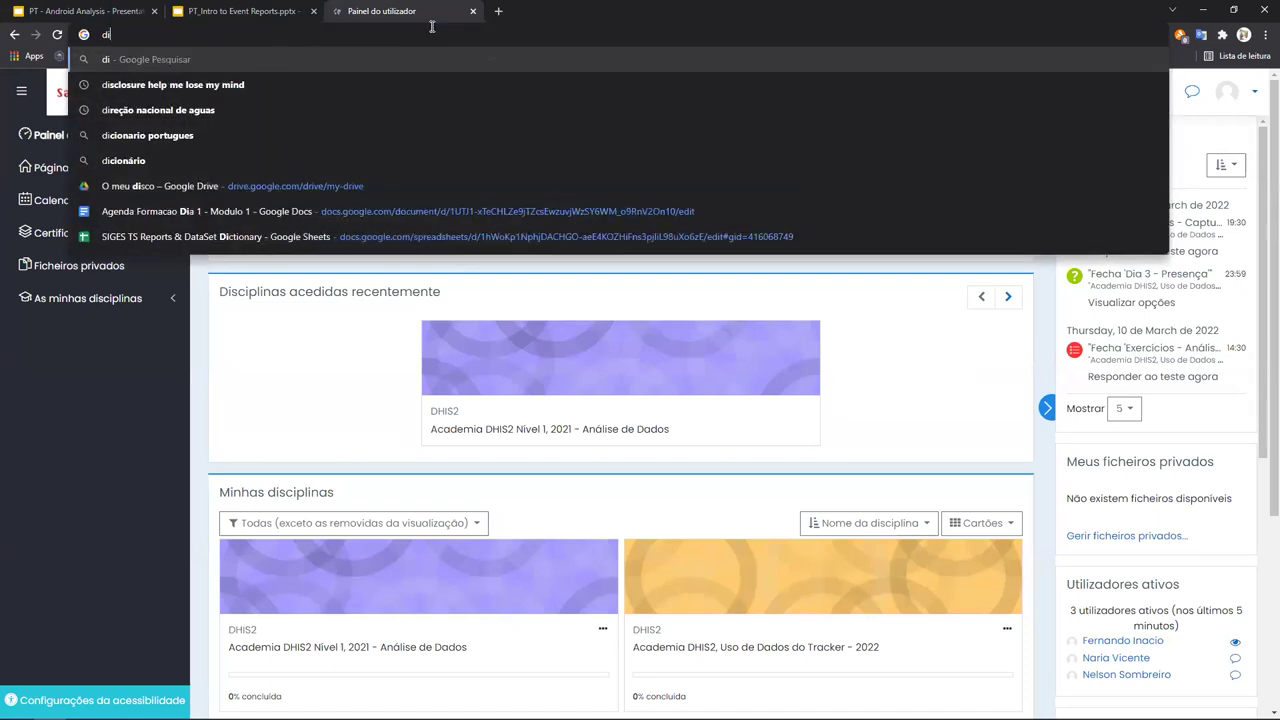
key("BackSpace")
type("his2")
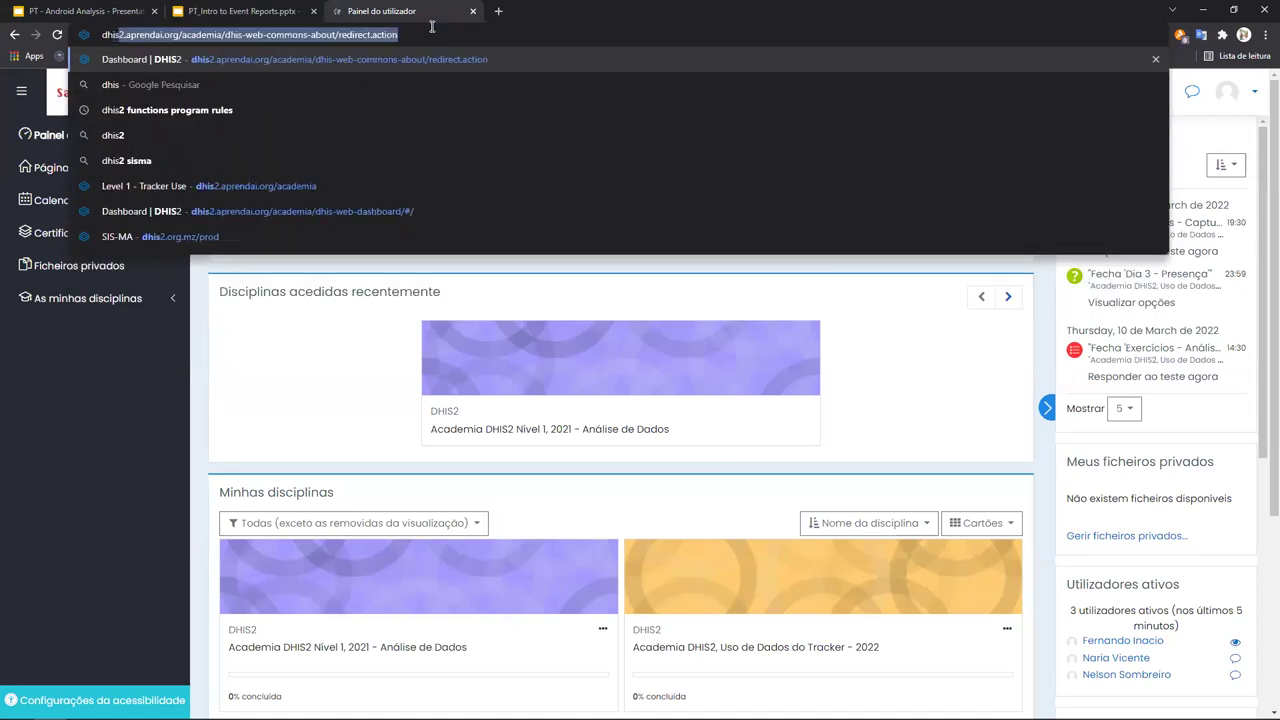
key("End")
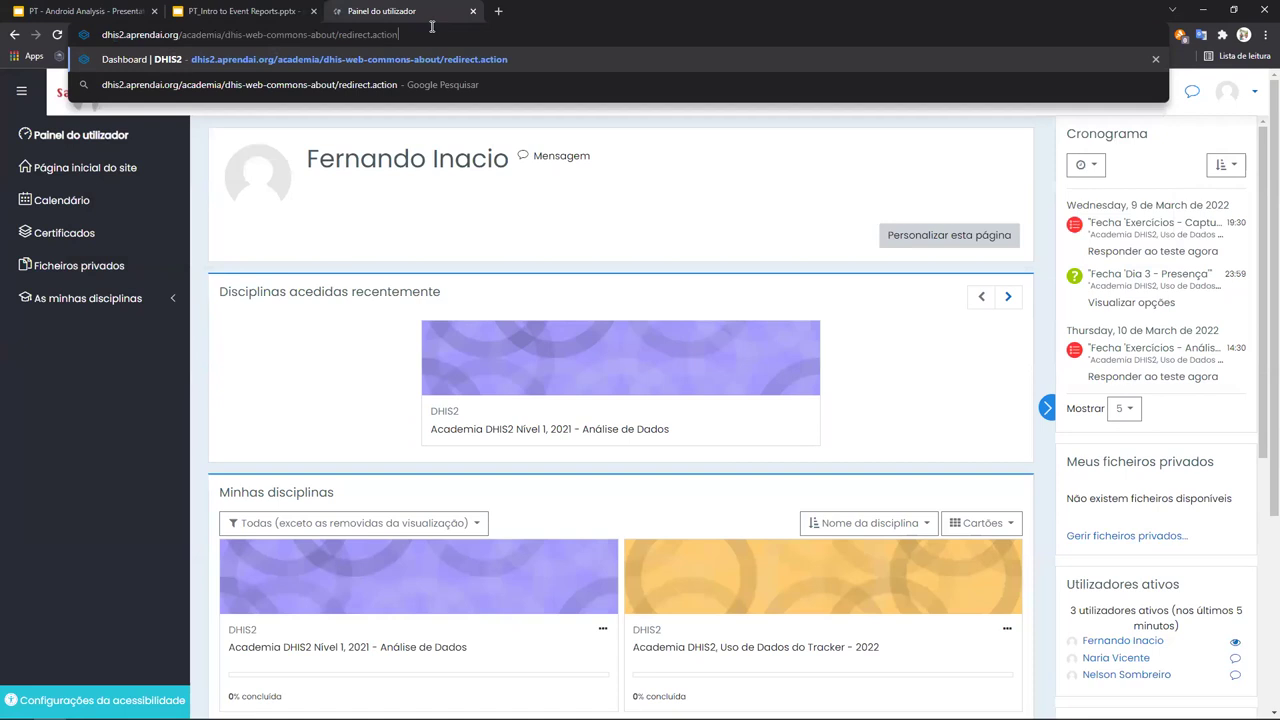
key("BackSpace")
key("BackSpace")
key("BackSpace")
key("BackSpace")
key("BackSpace")
key("BackSpace")
key("BackSpace")
key("BackSpace")
key("BackSpace")
key("BackSpace")
key("BackSpace")
key("BackSpace")
key("BackSpace")
key("BackSpace")
key("BackSpace")
key("BackSpace")
key("BackSpace")
key("BackSpace")
key("BackSpace")
key("BackSpace")
key("BackSpace")
key("BackSpace")
key("BackSpace")
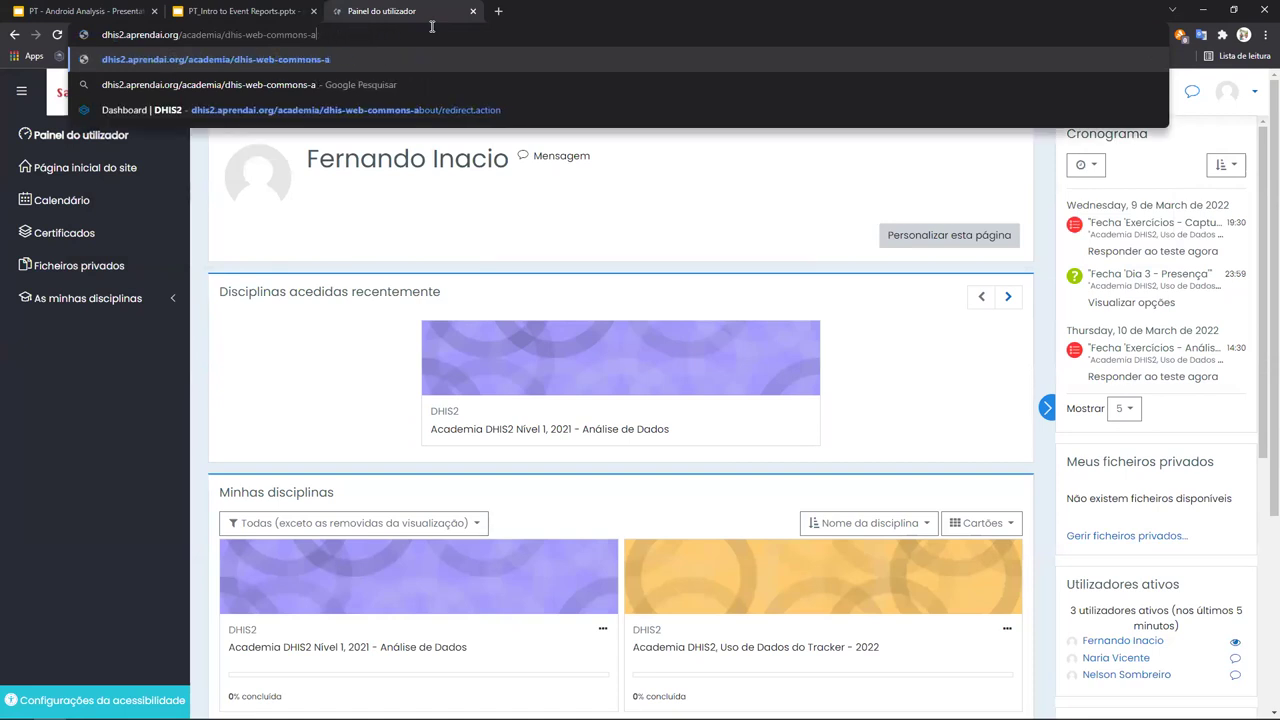
key("BackSpace")
key("BackSpace")
key("BackSpace")
key("BackSpace")
key("BackSpace")
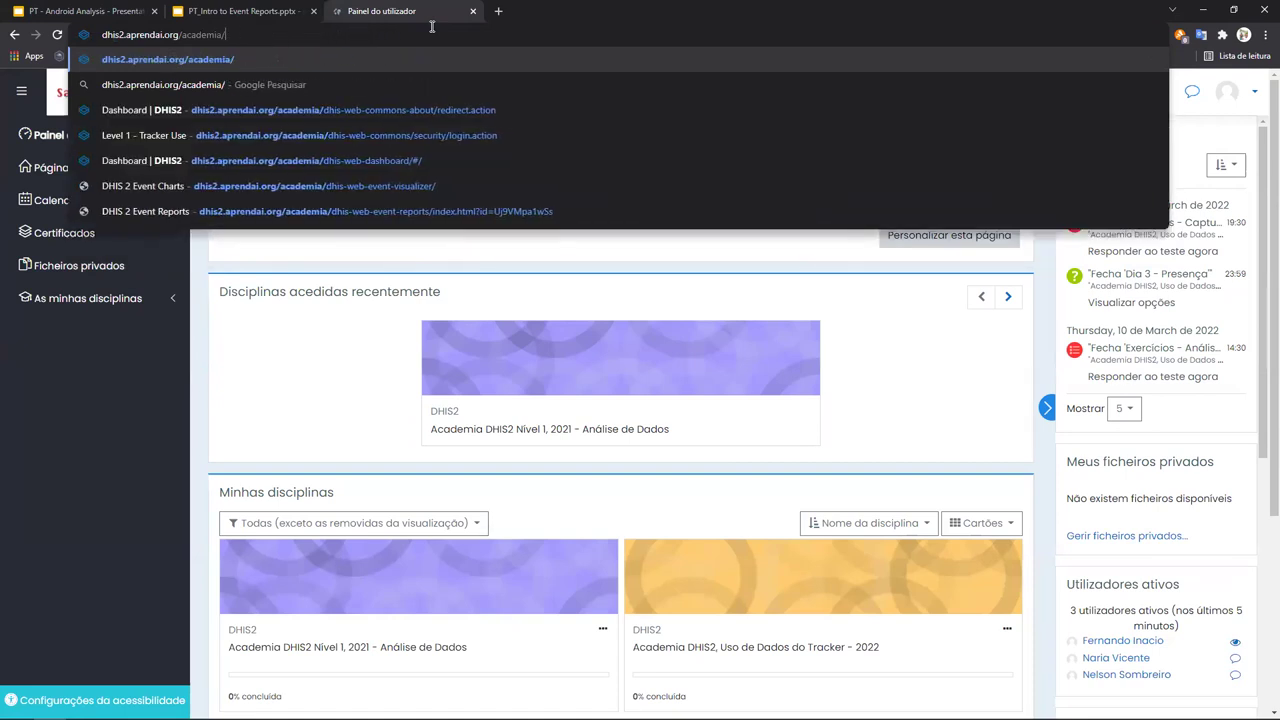
key("Return")
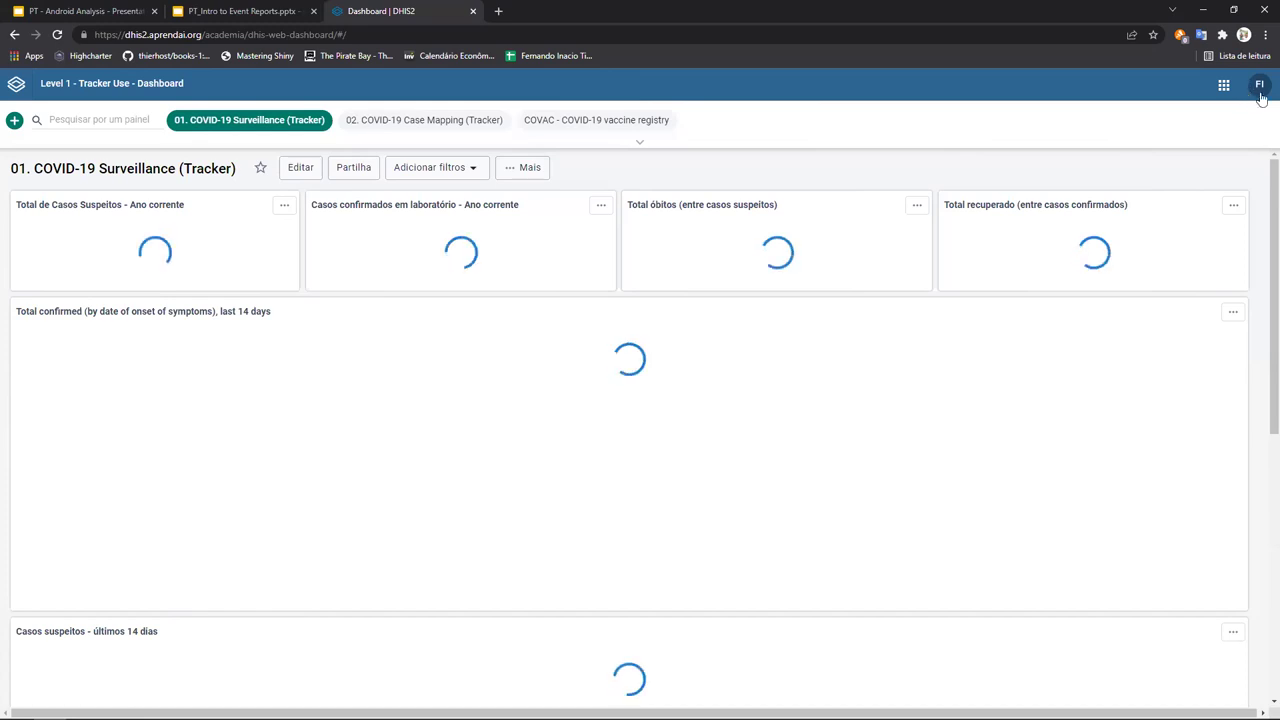
Enlarge the dashboard page by three zoom levels.
left_click(1259, 88)
left_click(1259, 88)
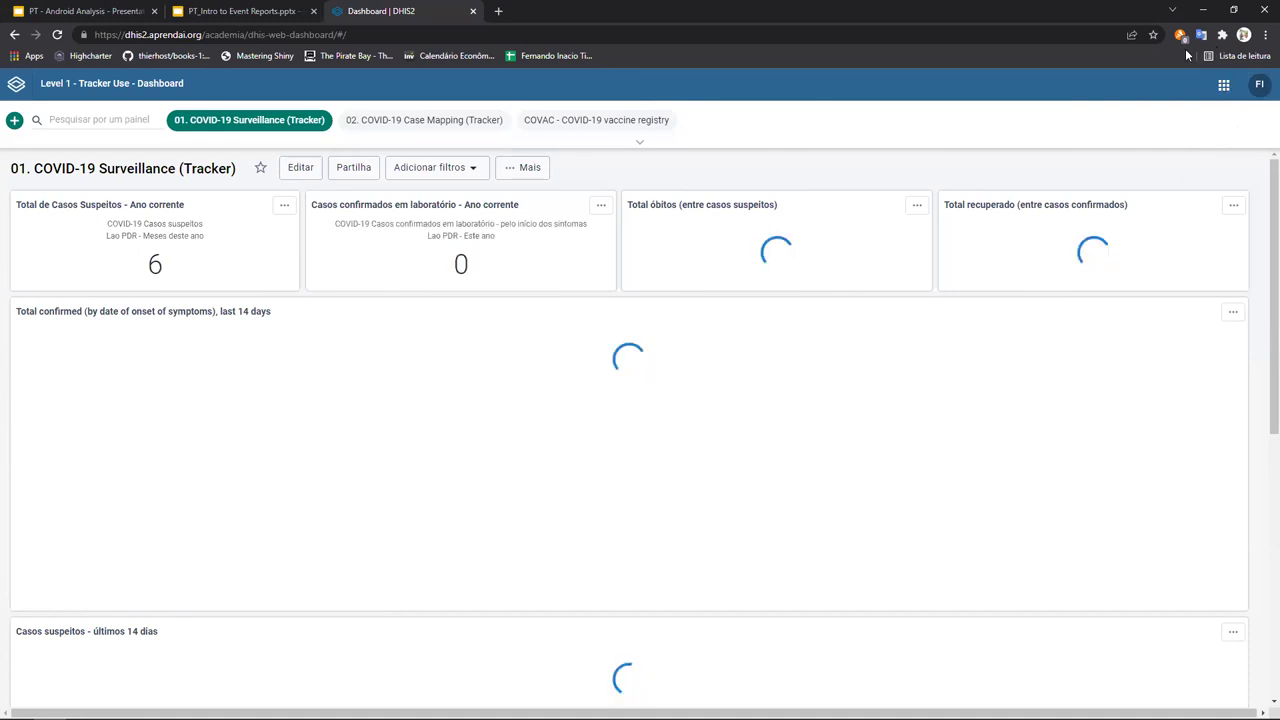
key("ctrl+plus")
key("ctrl+plus")
key("ctrl+plus")
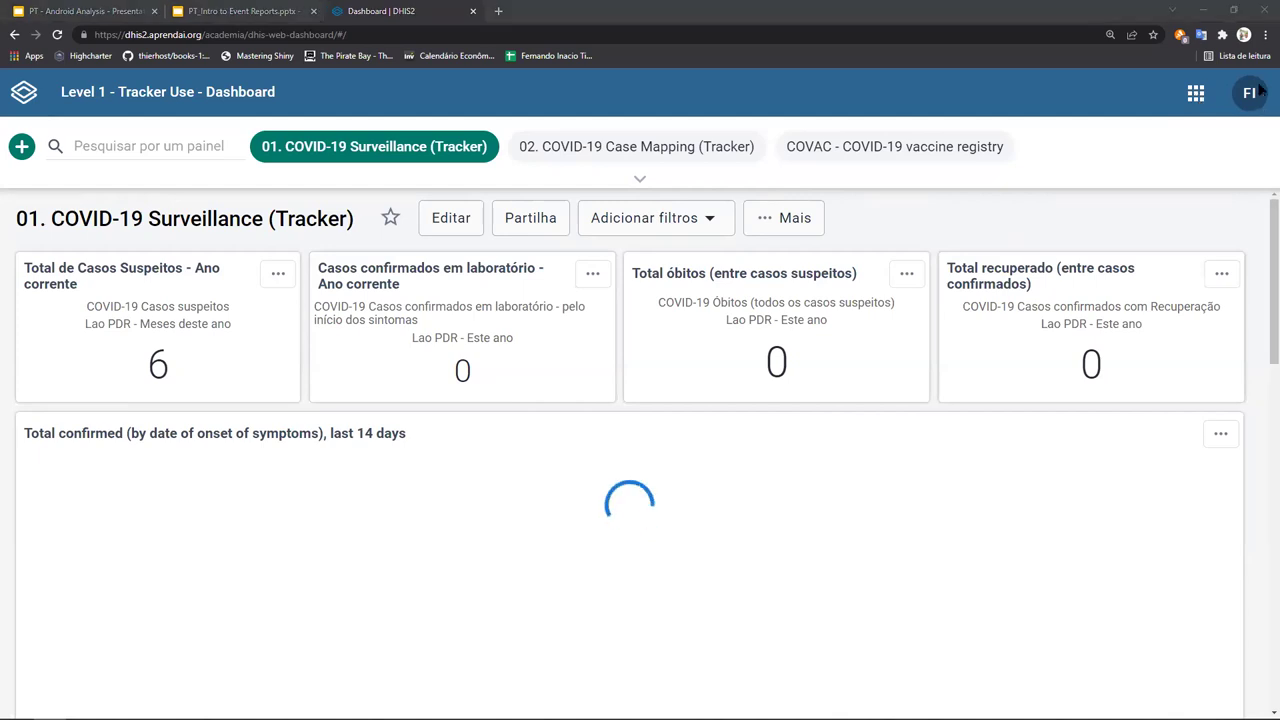
Search the applications for "Rel" and launch Relatórios de Eventos.
left_click(1197, 95)
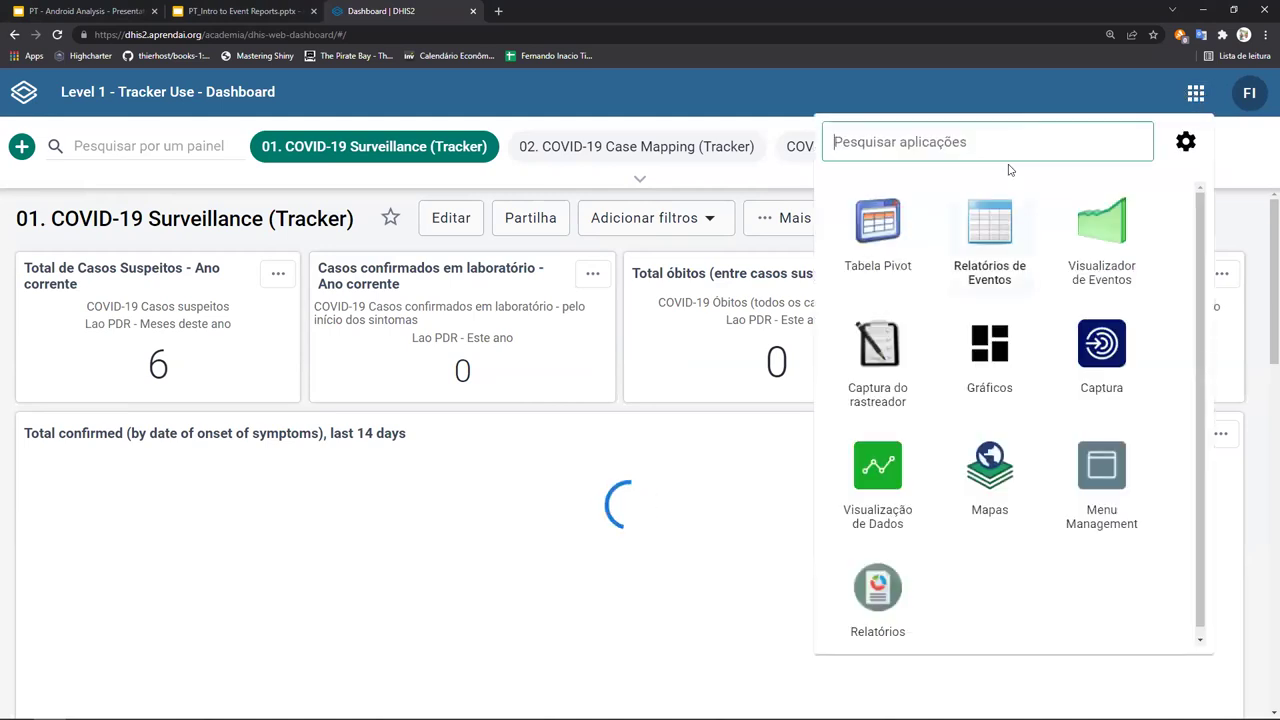
left_click(1195, 95)
left_click(1195, 95)
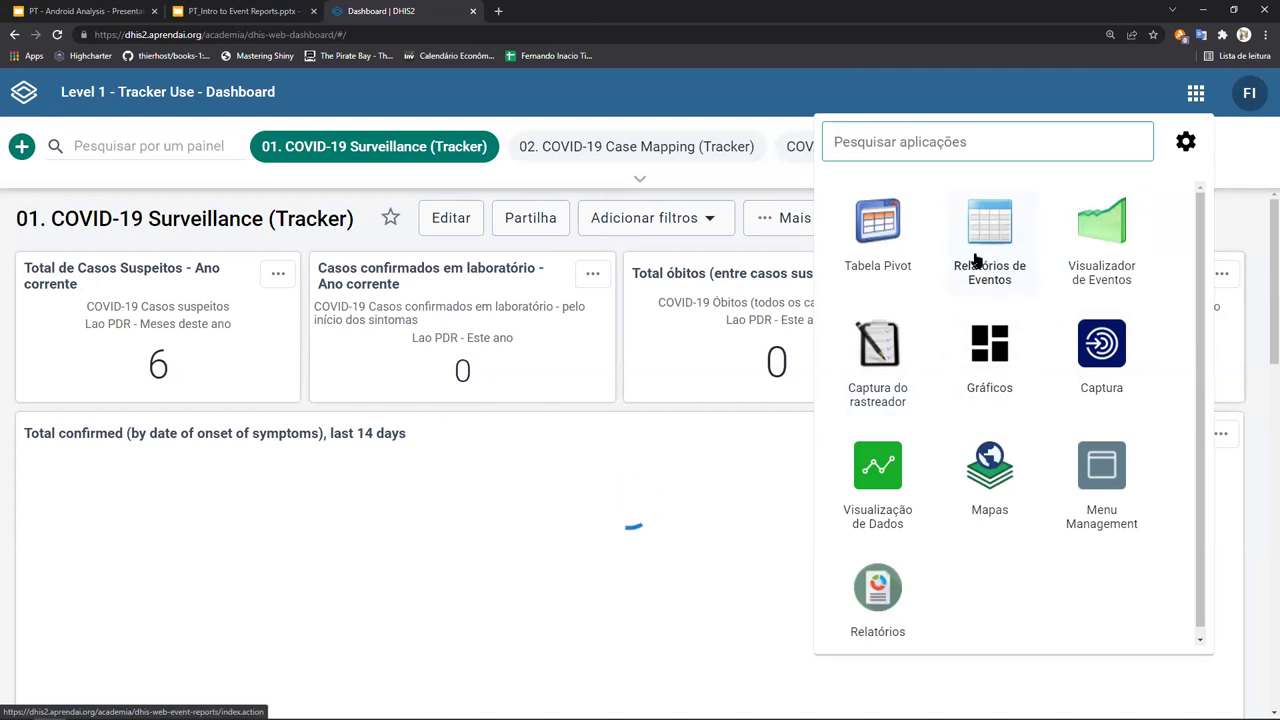
left_click(839, 138)
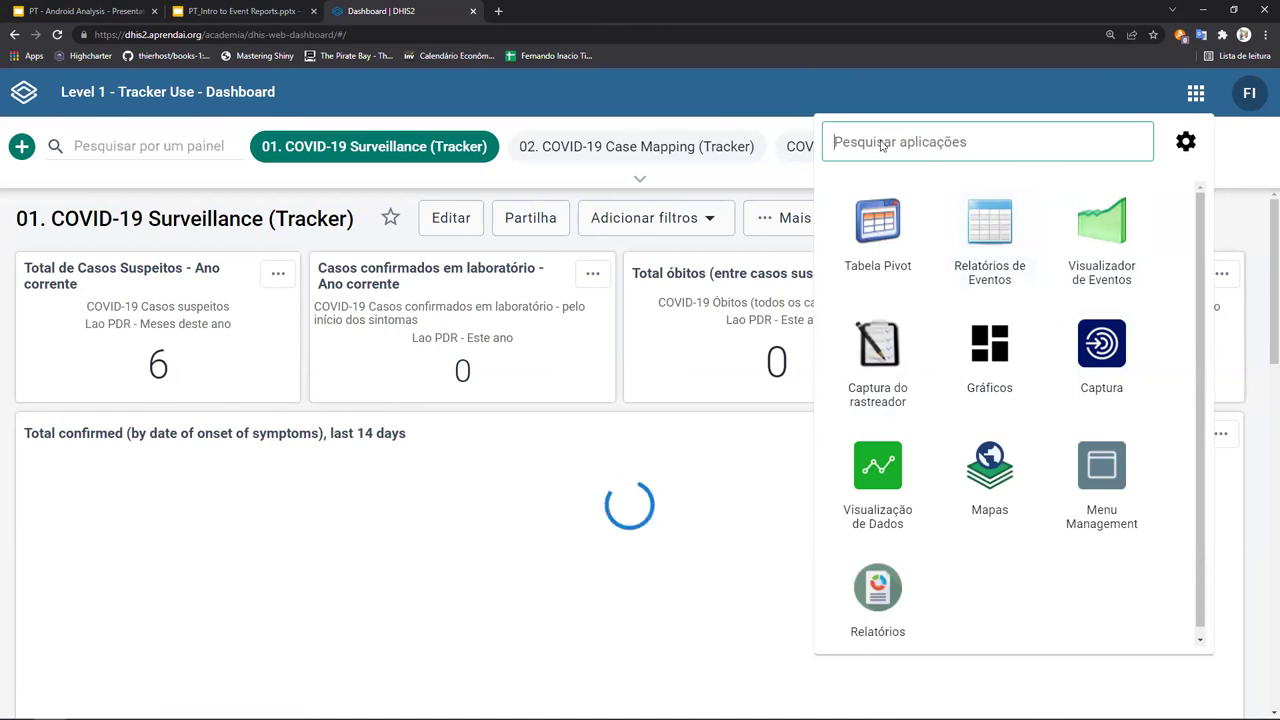
type("Re")
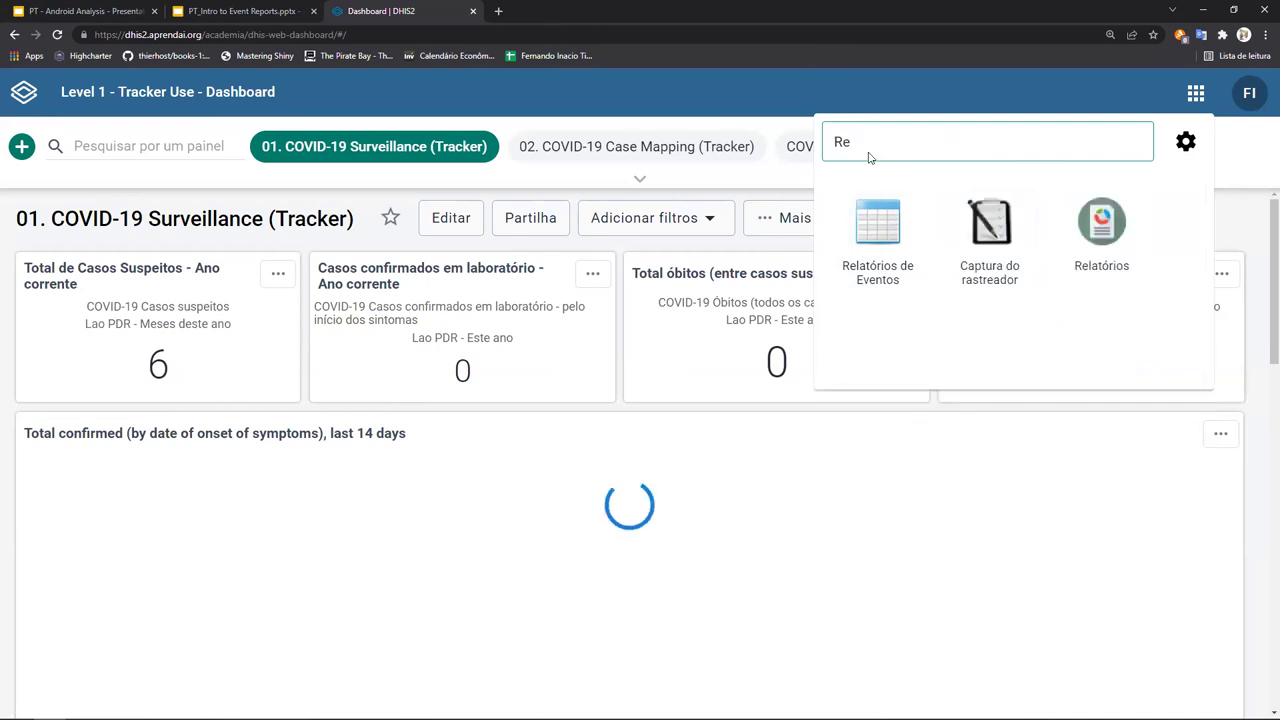
key("BackSpace")
type("el")
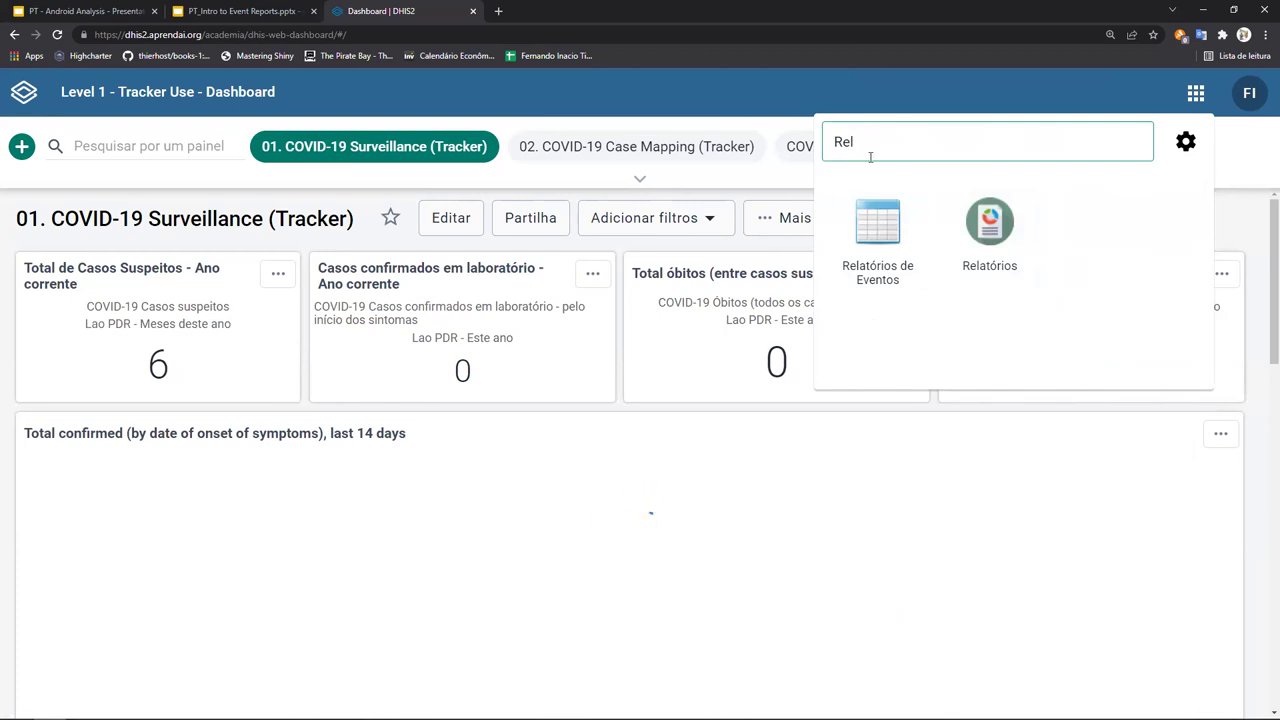
left_click(893, 236)
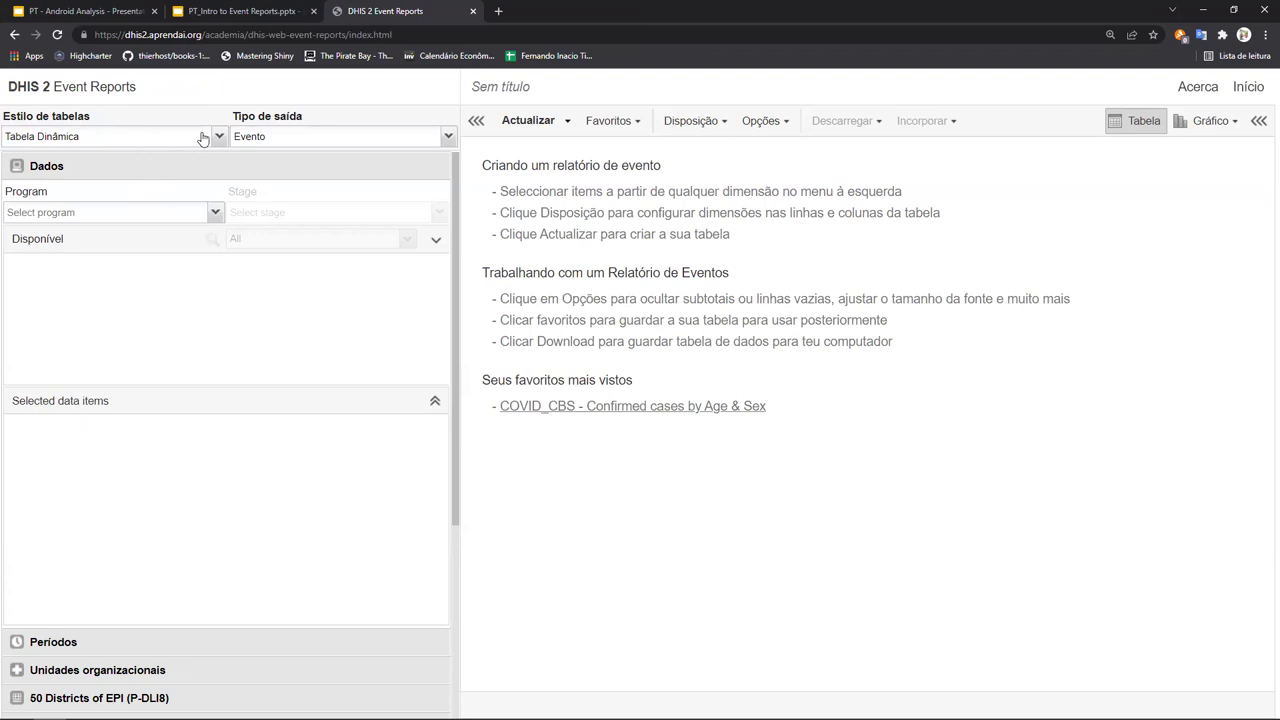
List the report's table styles and bring up the slide "Relatórios de Eventos - Intro - 1" in the Google Slides presentation for comparison.
left_click(127, 136)
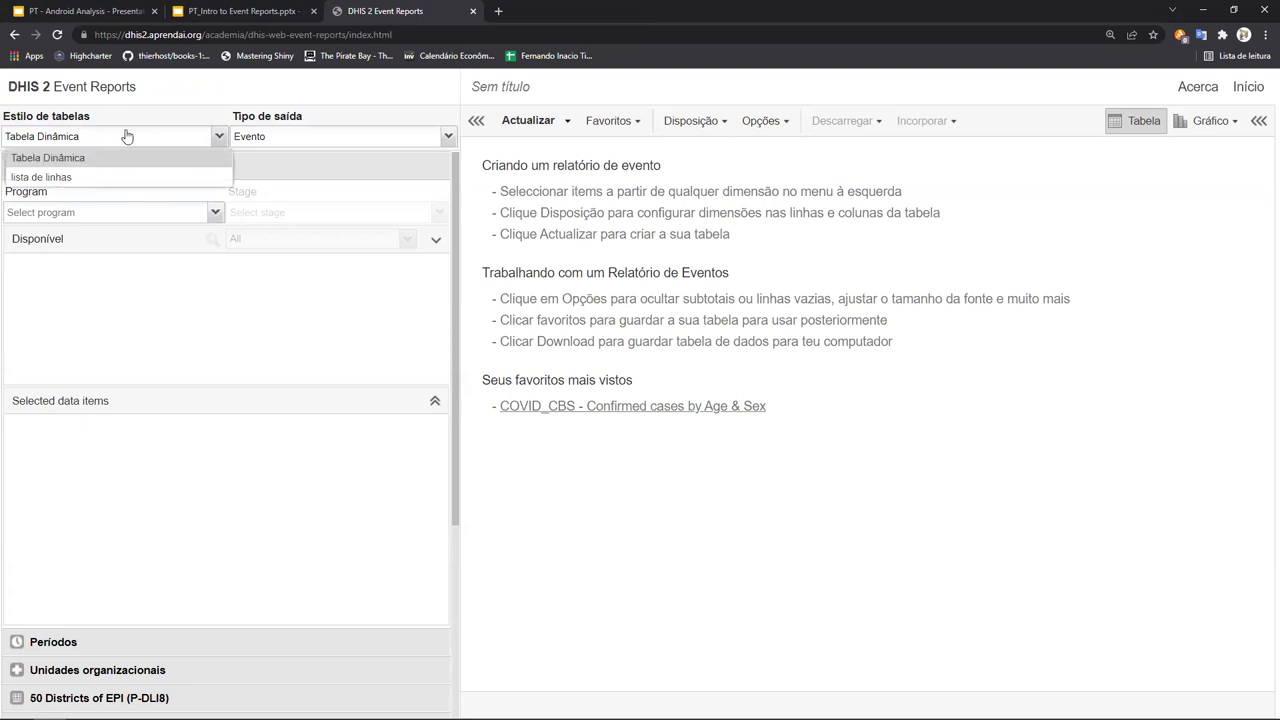
key("ctrl+shift+Tab")
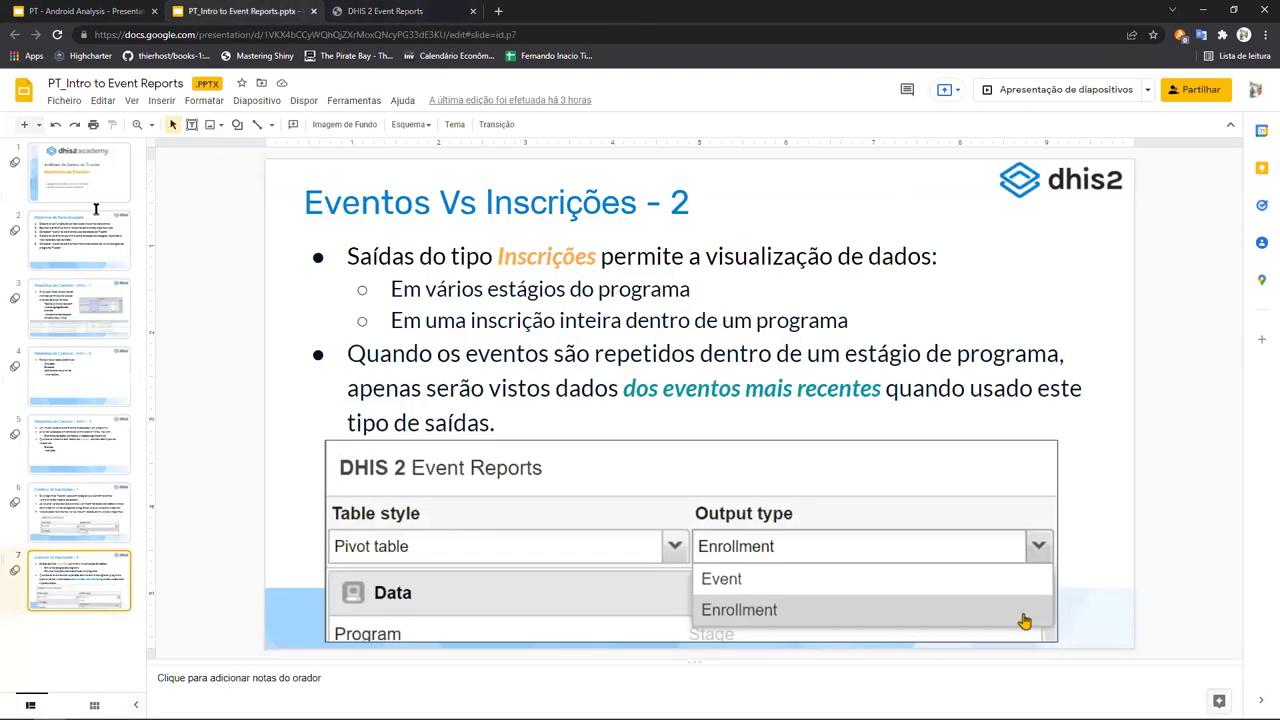
key("Up")
key("Up")
key("Up")
key("Up")
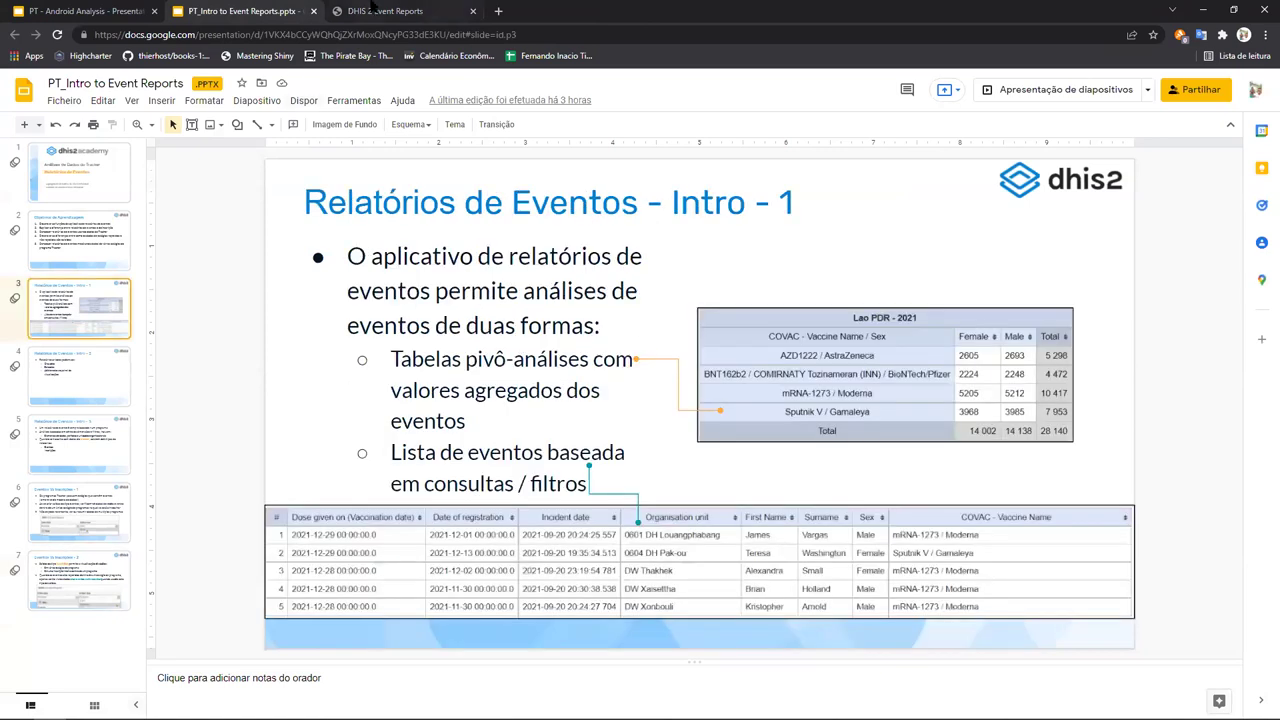
key("ctrl+Tab")
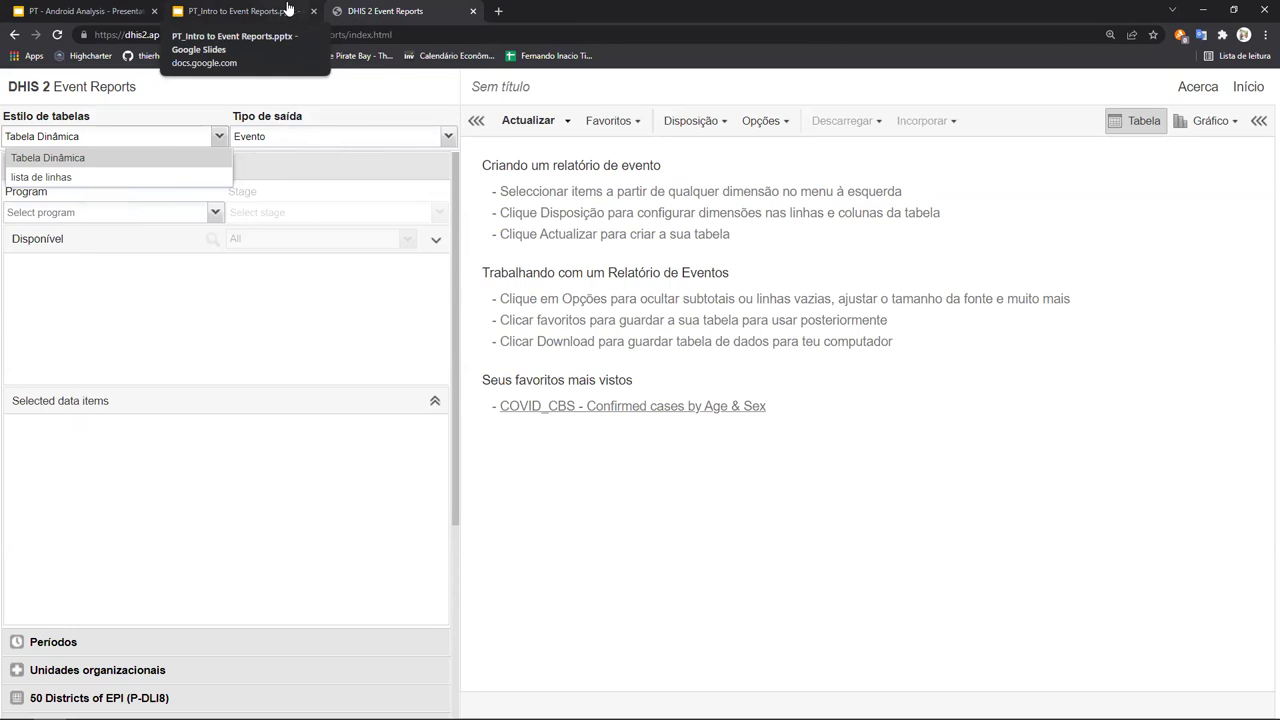
Review the slide's explanation of pivot table analysis, and examine the event report's output type options.
left_click(287, 9)
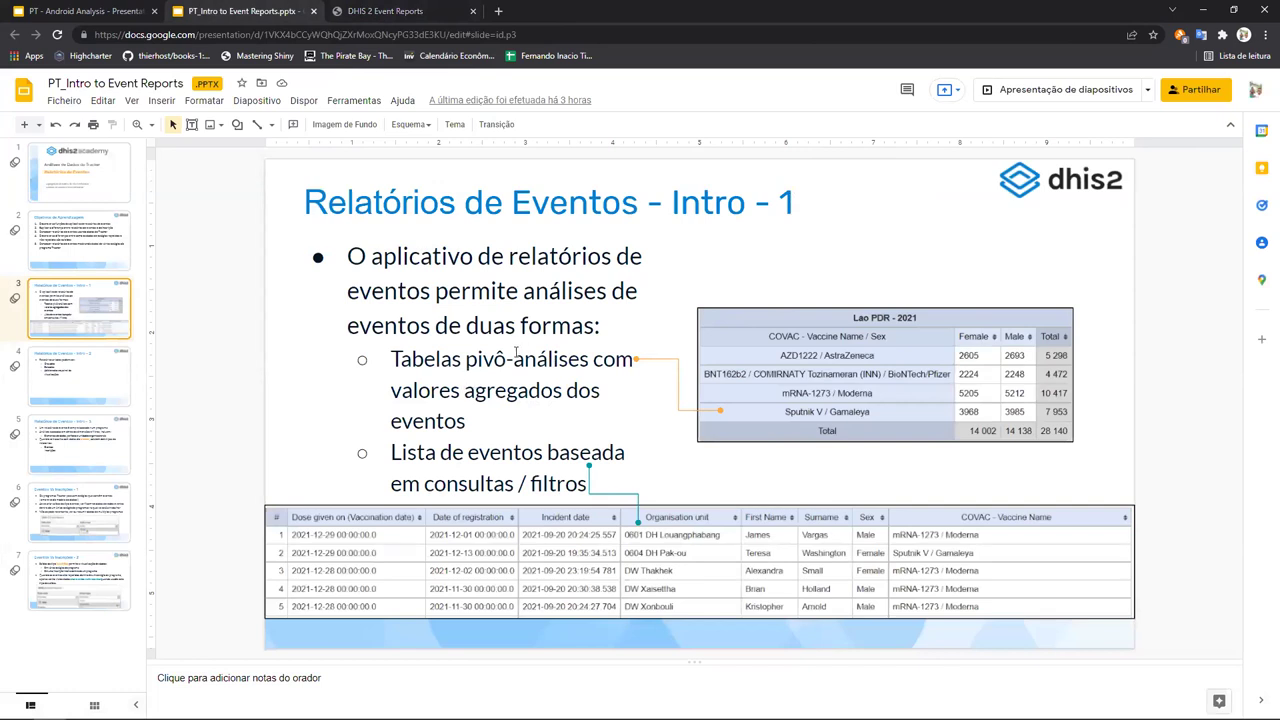
left_click_drag(516, 356, 543, 366)
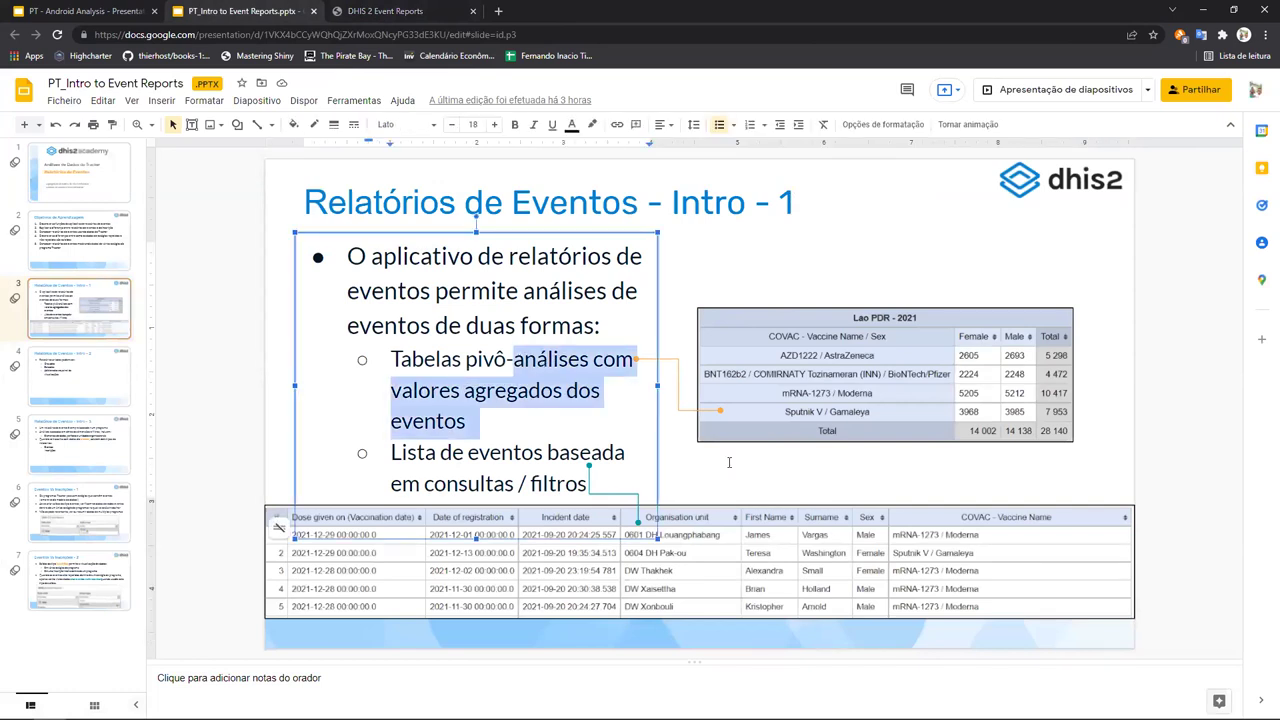
left_click(729, 462)
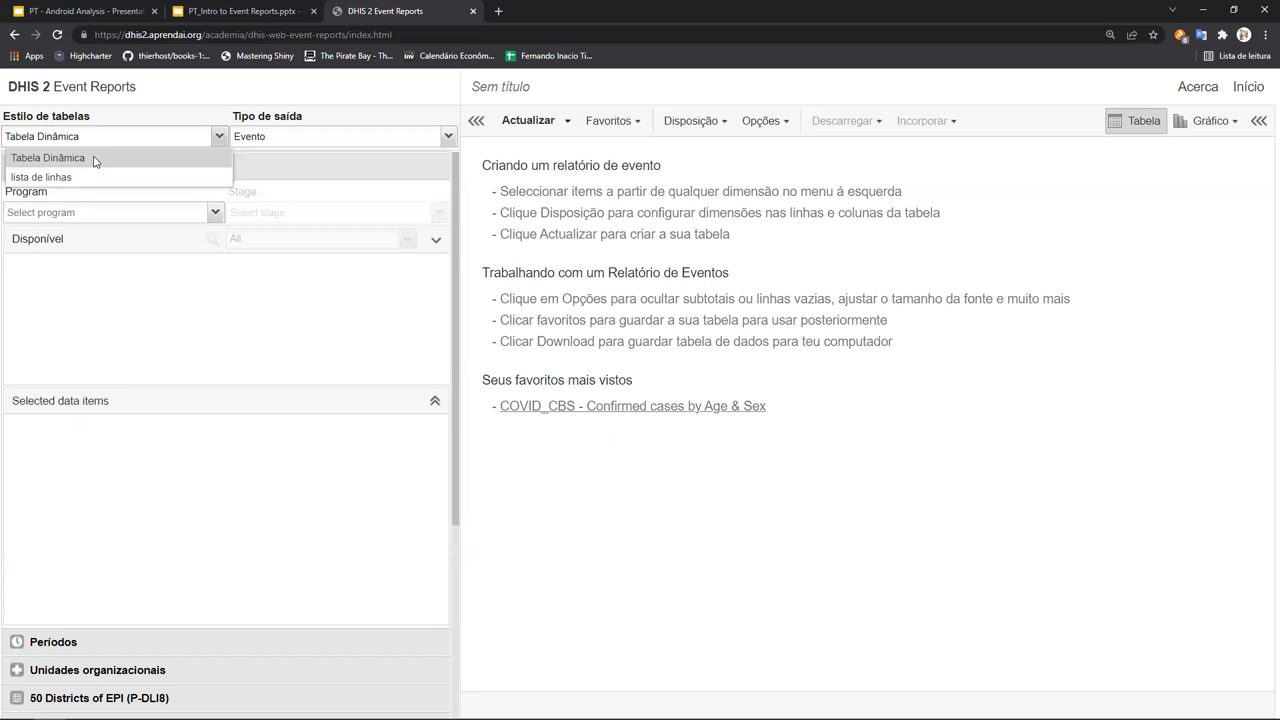
left_click(179, 299)
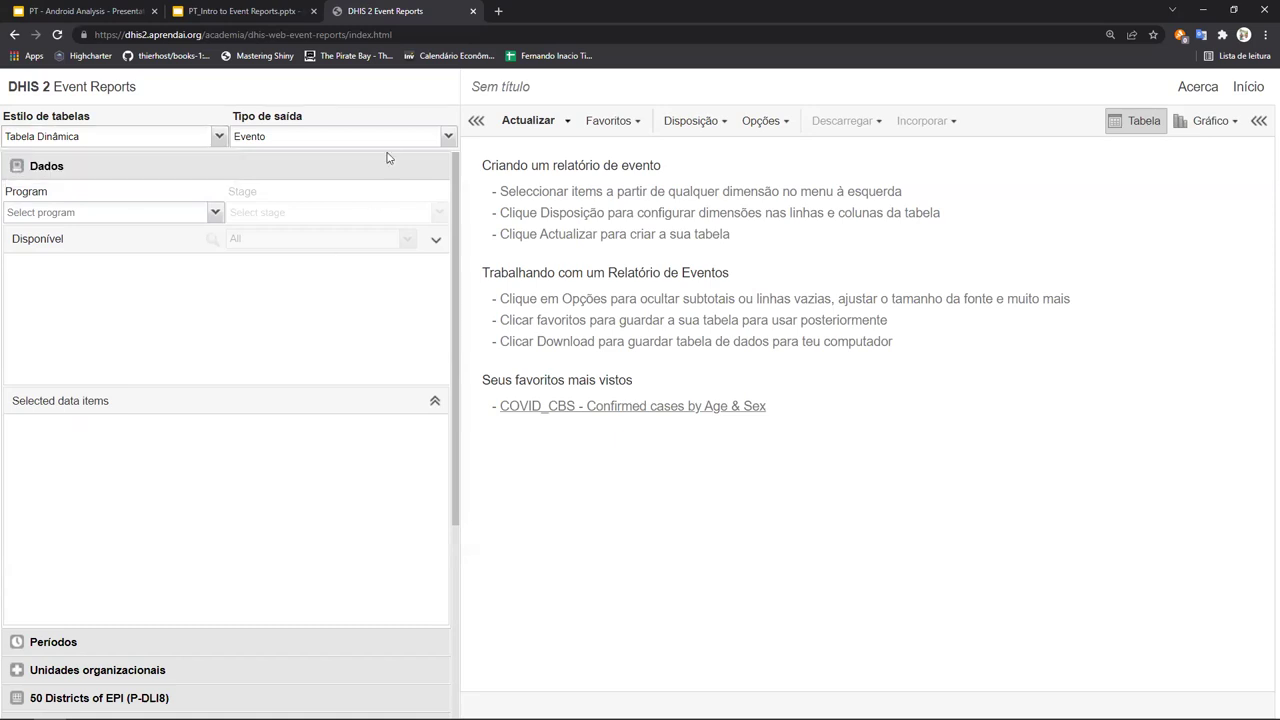
left_click(277, 138)
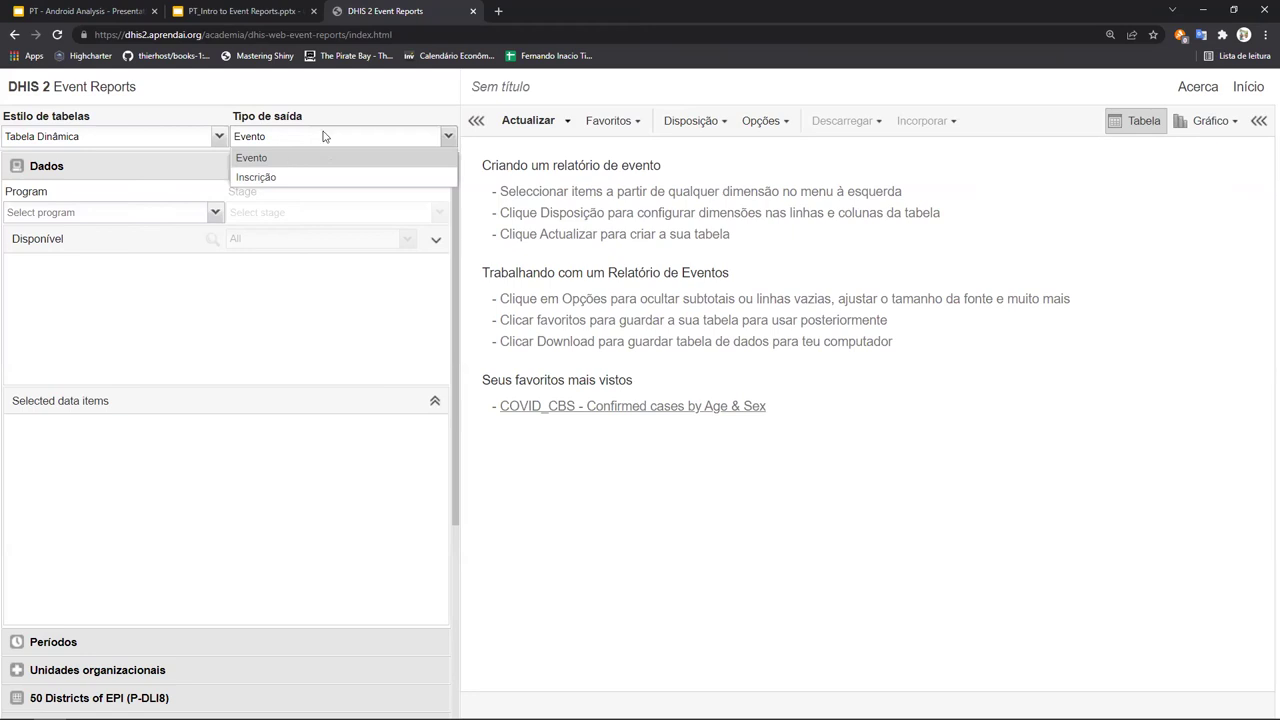
left_click(278, 113)
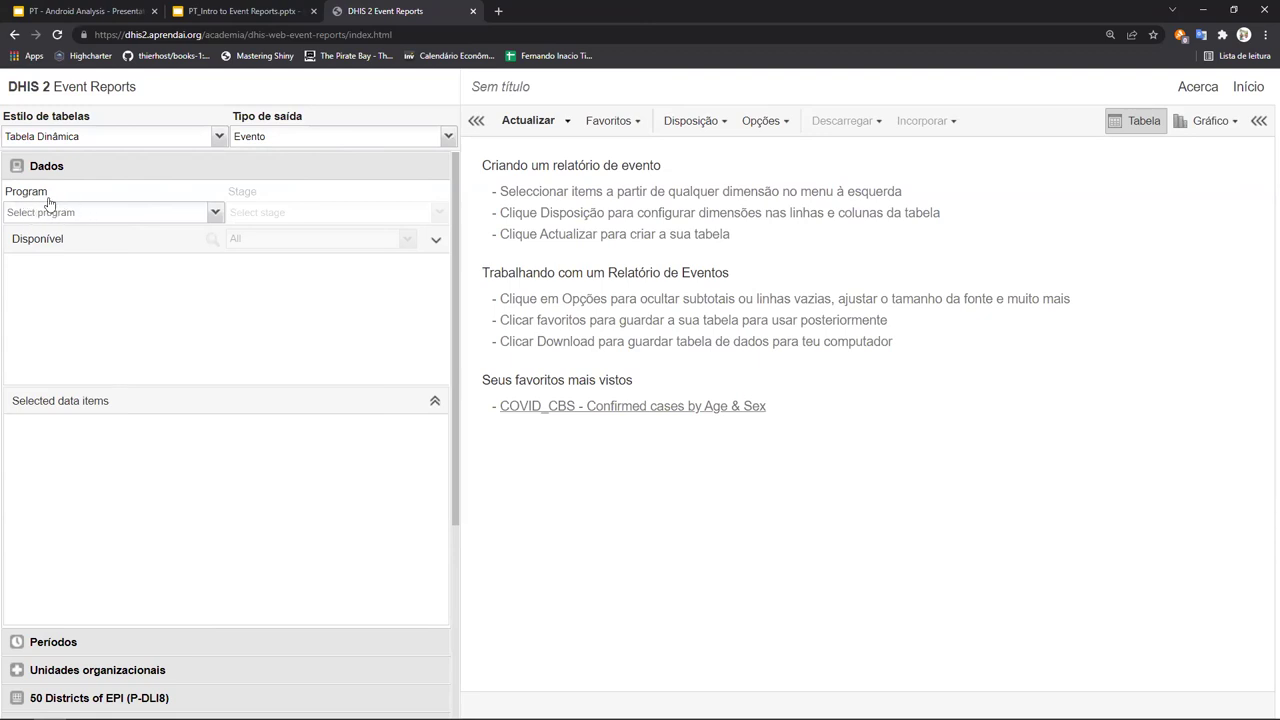
Choose the program COVAC - COVID-19 Registro de Vacinação with the stage Vacinação.
left_click(75, 215)
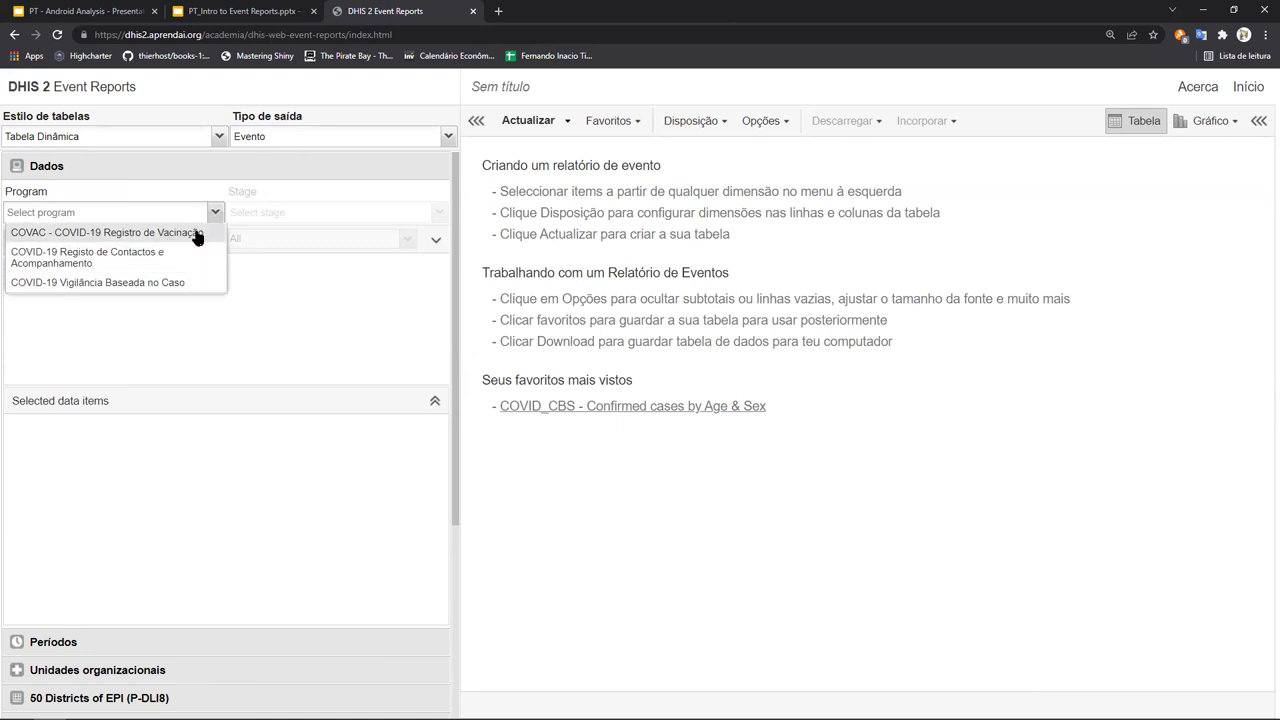
left_click(129, 241)
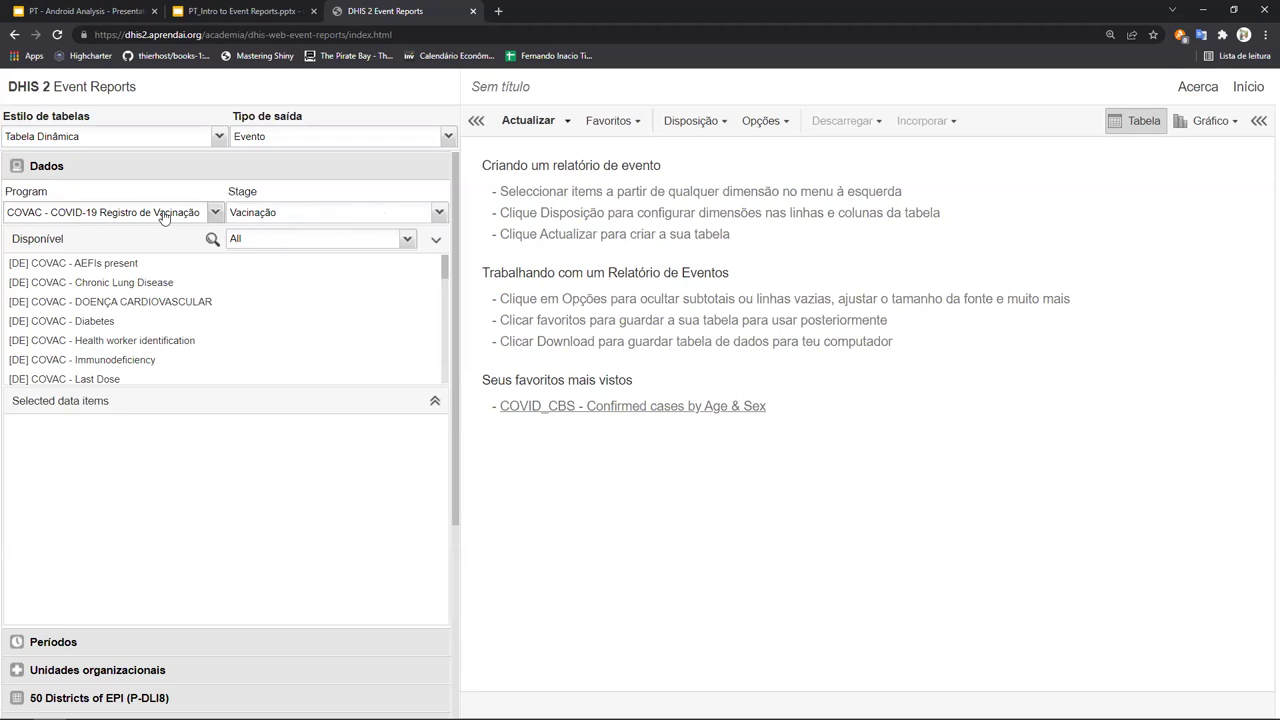
left_click(245, 214)
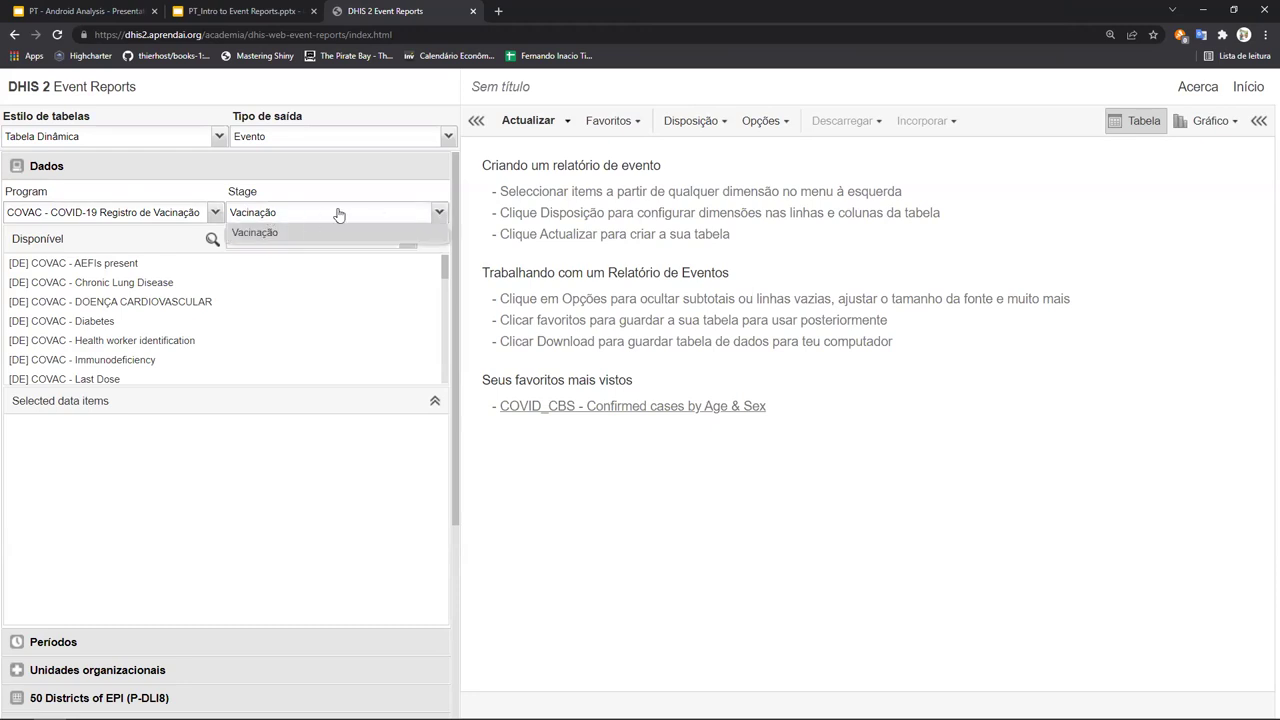
left_click(277, 234)
Choose the program COVID-19 Registo de Contactos e Acompanhamento and list its available stages.
left_click(211, 210)
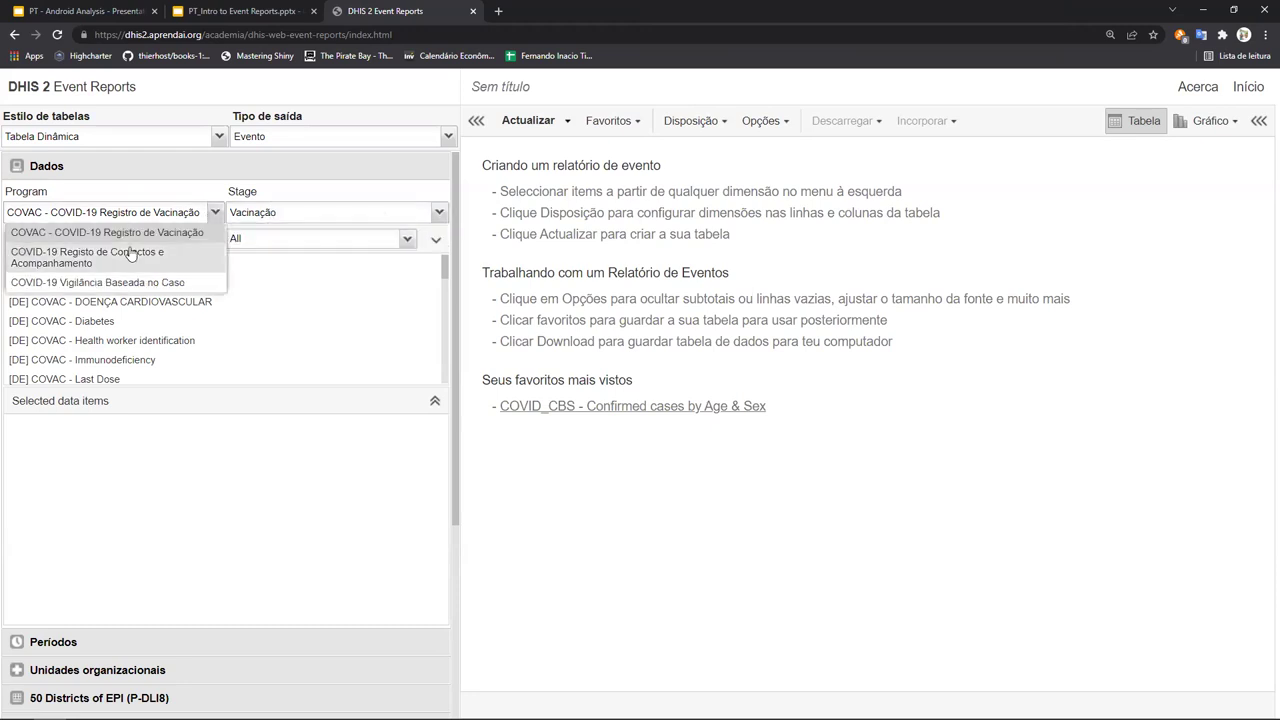
left_click(128, 252)
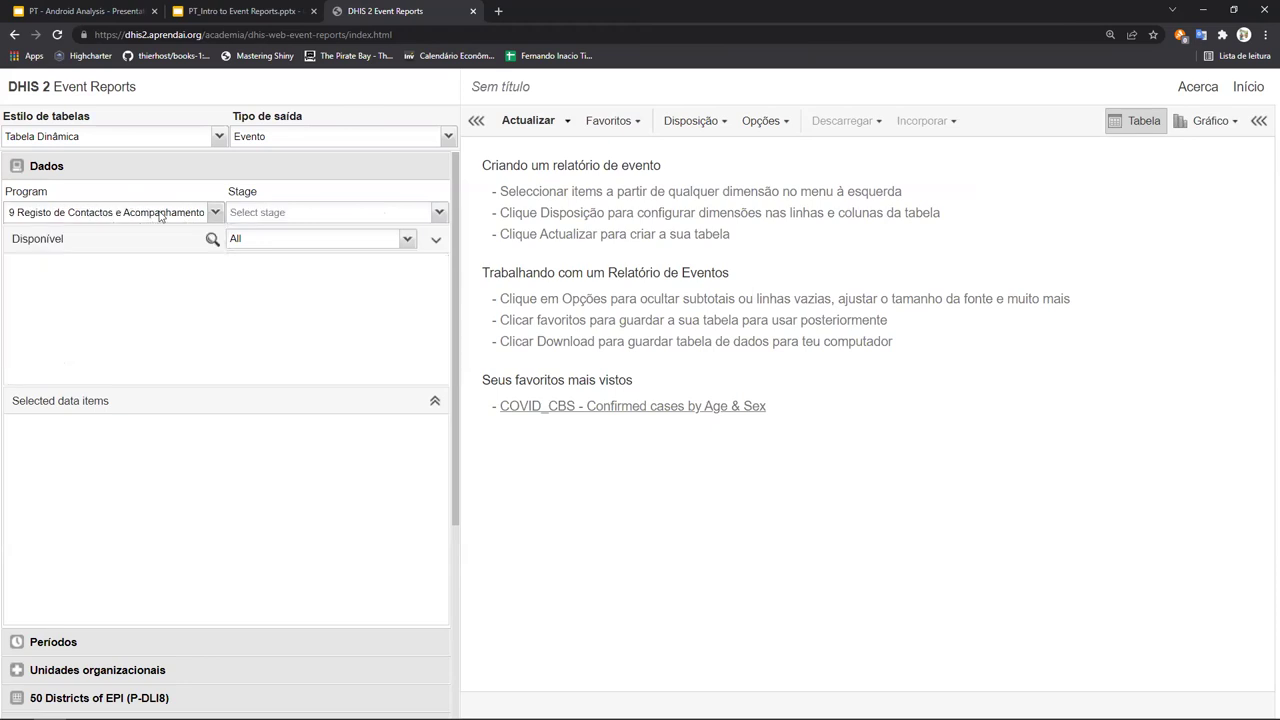
left_click(356, 215)
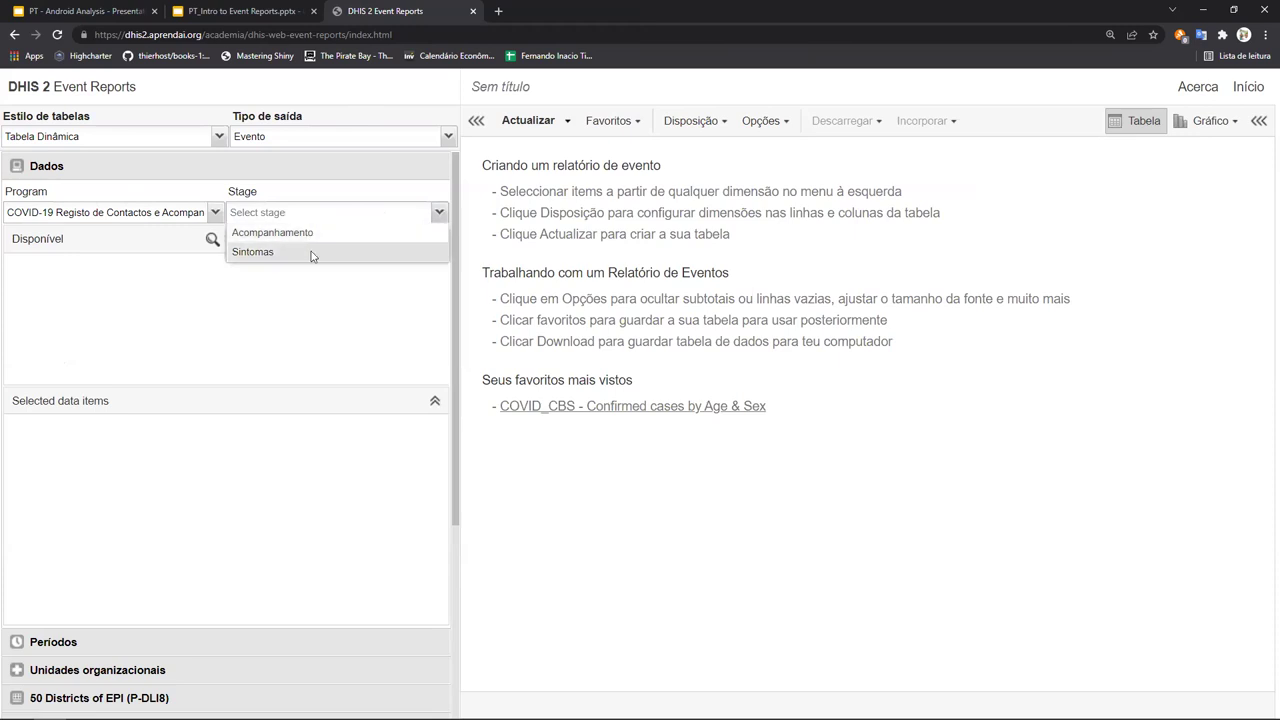
left_click(187, 216)
Choose the program COVID-19 Vigilância Baseada no Caso with the stage Estágio 1 - Exame clínico e diagnóstico.
left_click(215, 212)
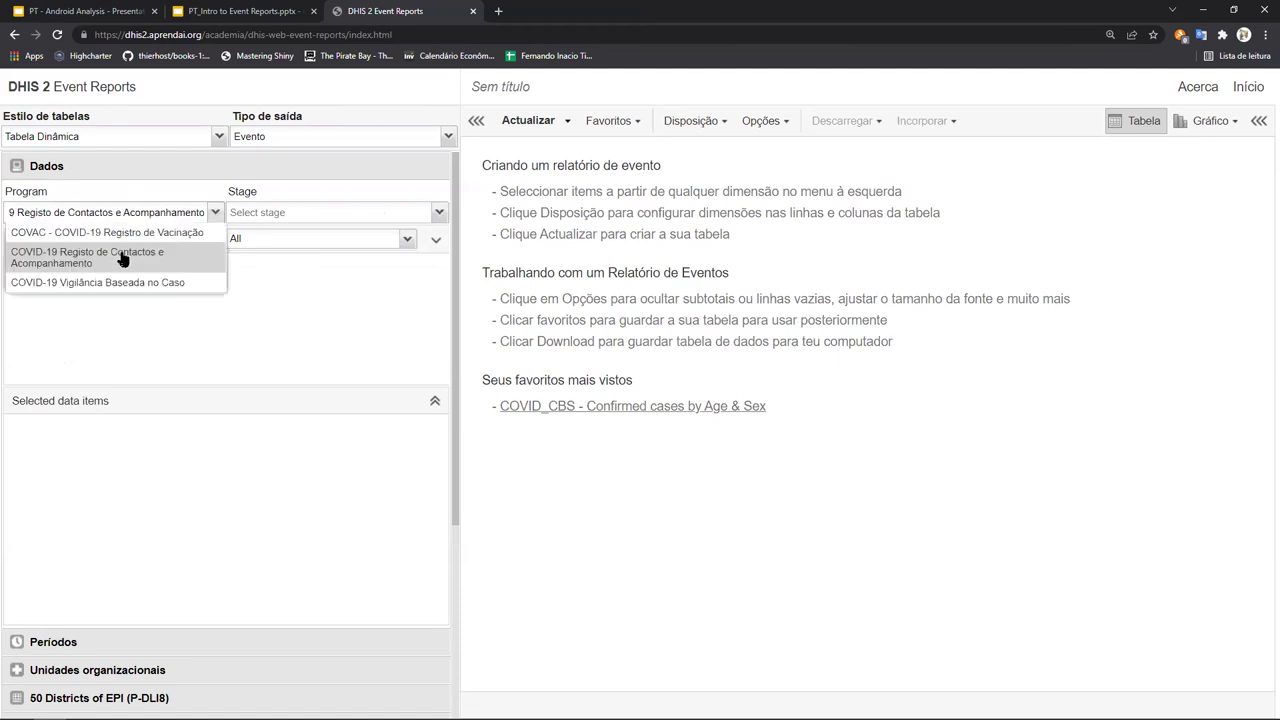
left_click(108, 283)
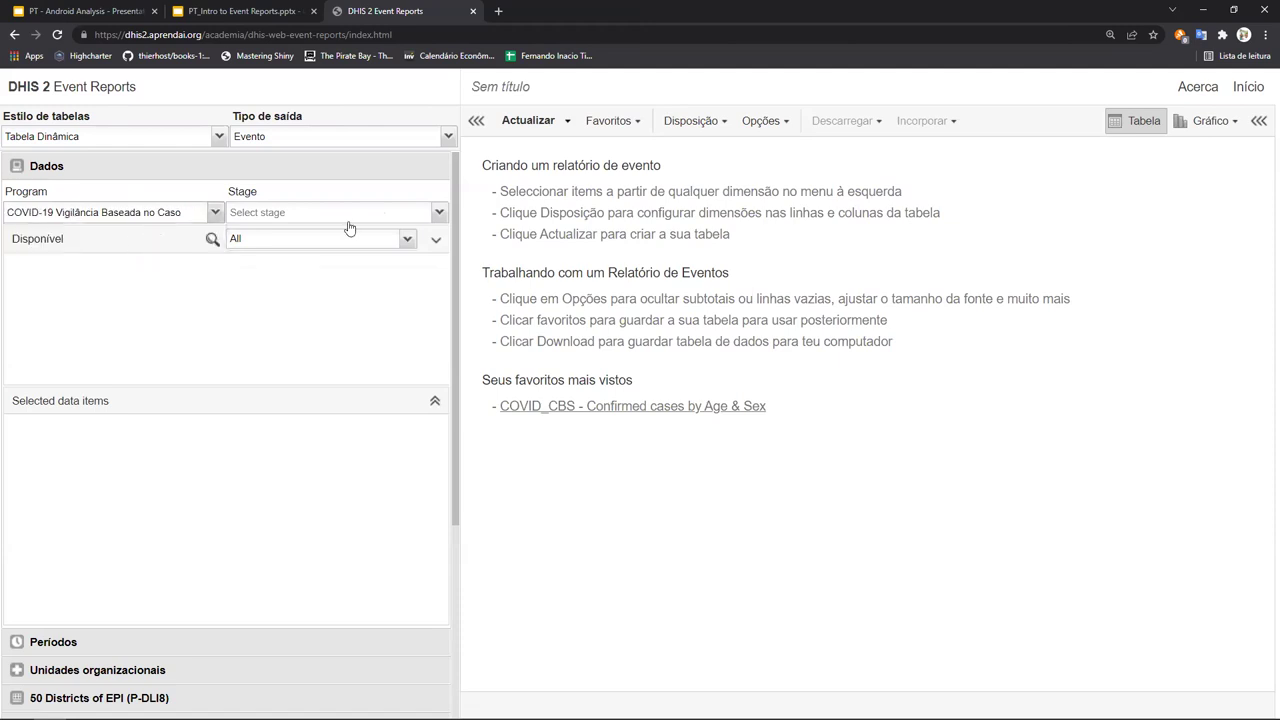
left_click(305, 220)
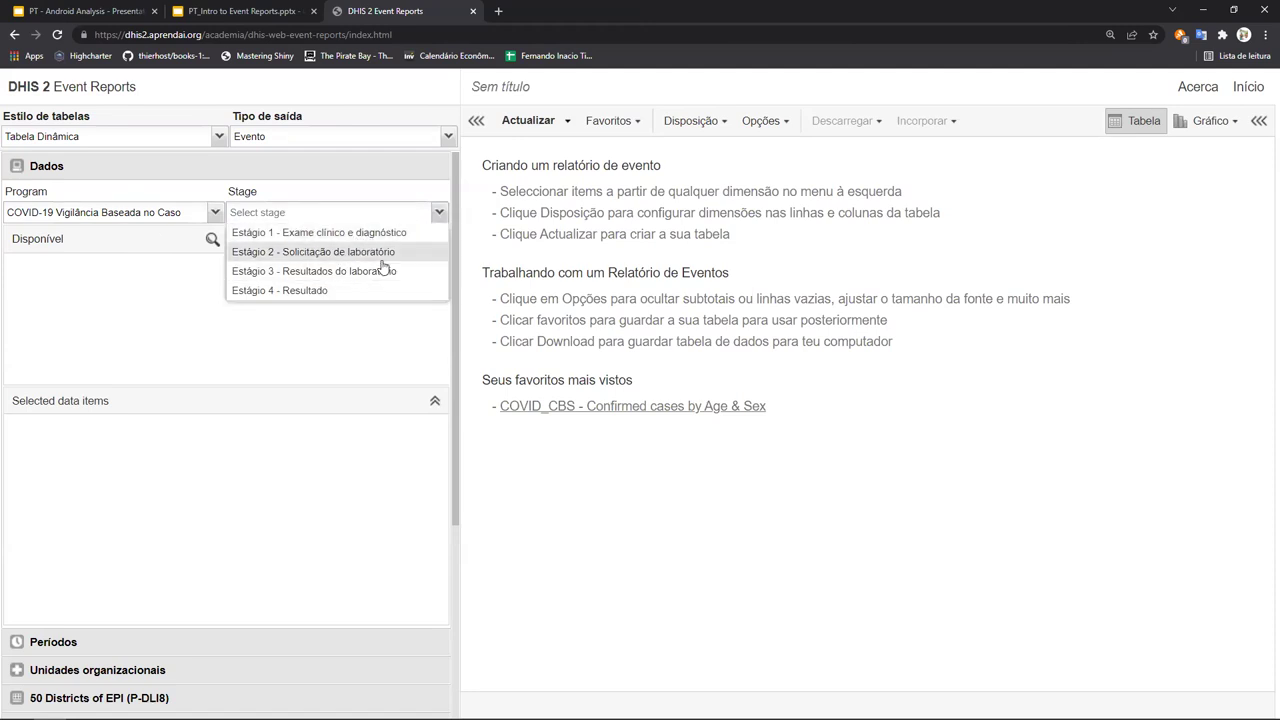
left_click(310, 327)
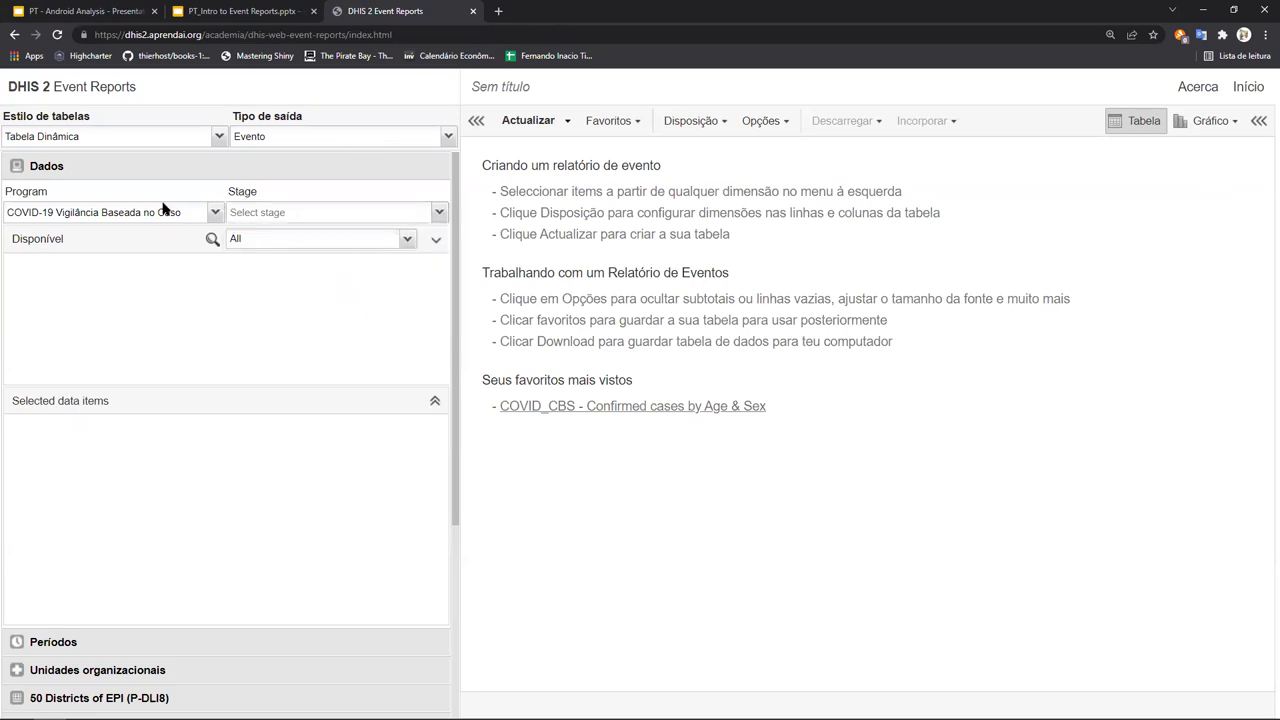
left_click(256, 212)
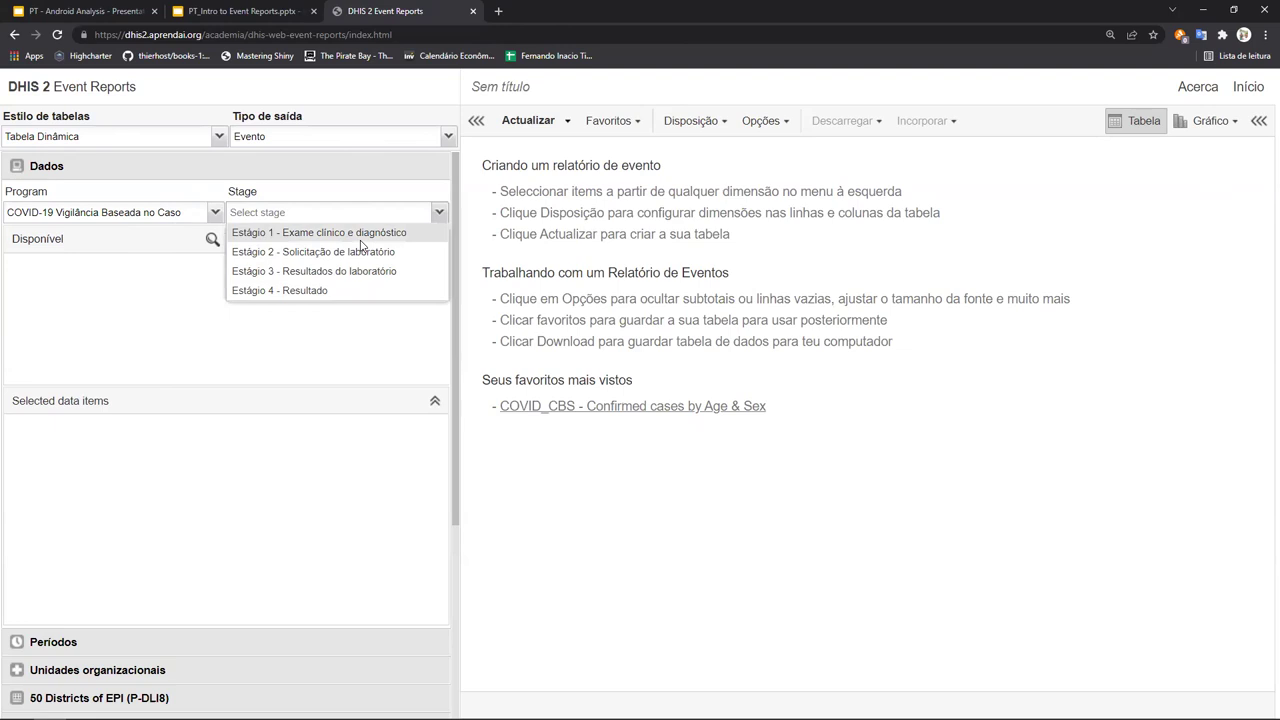
left_click(360, 238)
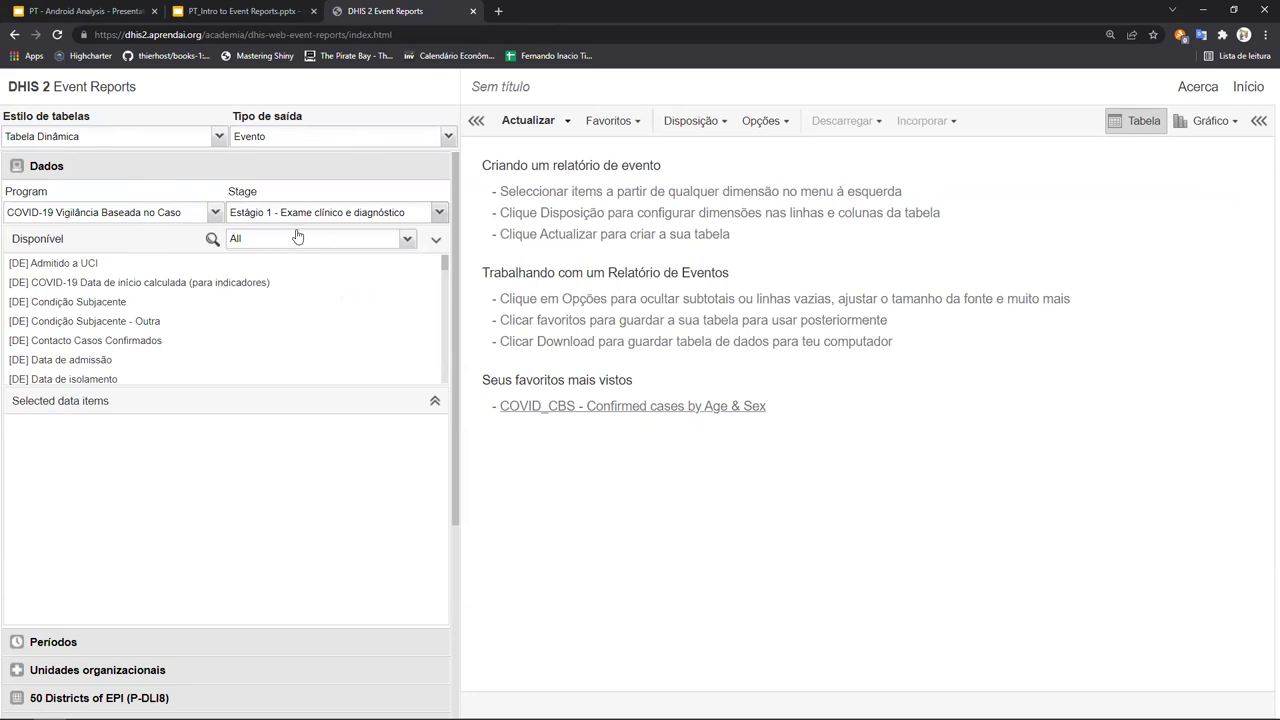
left_click(337, 211)
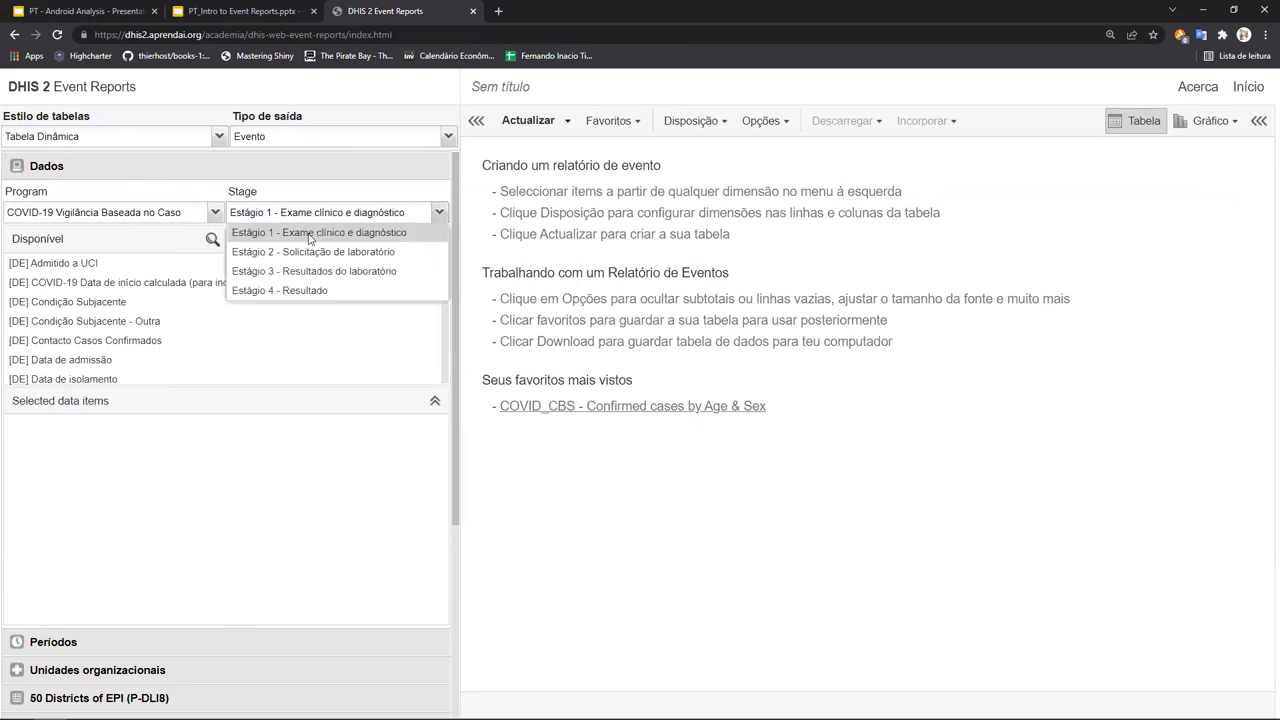
left_click(240, 340)
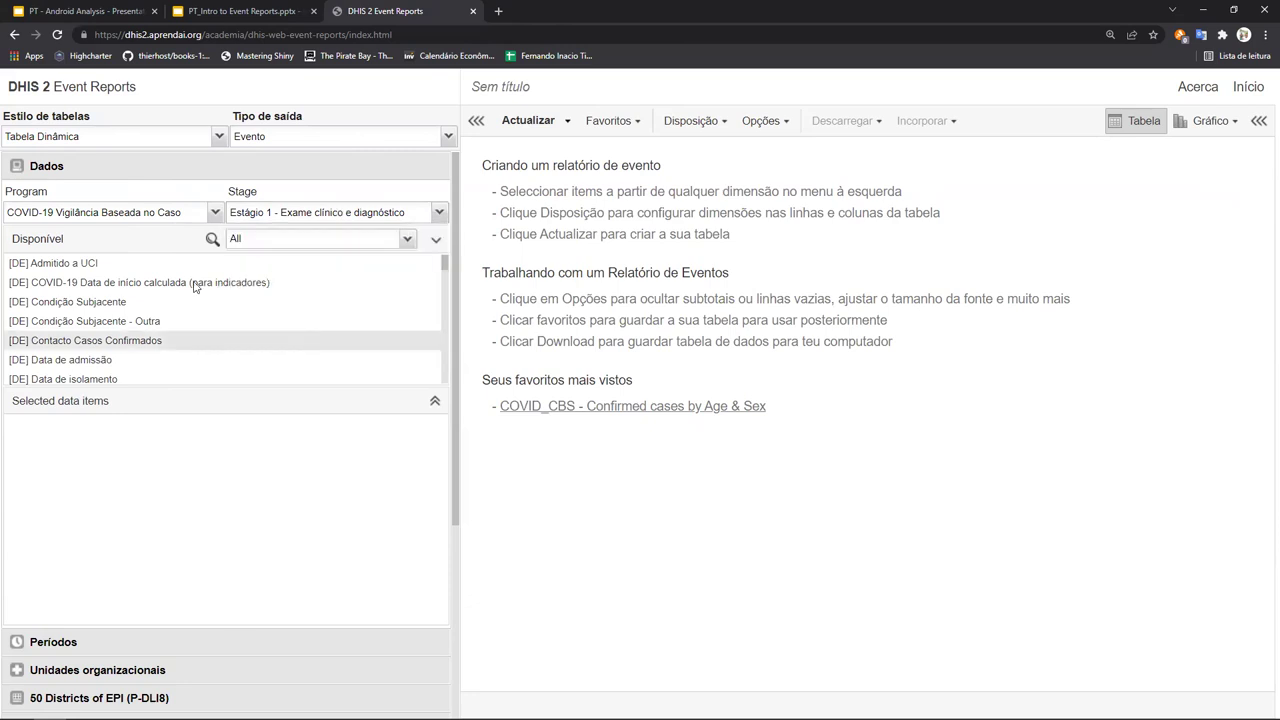
Add the data items Data do início dos sintomas, Doença cardiovascular and Doença Pulmonar Crónica to the report's selection.
scroll(195, 287, "down", 1)
scroll(192, 280, "up", 1)
scroll(128, 280, "down", 1)
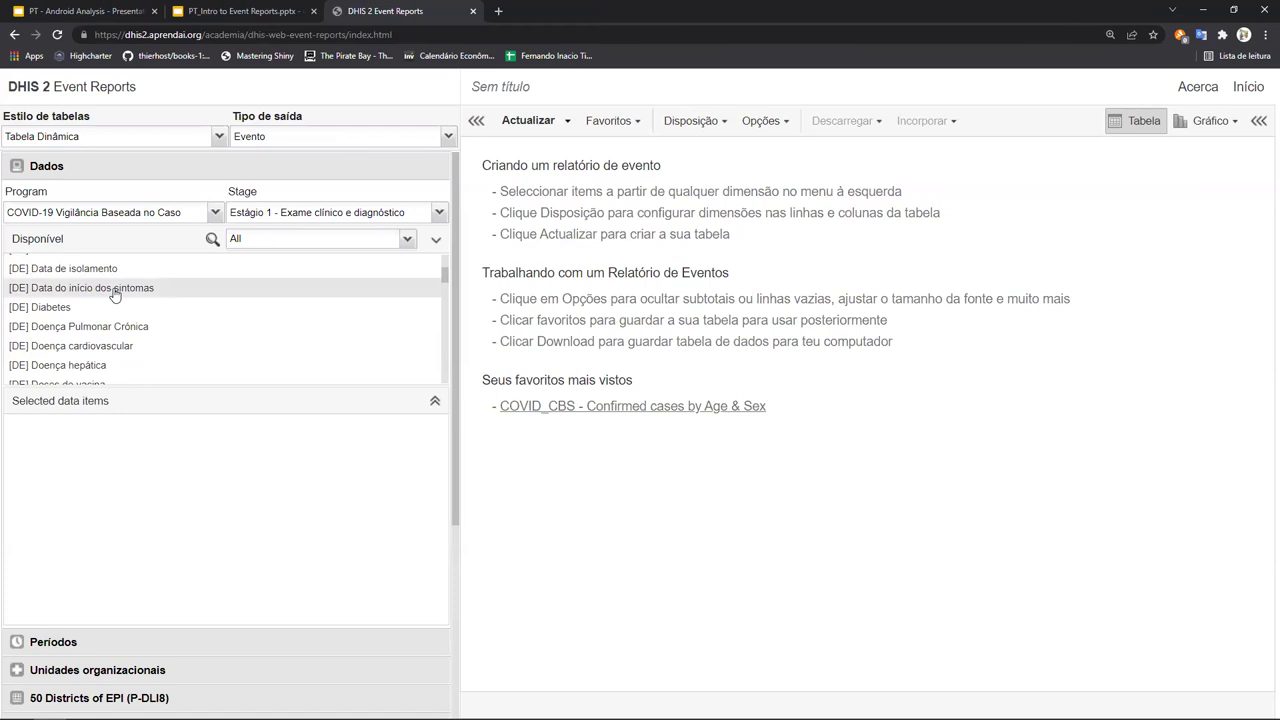
double_click(195, 290)
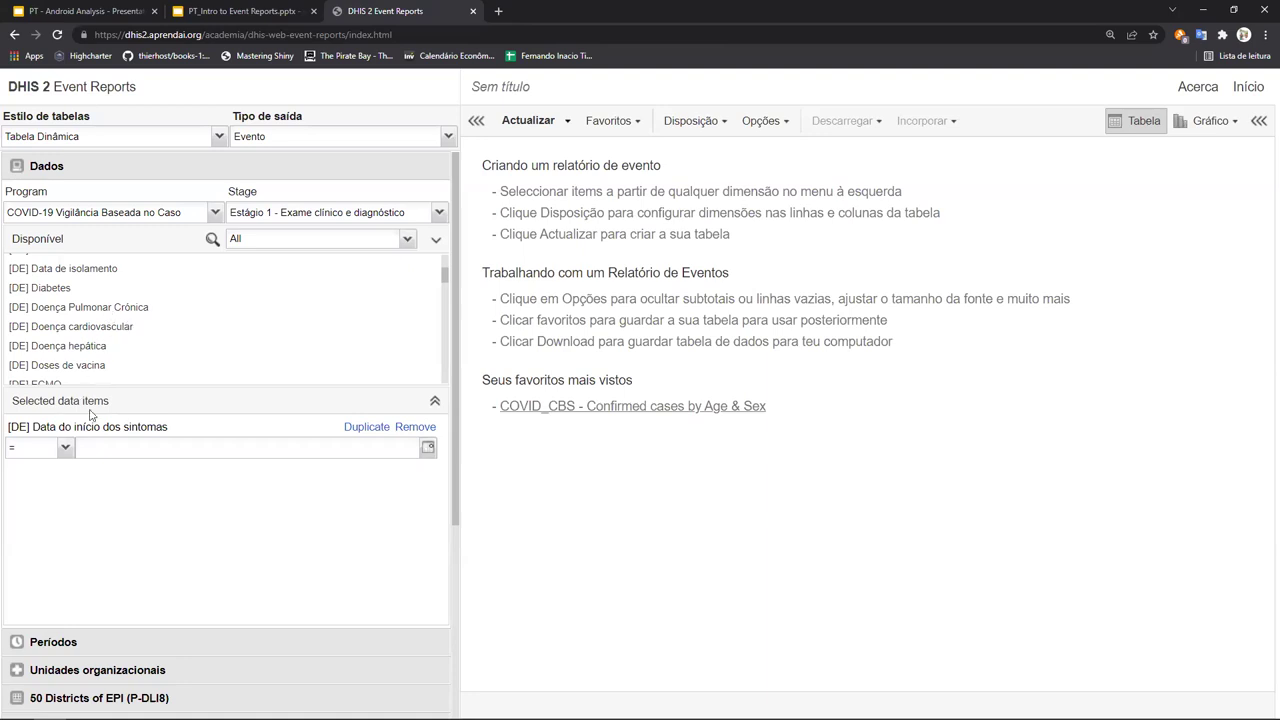
left_click(115, 332)
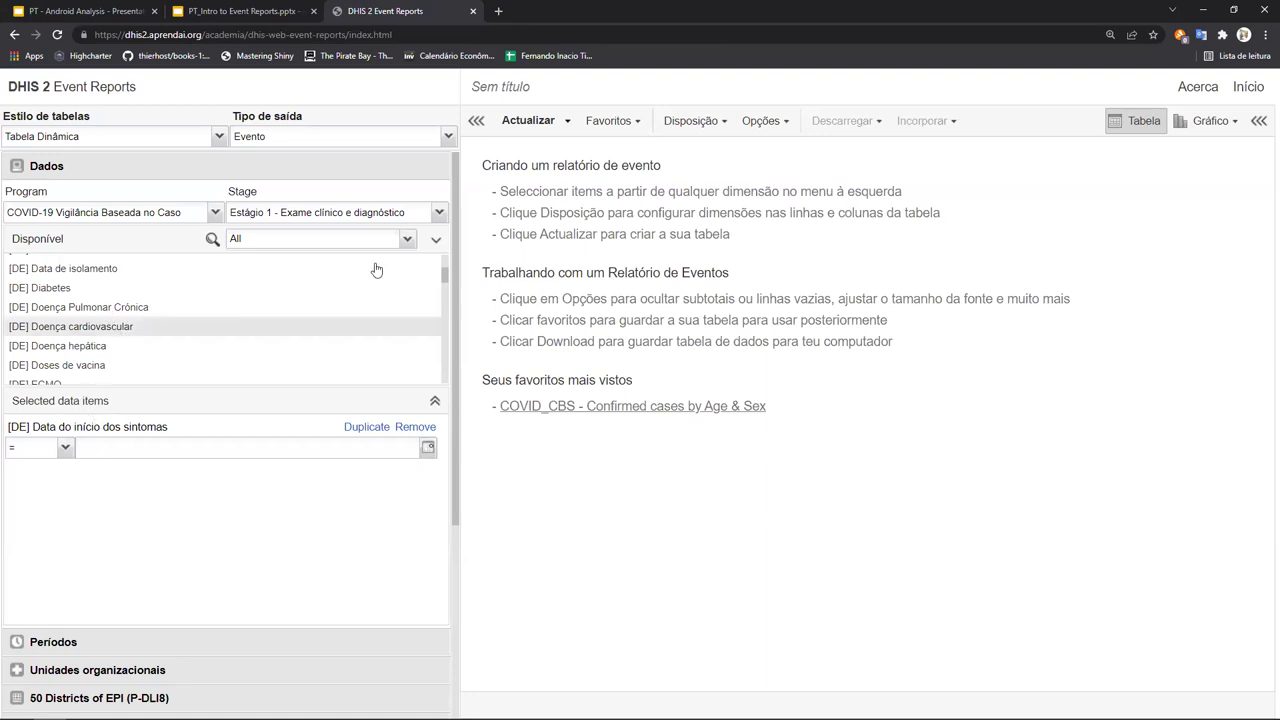
left_click(435, 240)
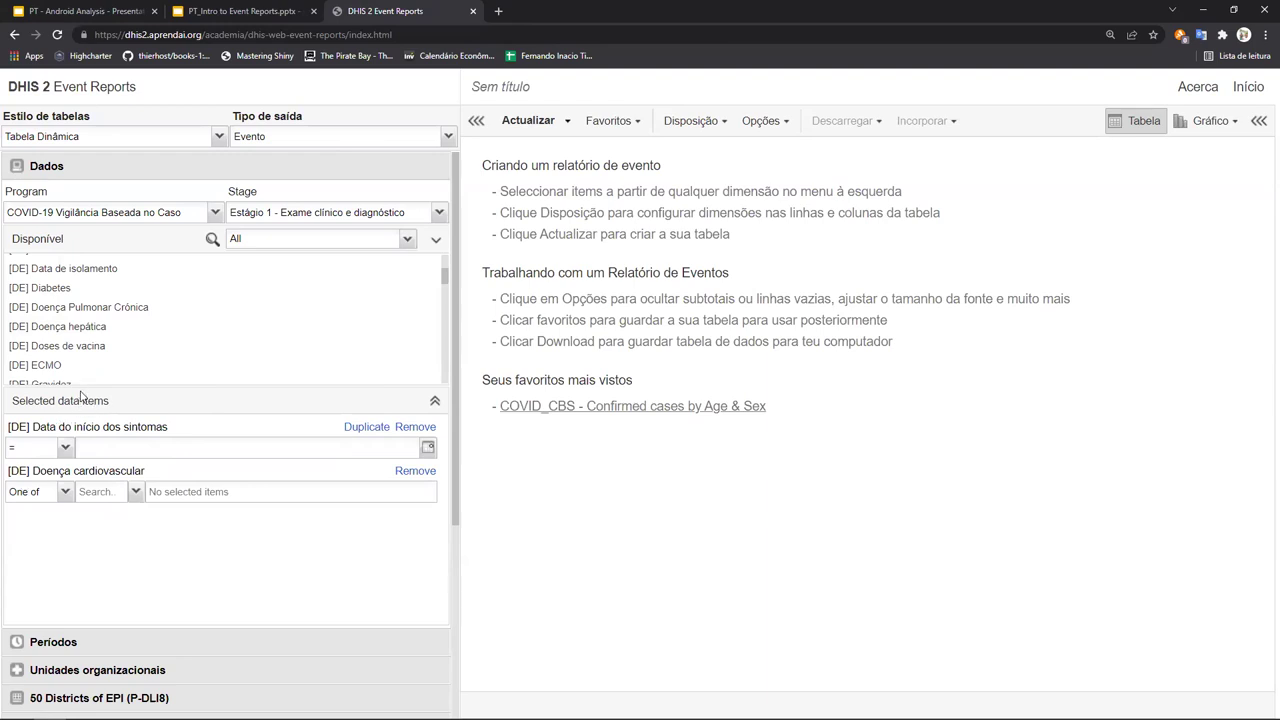
left_click(97, 310)
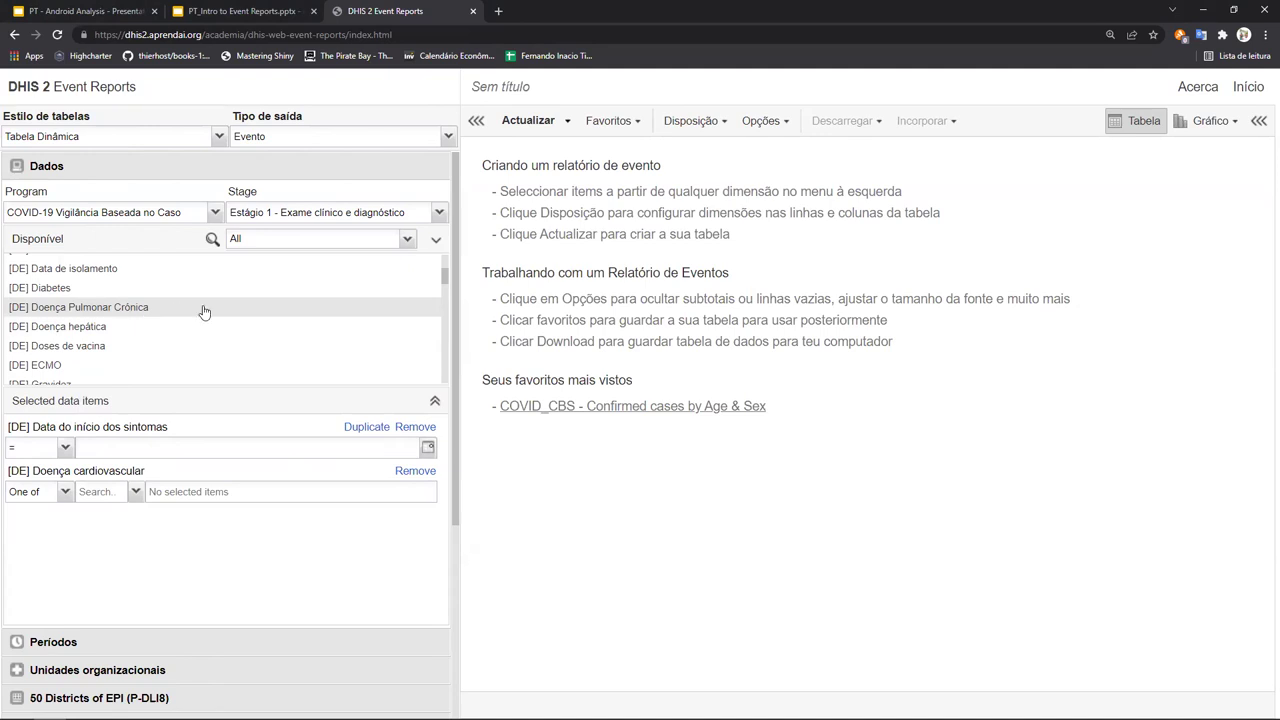
left_click(436, 240)
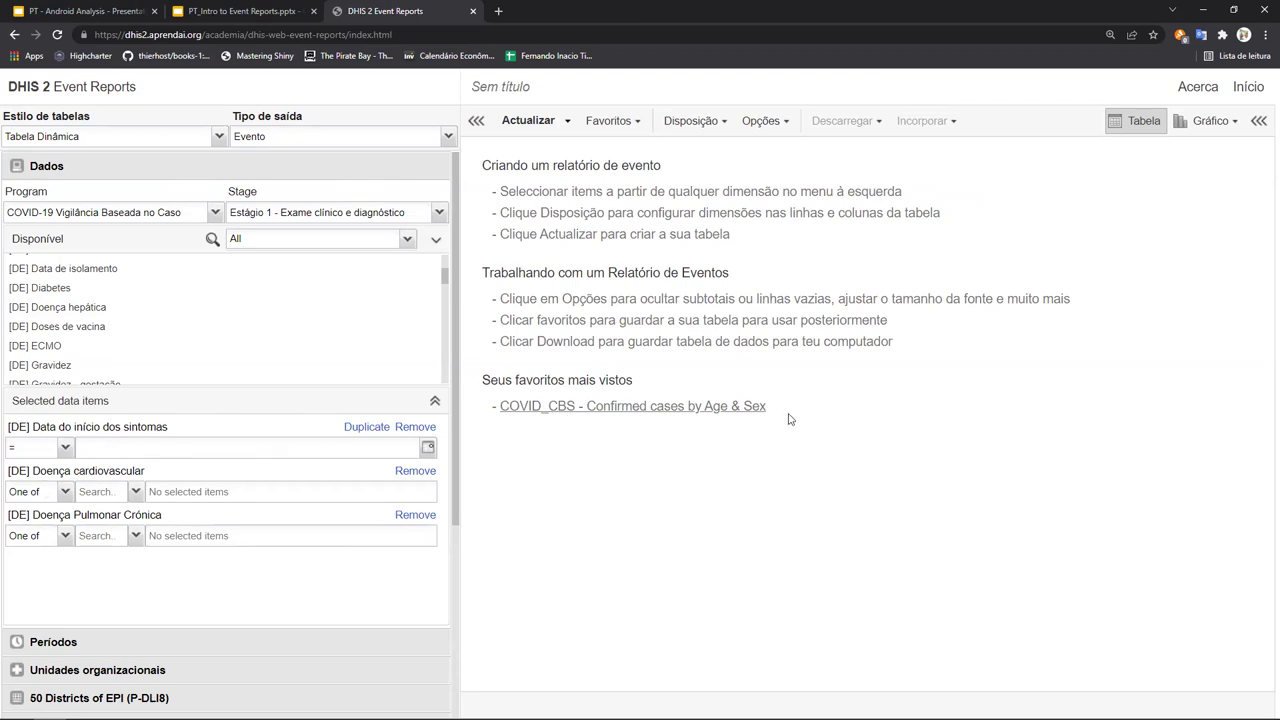
Examine the operators and filter values offered for the selected data item Doença cardiovascular.
key("ctrl+plus")
key("ctrl+plus")
key("ctrl+plus")
key("ctrl+plus")
key("ctrl+plus")
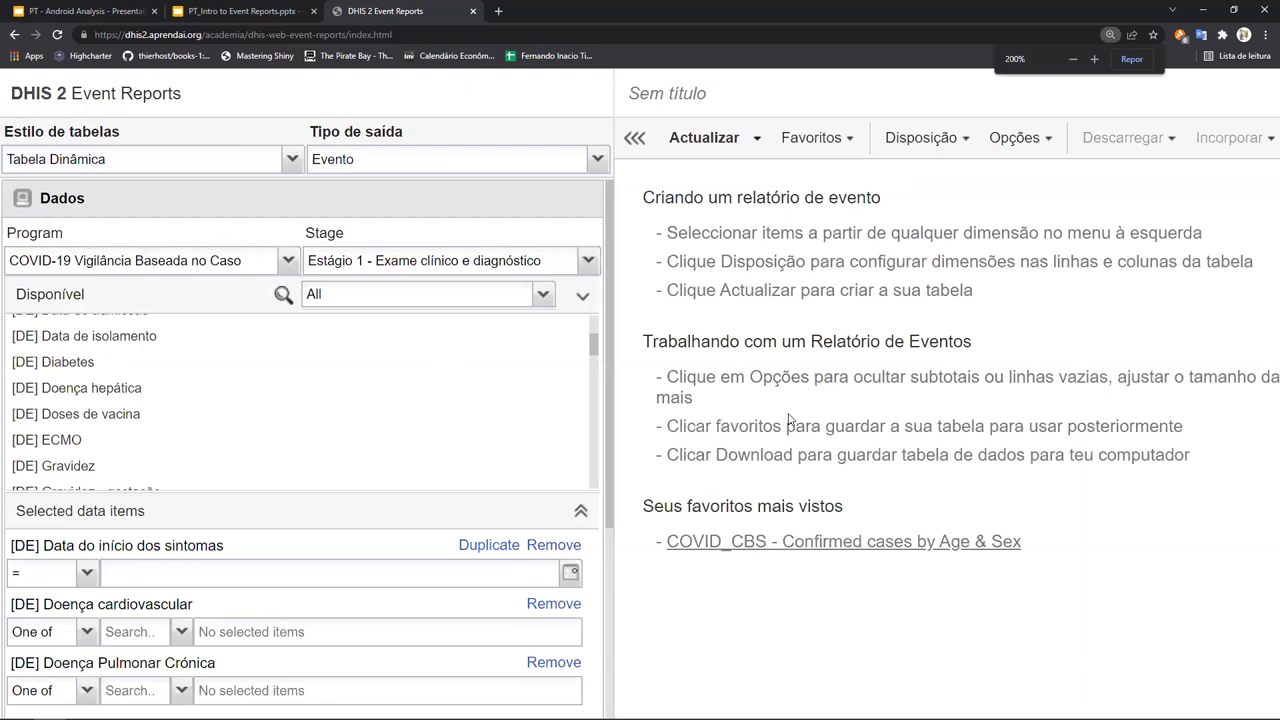
key("ctrl+minus")
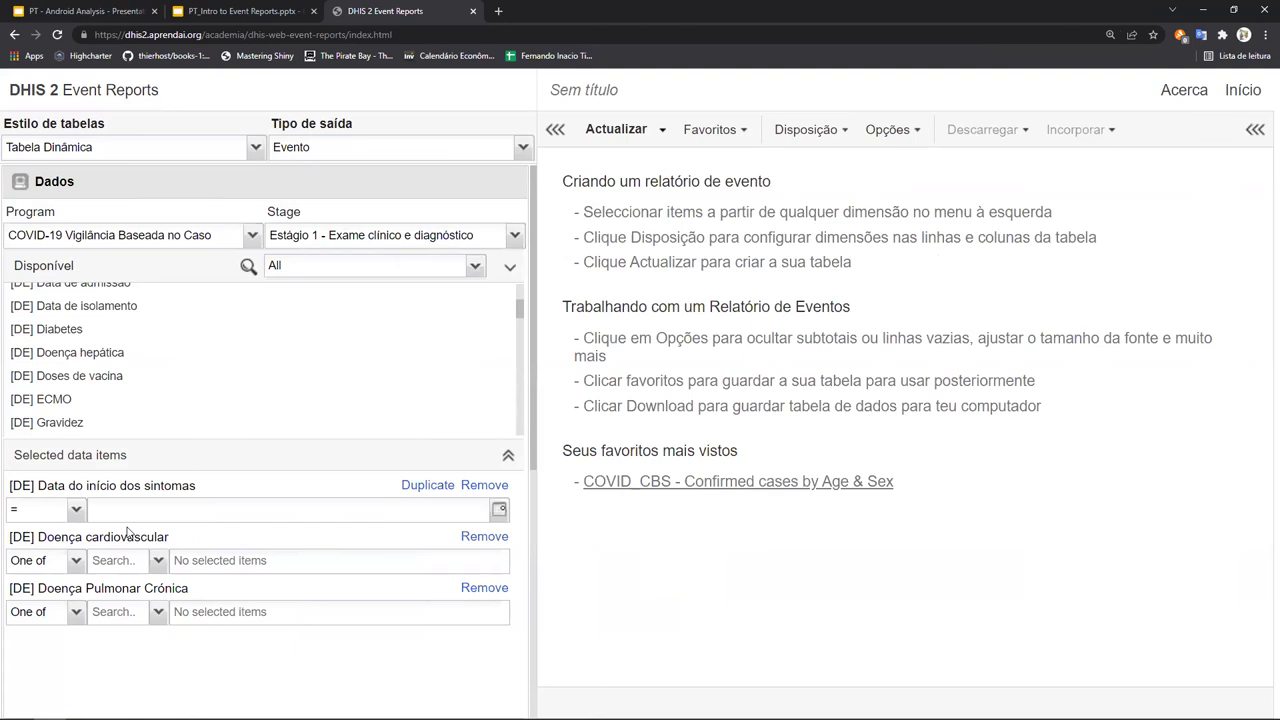
left_click(76, 560)
left_click(76, 560)
left_click(159, 560)
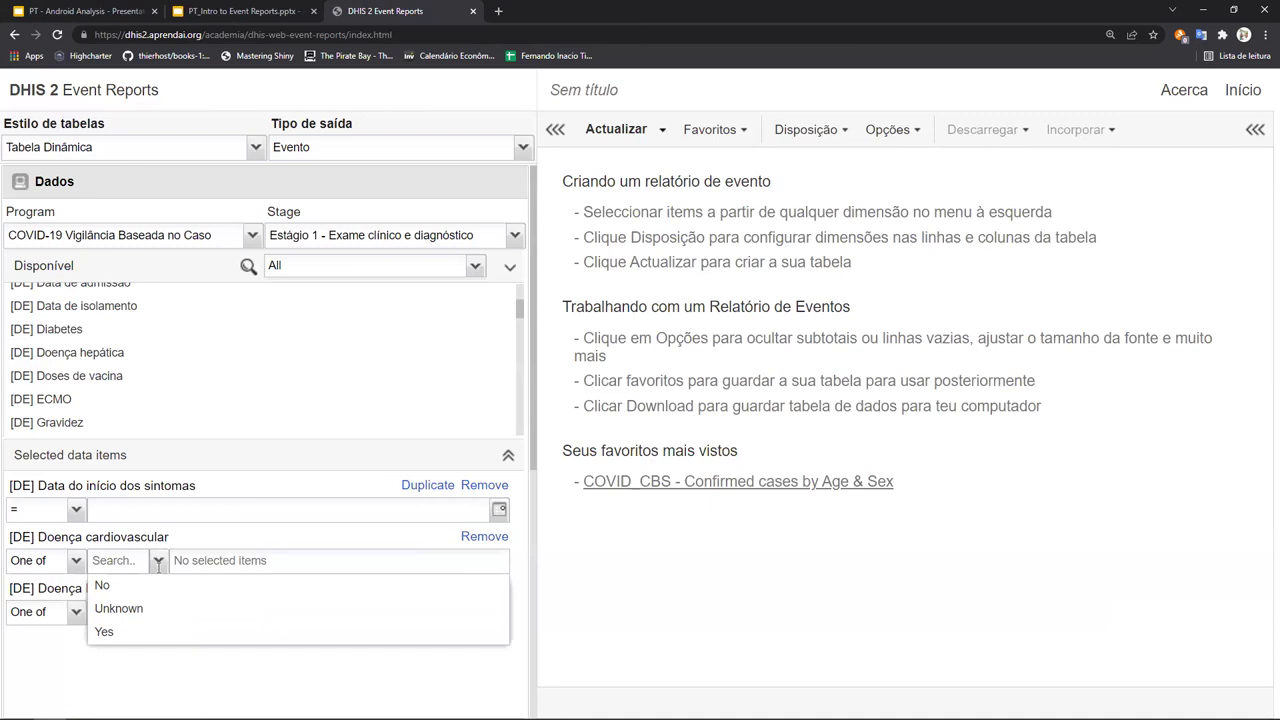
left_click(130, 672)
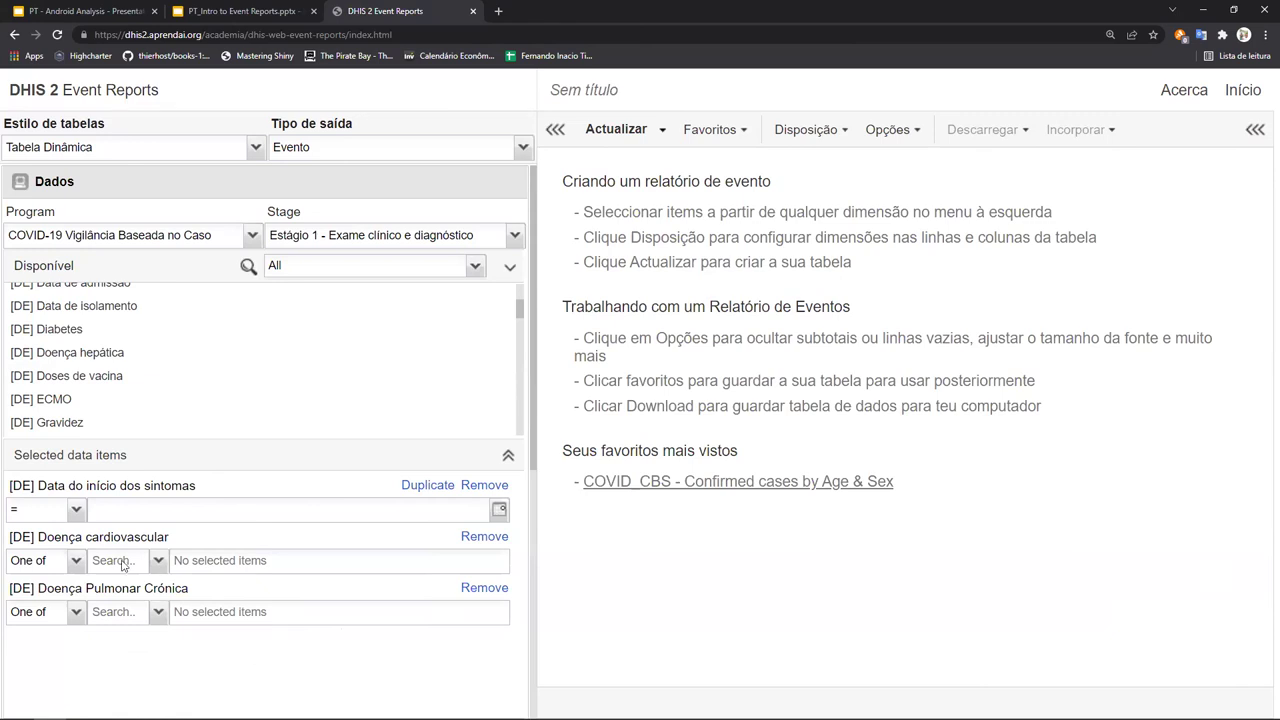
Filter the data item Doença cardiovascular to one of the values No and Unknown.
left_click(156, 561)
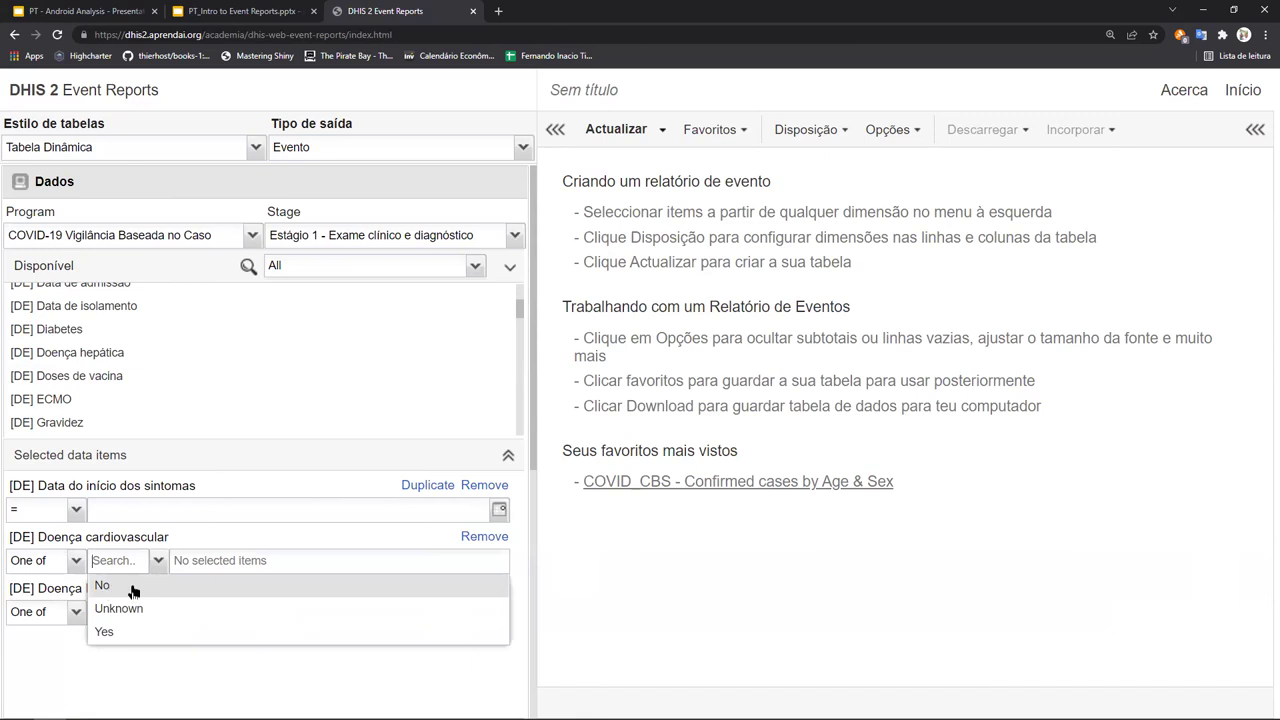
left_click(149, 590)
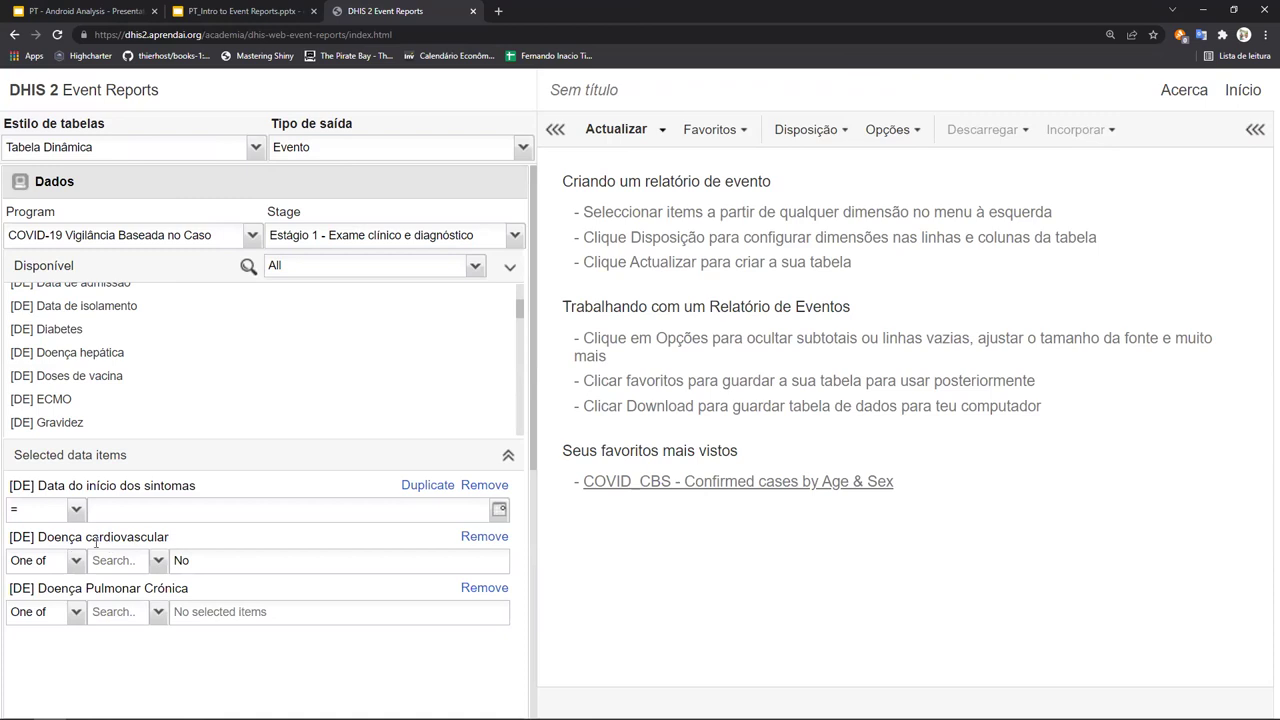
left_click(162, 563)
left_click(172, 594)
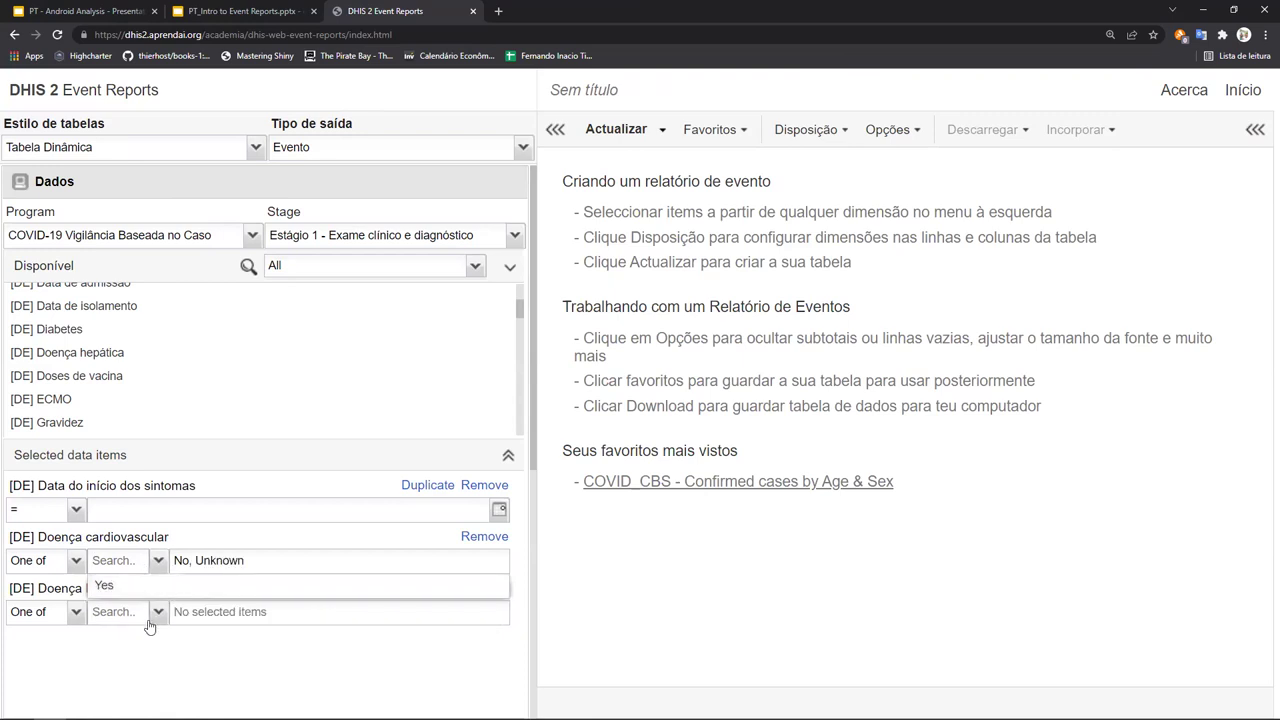
key("Escape")
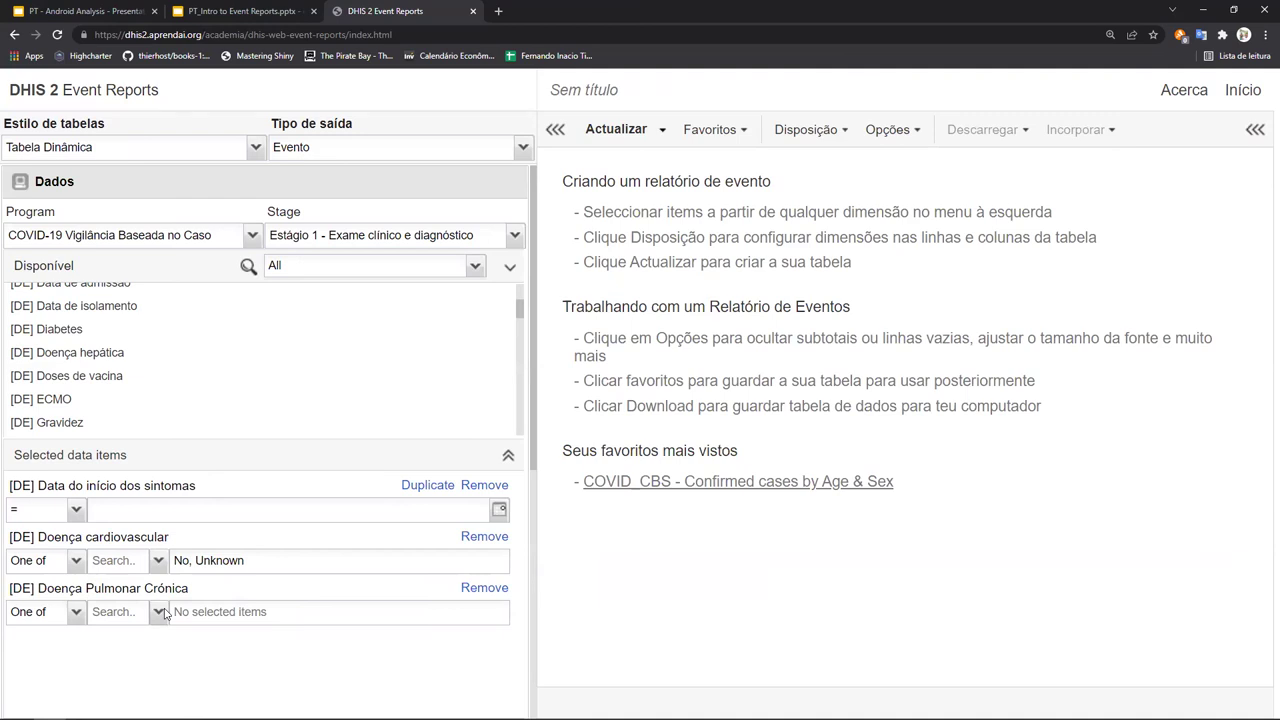
Remove the values No and Unknown from the Doença cardiovascular filter.
left_click(225, 565)
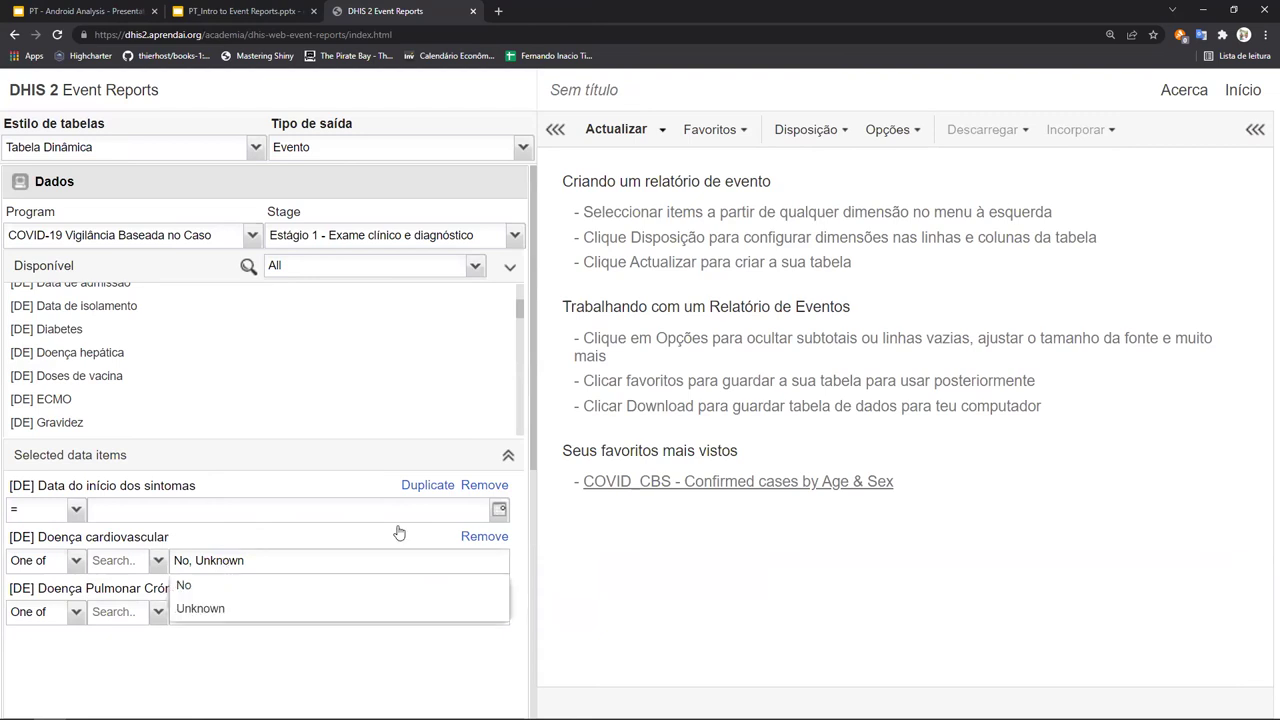
left_click(213, 595)
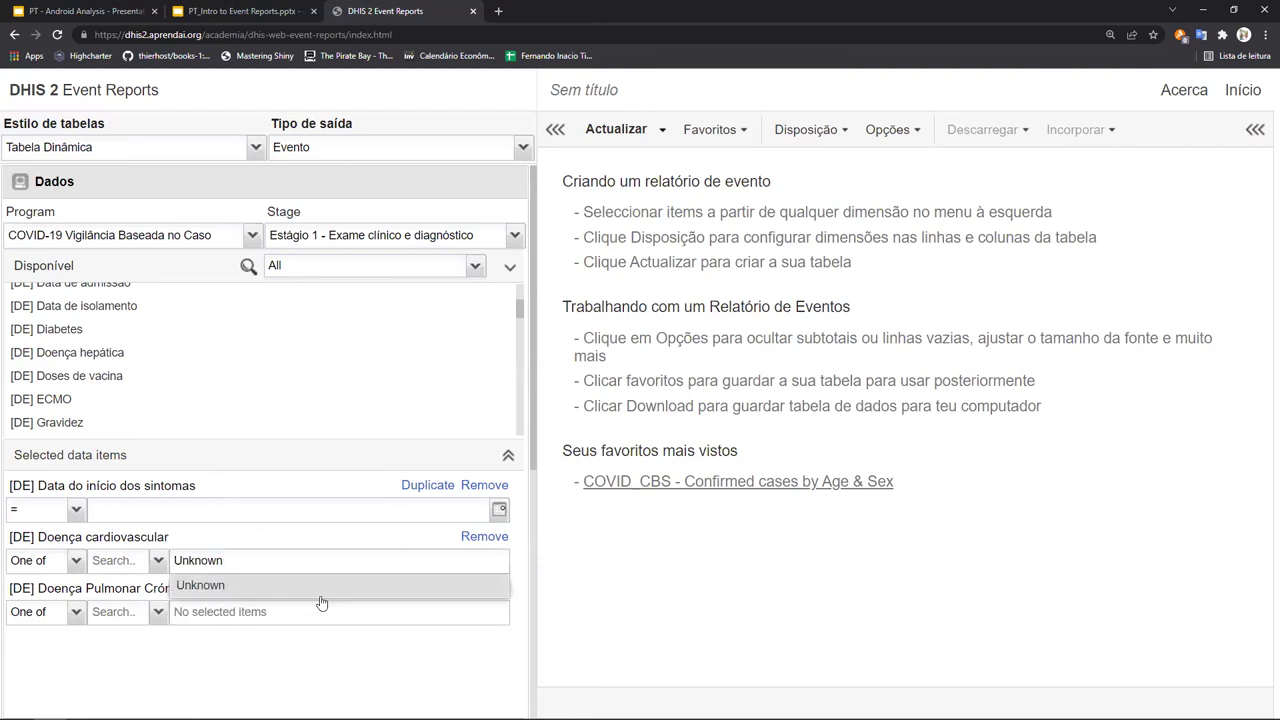
left_click(210, 587)
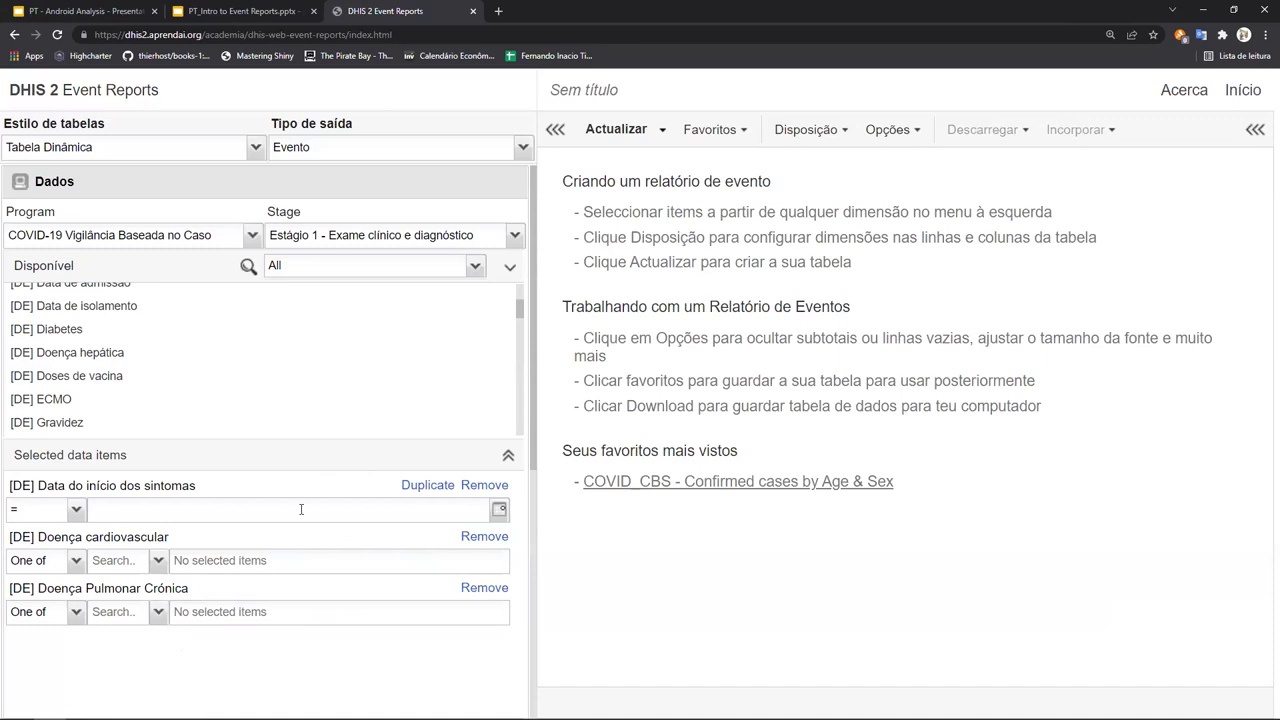
Add the data item Diabetes to the selected data items and remove it again.
key("ctrl+minus")
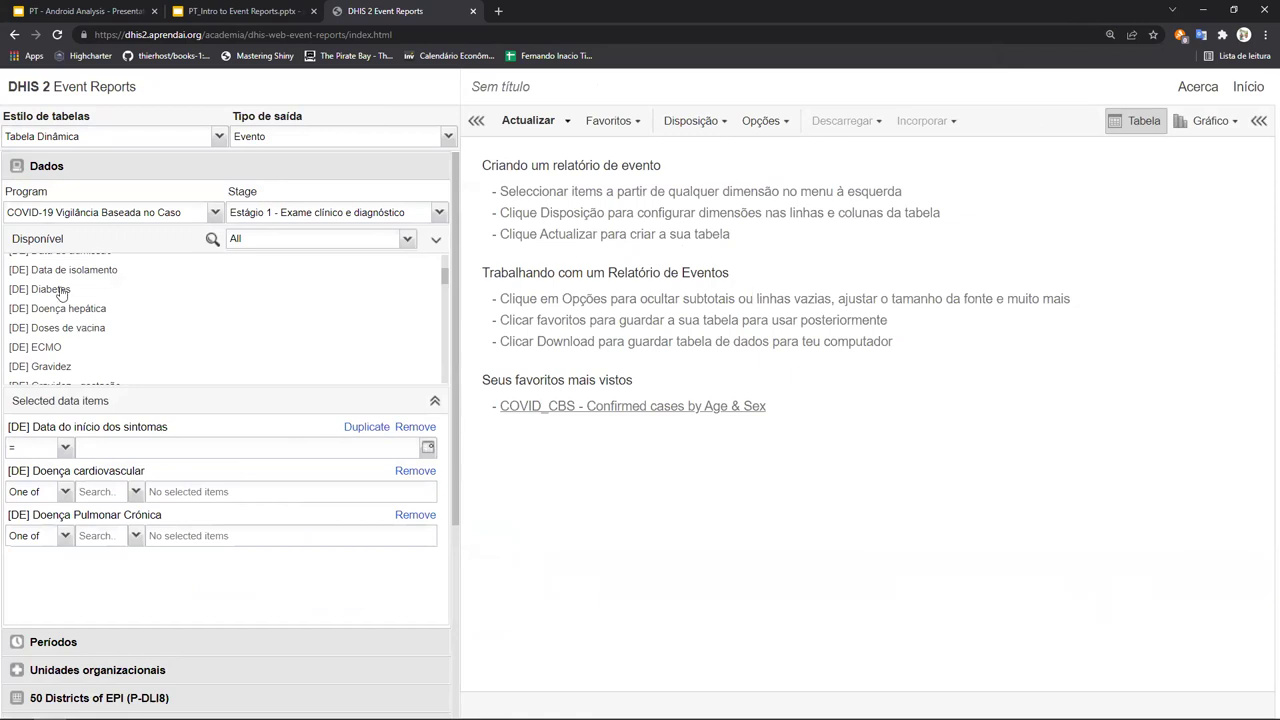
left_click_drag(60, 289, 298, 420)
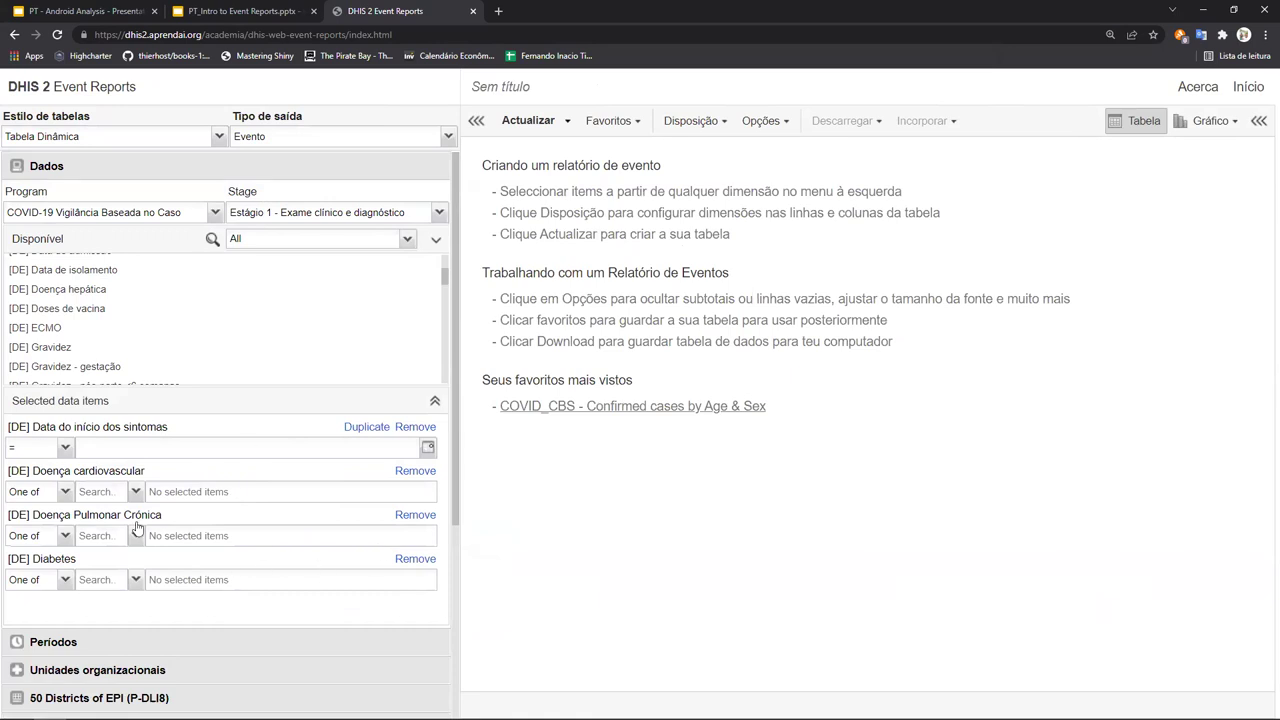
left_click(420, 562)
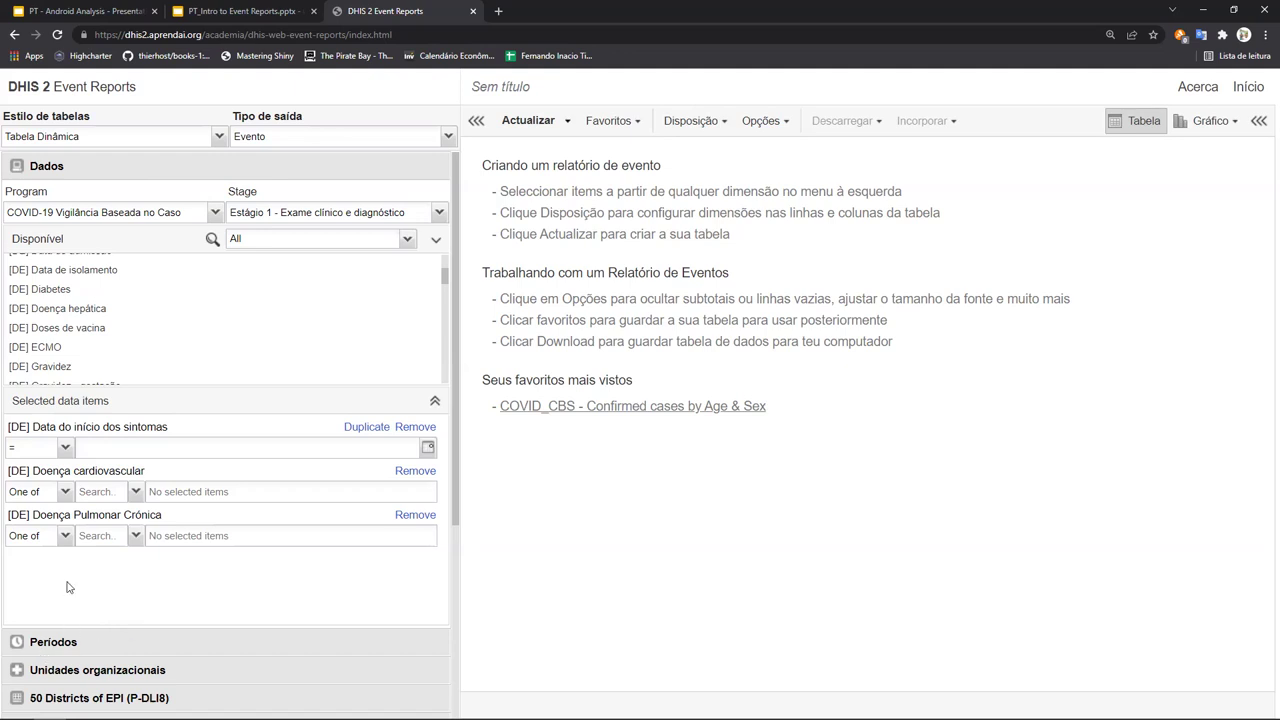
Review the report's relative period options under Períodos and deselect Últimos doze meses.
left_click(57, 648)
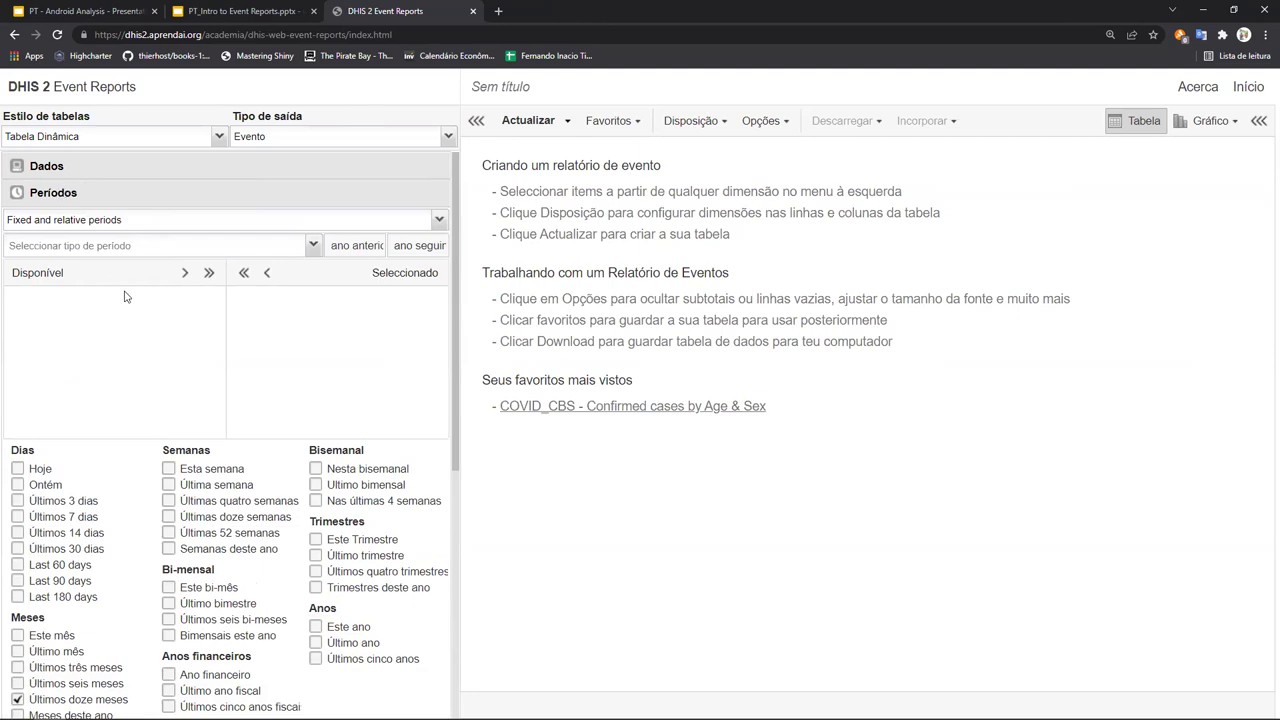
scroll(325, 350, "down", 3)
scroll(193, 323, "up", 3)
scroll(205, 352, "down", 3)
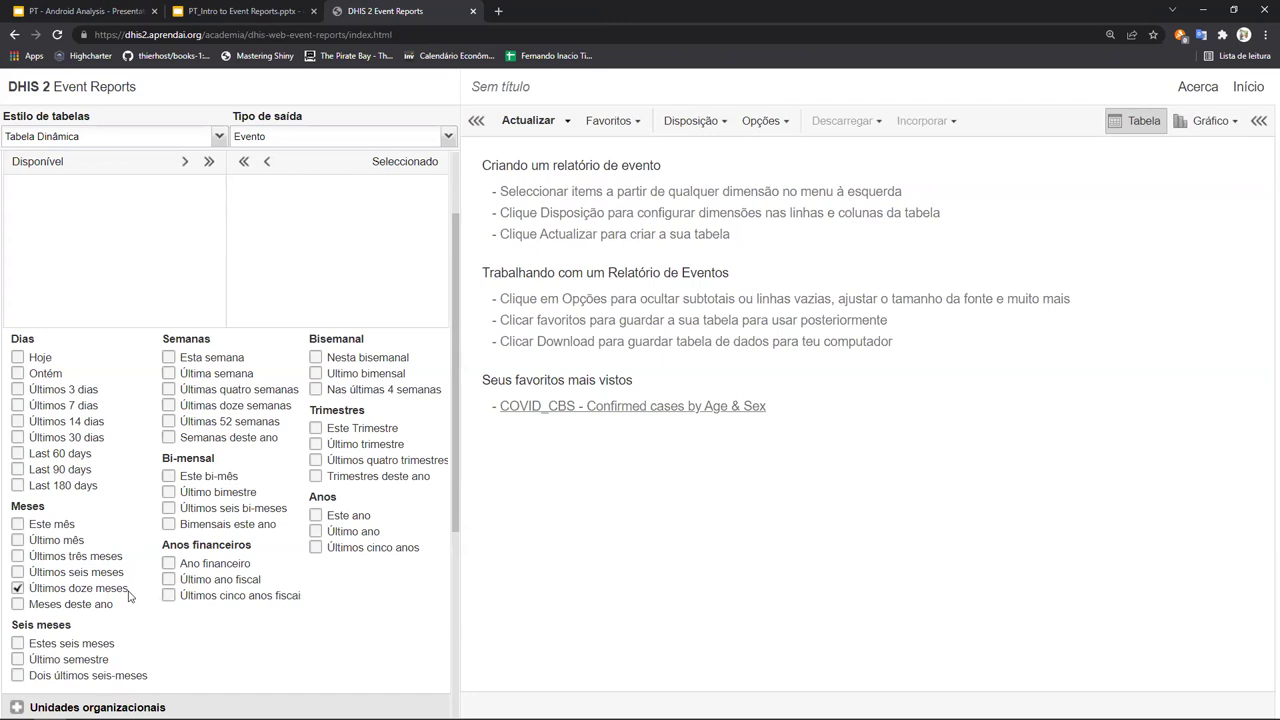
left_click(18, 592)
left_click(32, 590)
left_click(20, 590)
left_click(19, 592)
left_click(19, 591)
Switch the report's period mode to Start/end dates and return it to Fixed and relative periods.
scroll(19, 598, "up", 2)
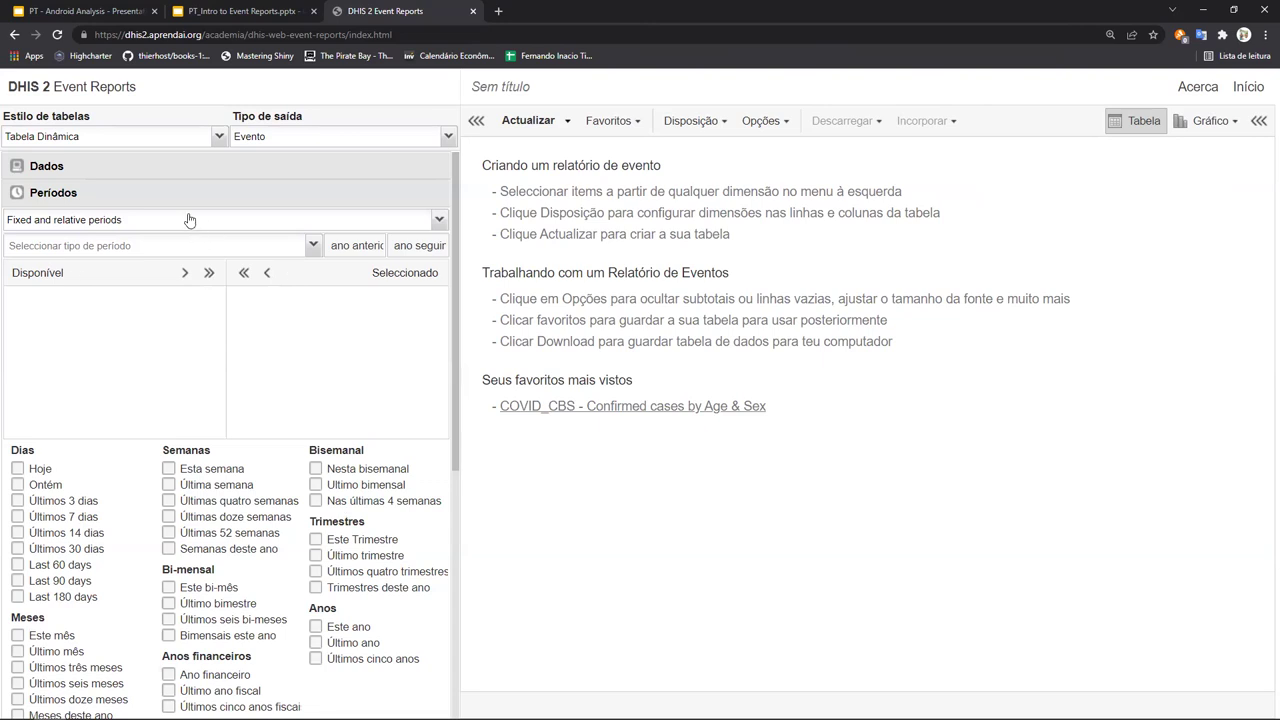
left_click(138, 222)
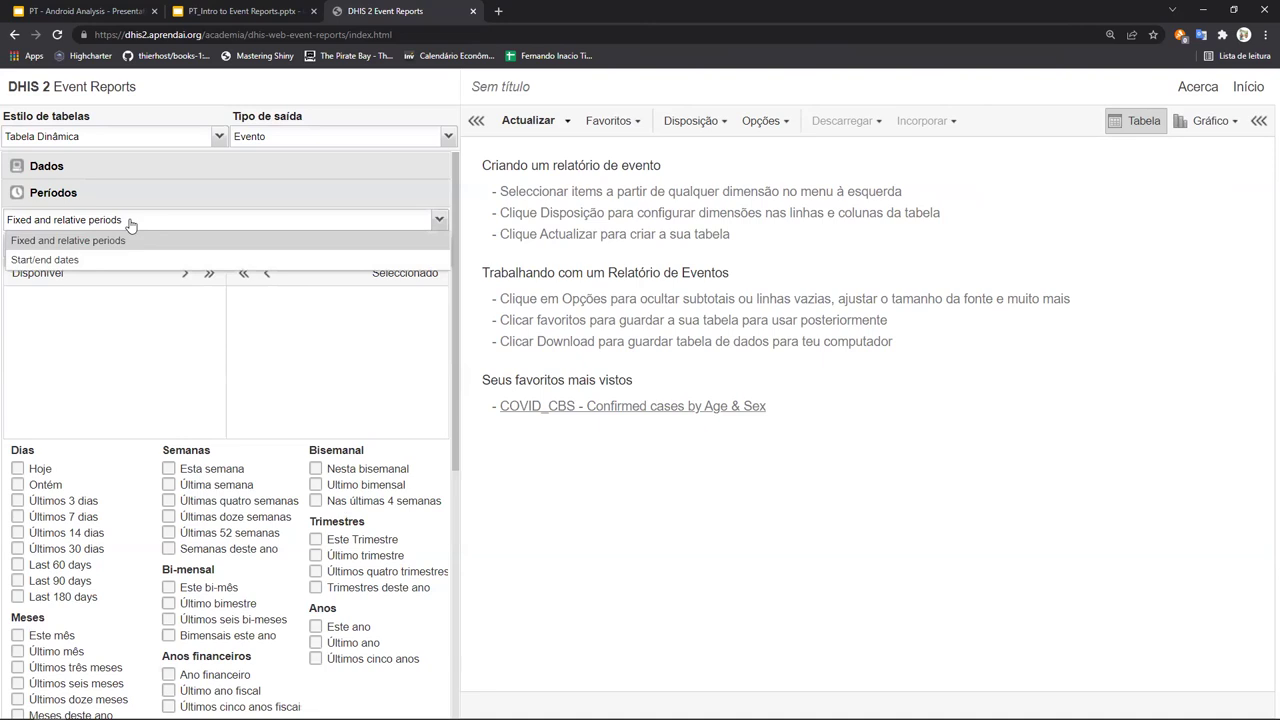
left_click(60, 261)
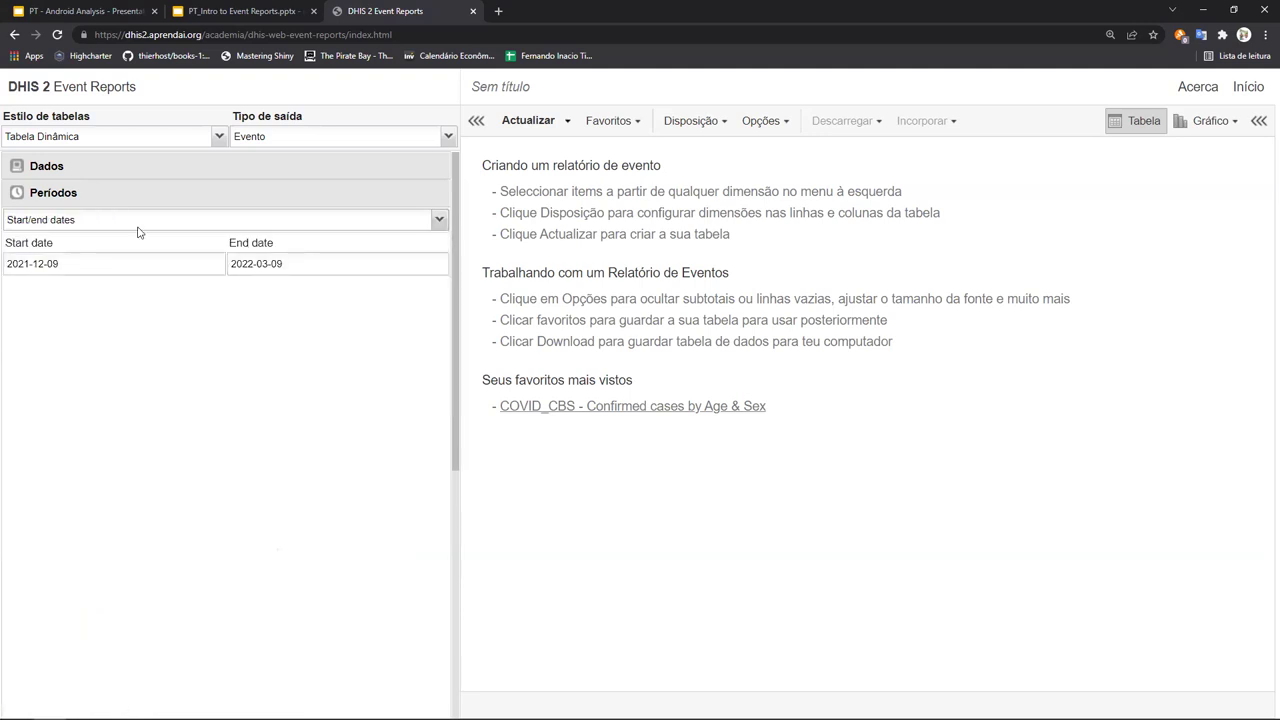
left_click(89, 222)
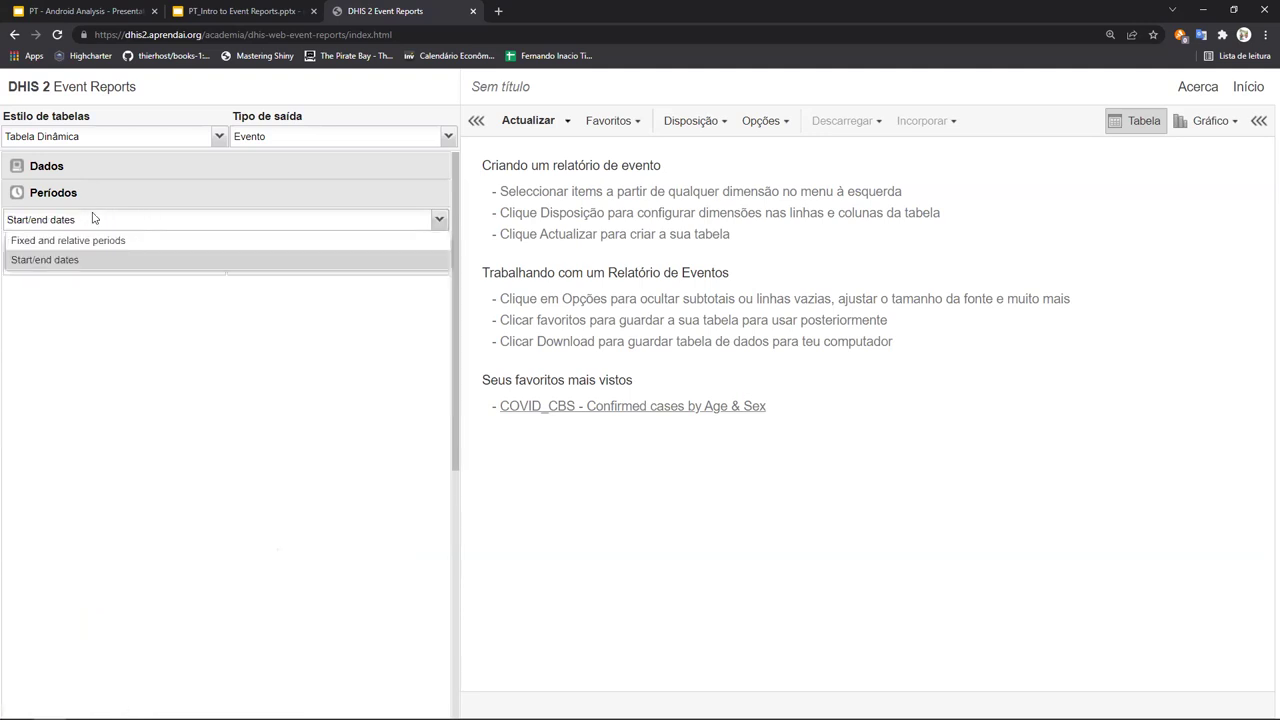
left_click(37, 194)
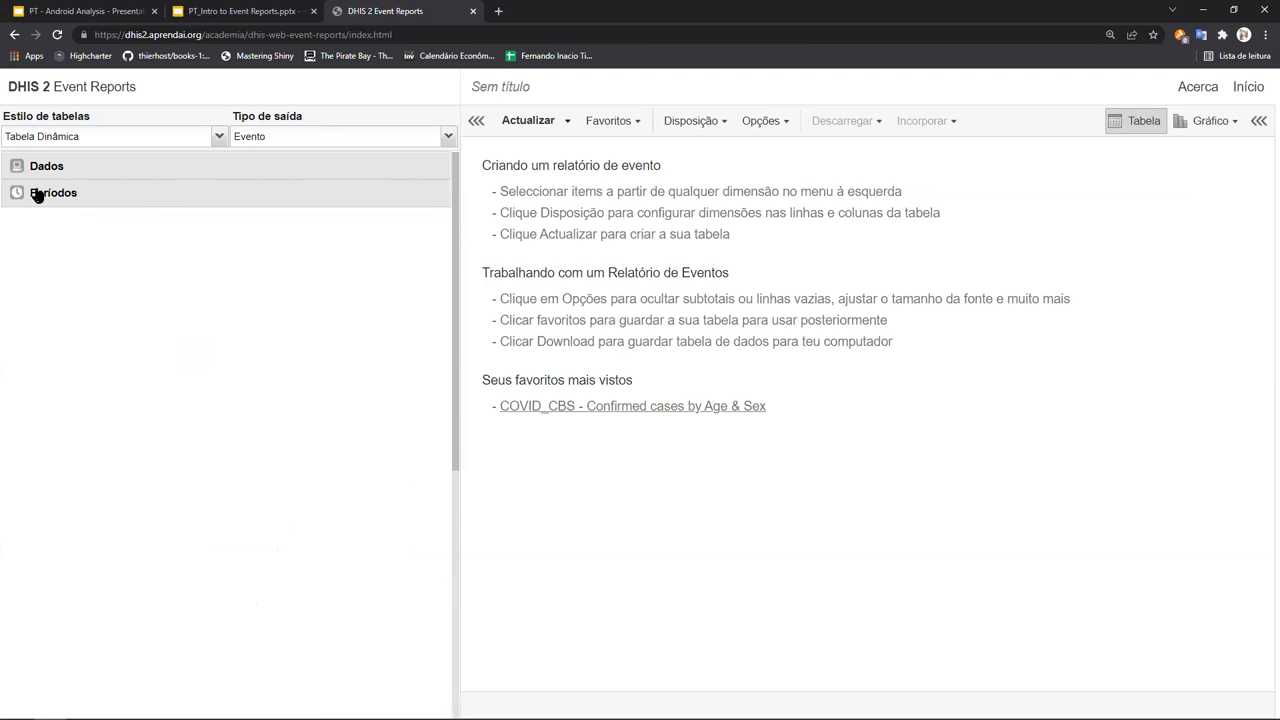
left_click(100, 195)
left_click(100, 220)
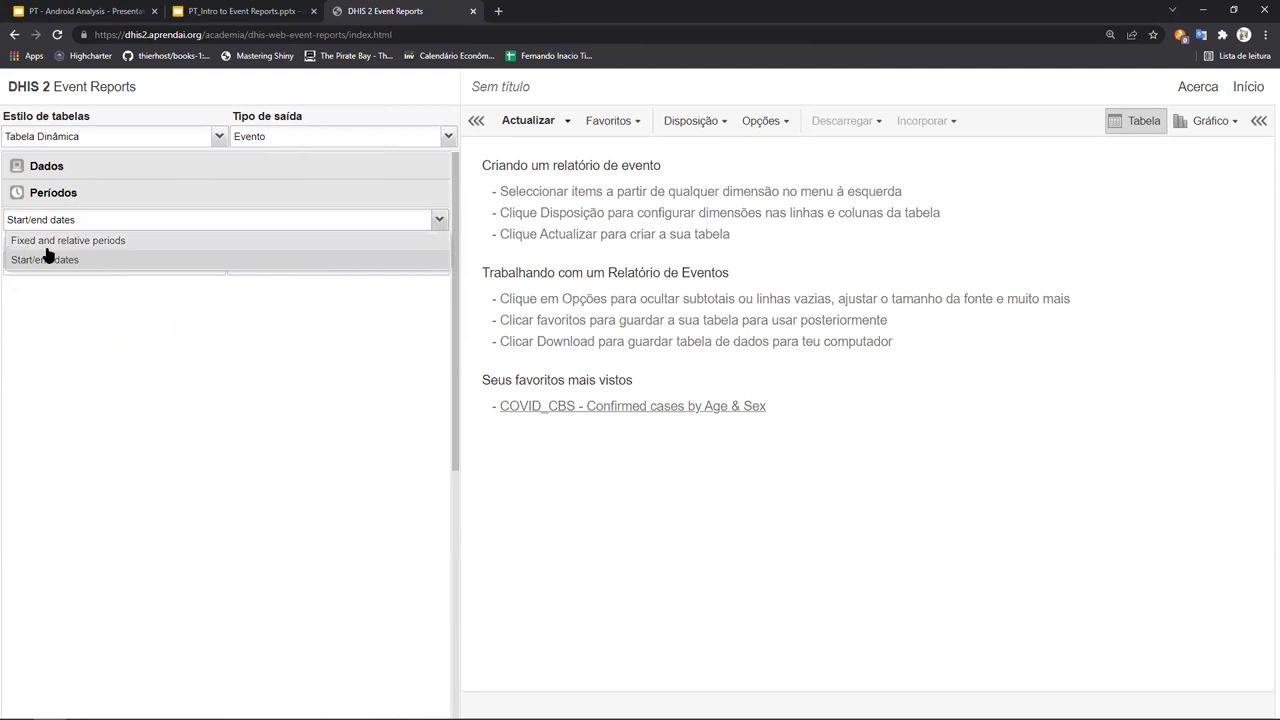
left_click(126, 241)
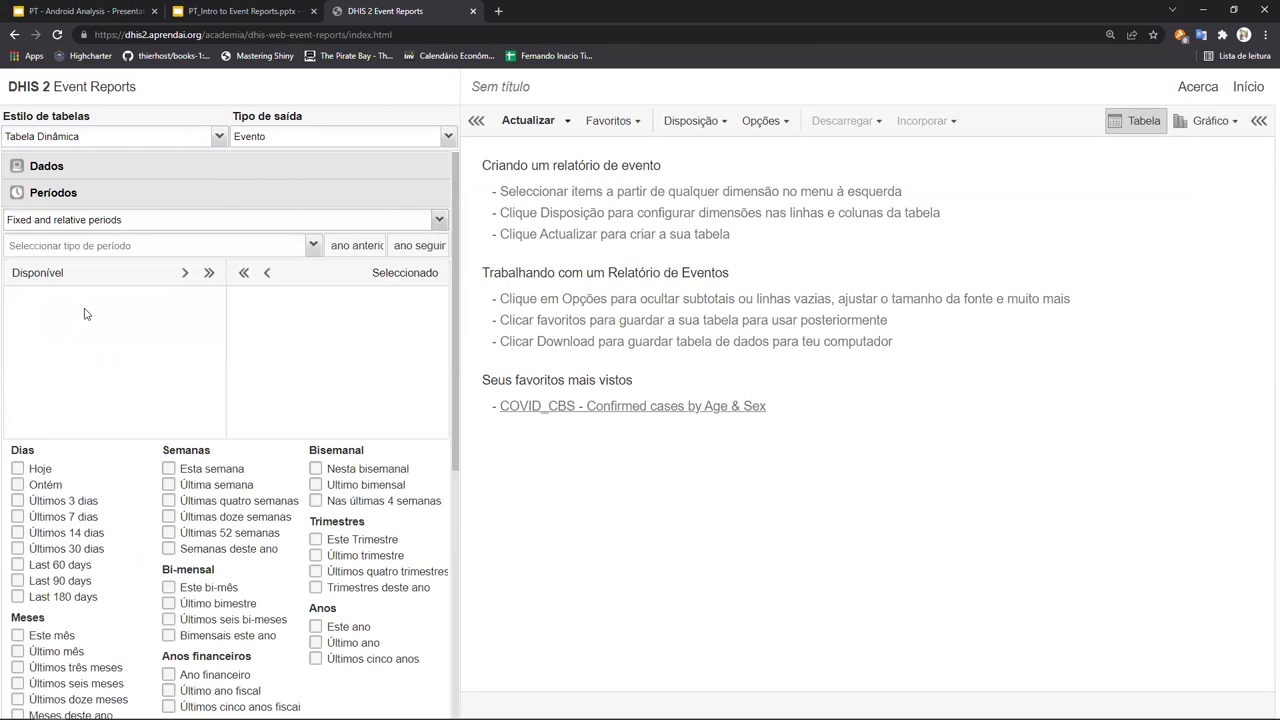
Switch the period mode to Start/end dates and set the start date to 2021-01-01.
left_click(166, 229)
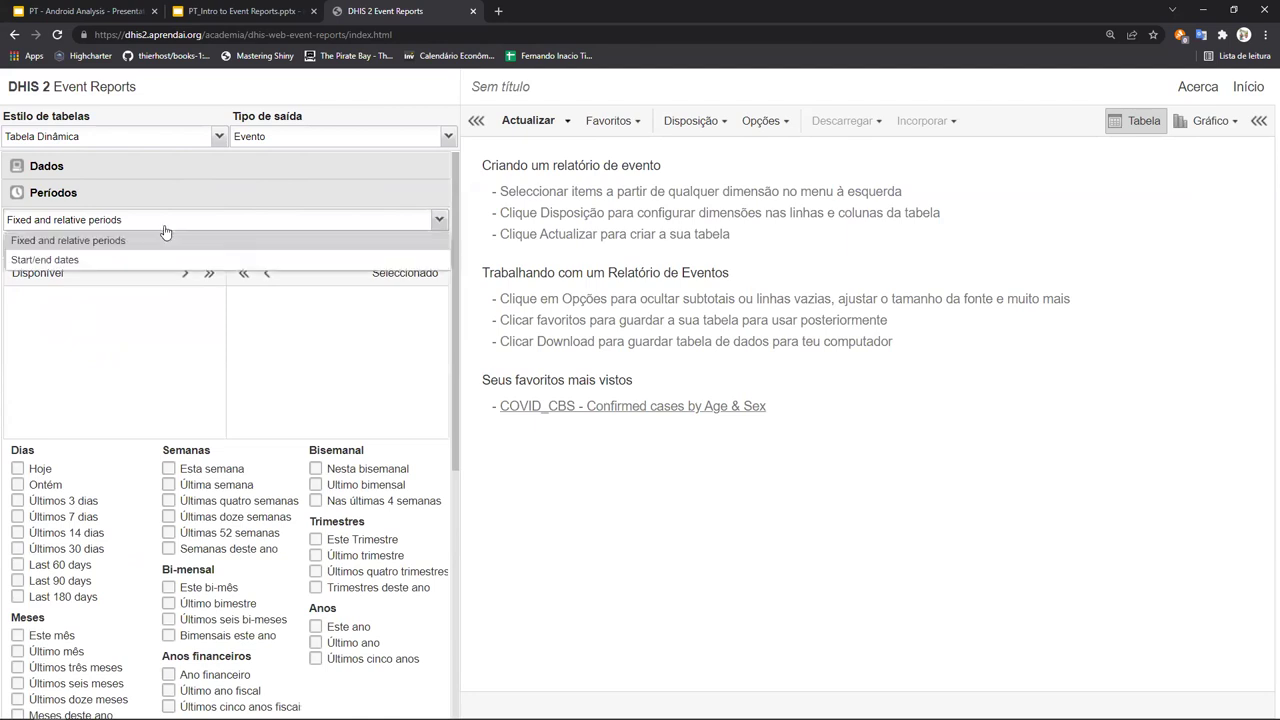
left_click(63, 261)
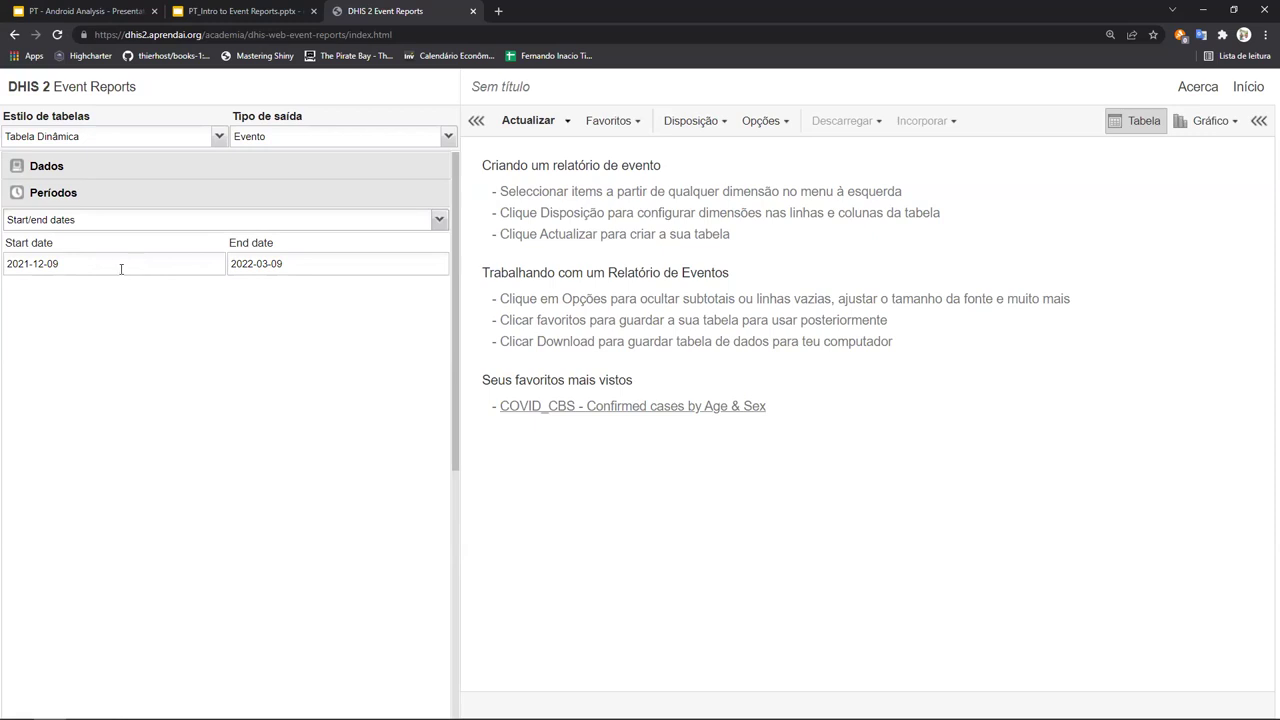
left_click(121, 268)
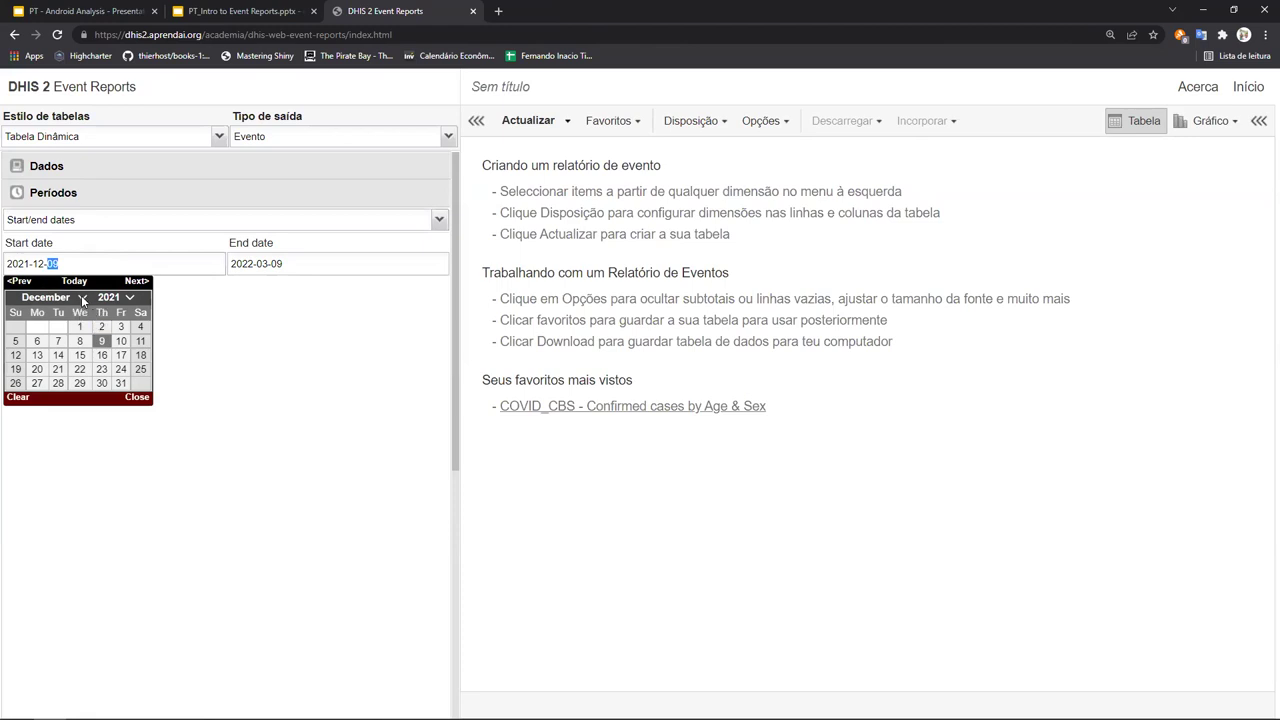
left_click(82, 300)
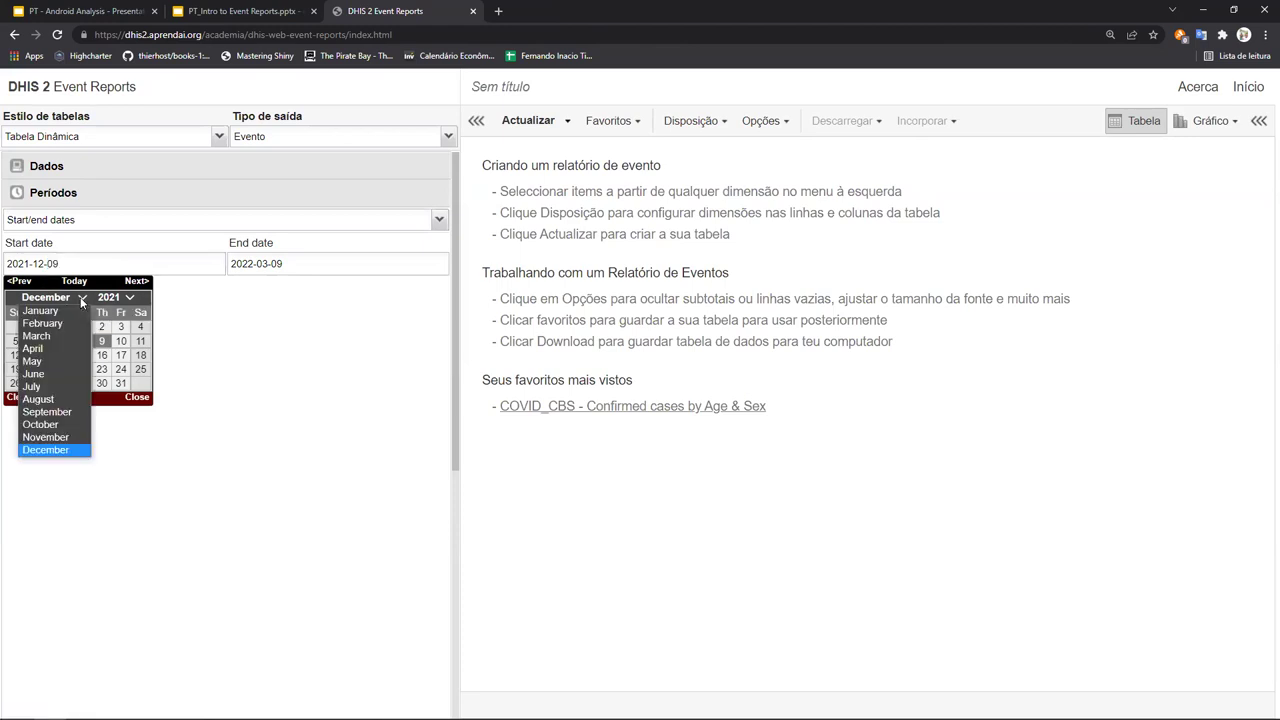
left_click(40, 311)
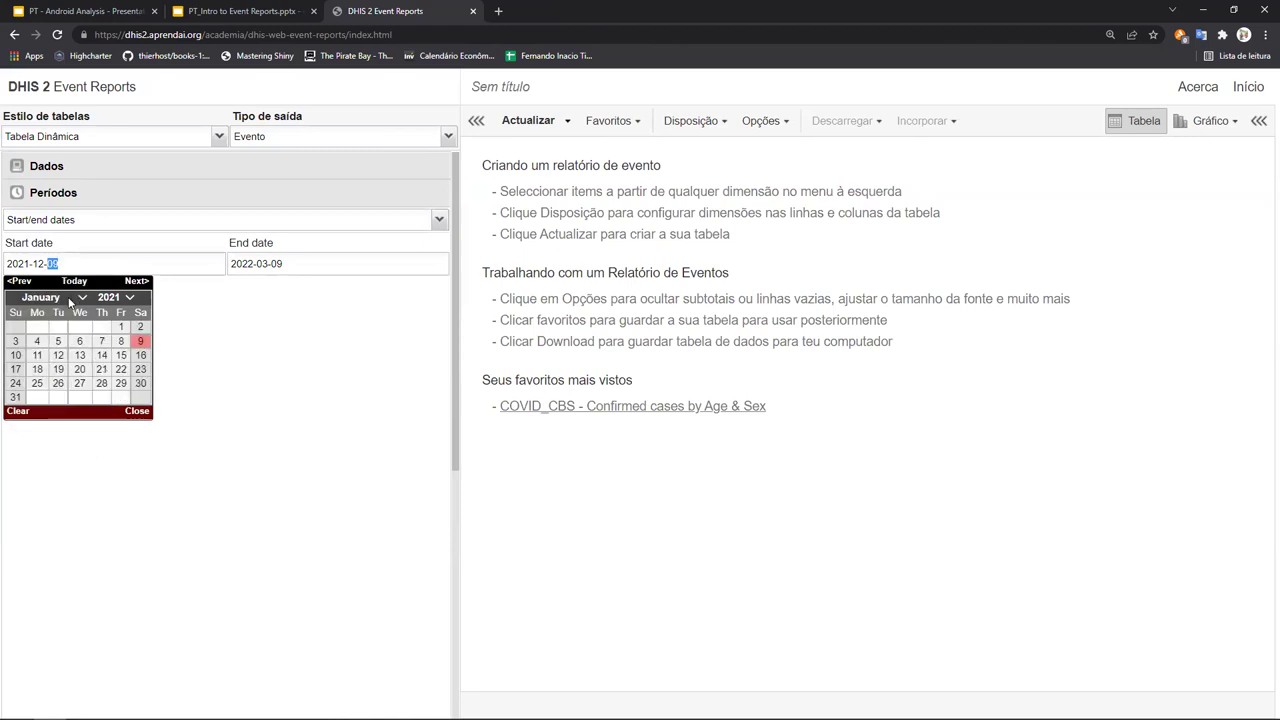
left_click(121, 327)
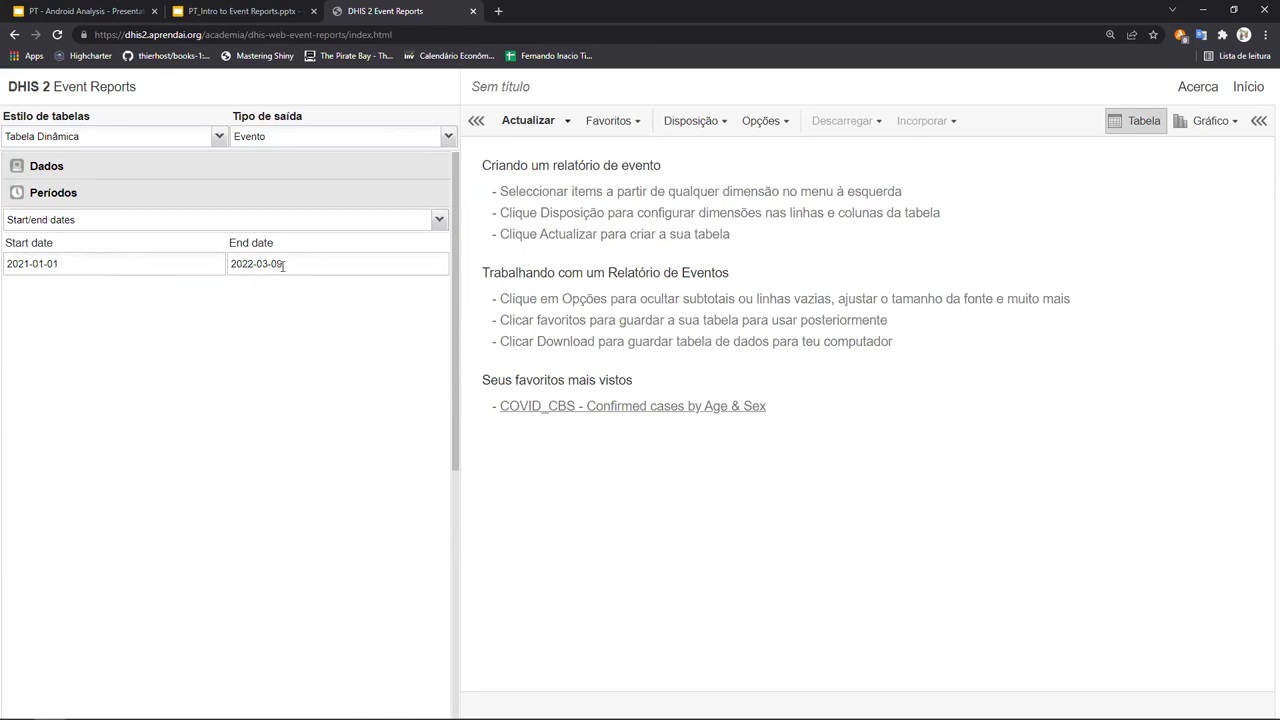
Set the end date of the reporting period to 2021-03-10.
left_click(283, 265)
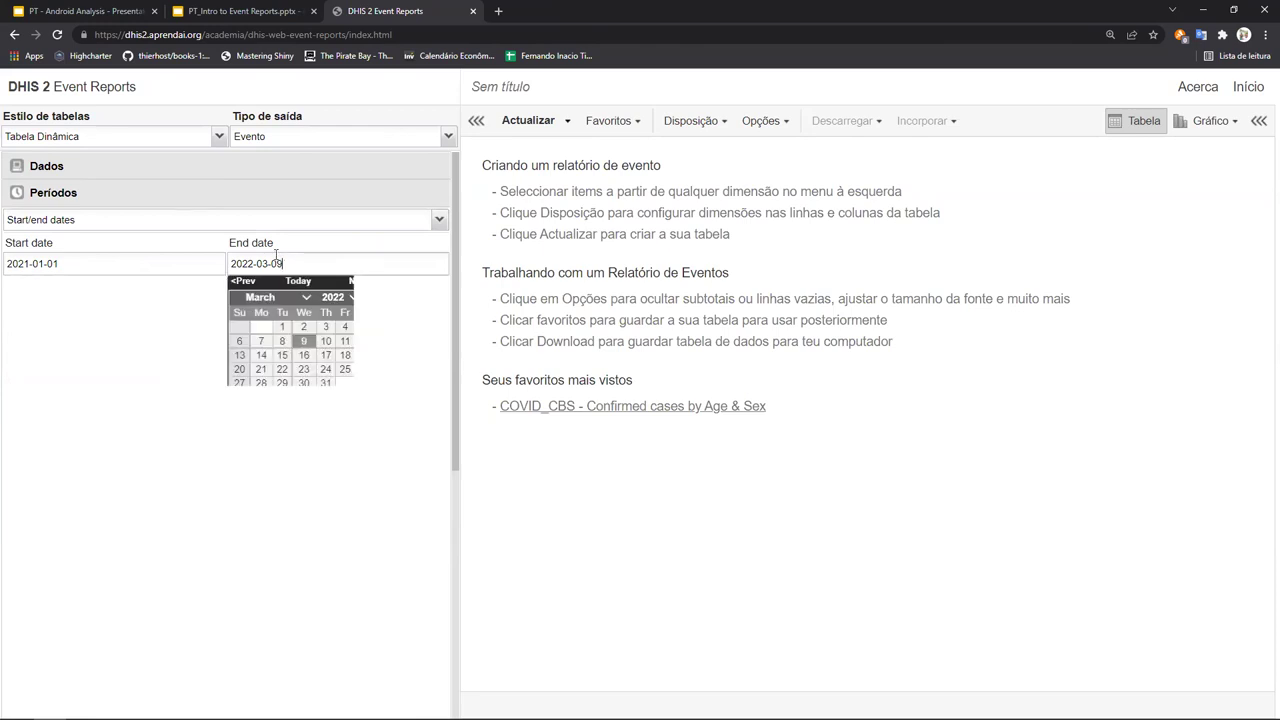
left_click(305, 299)
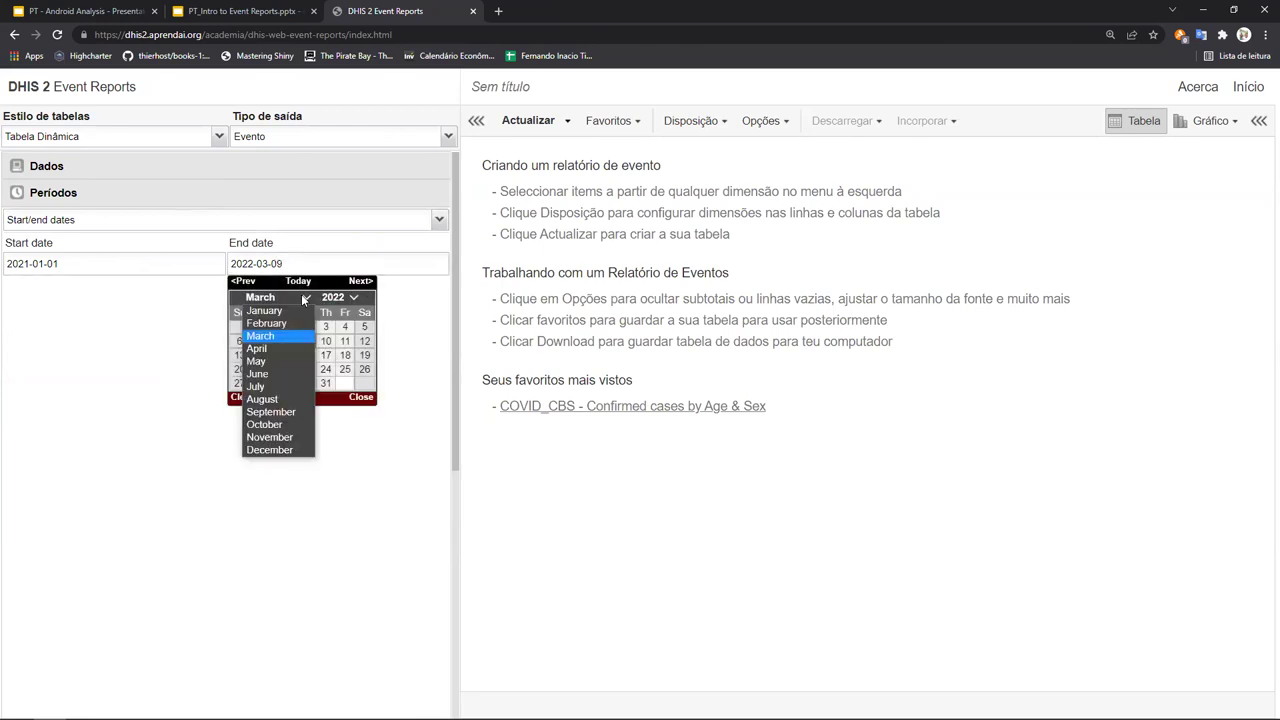
left_click(274, 335)
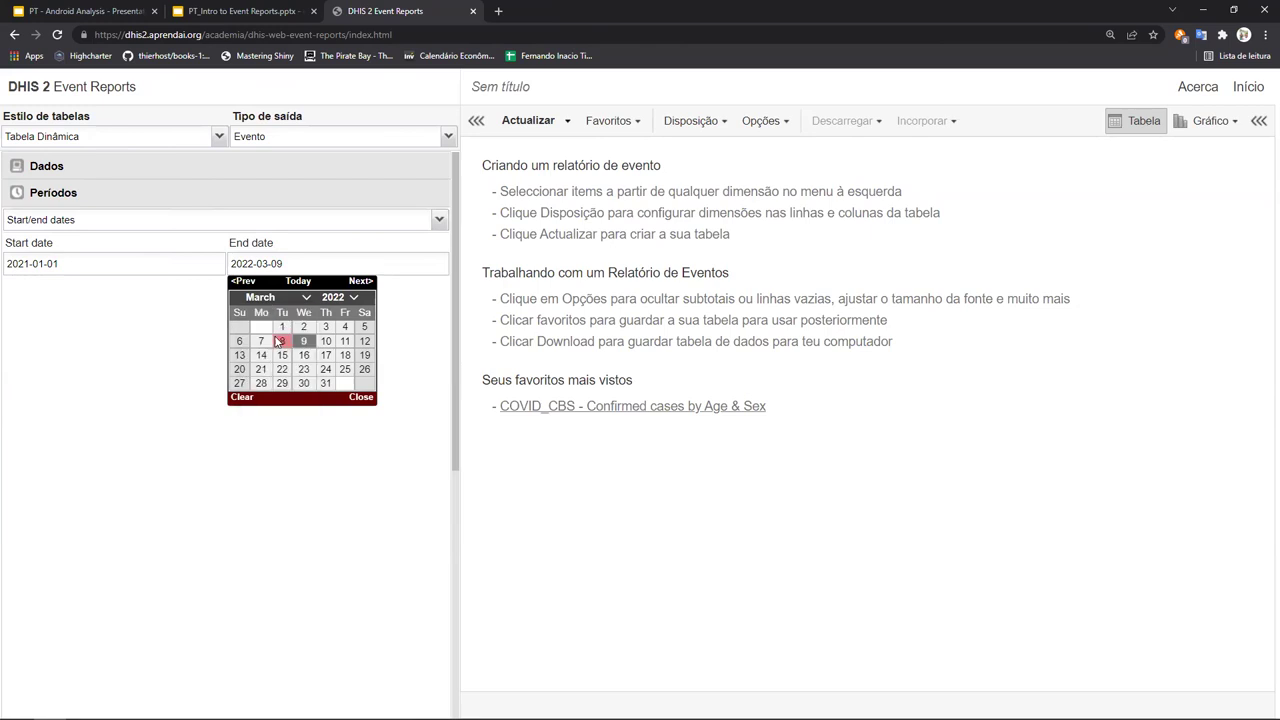
left_click(326, 370)
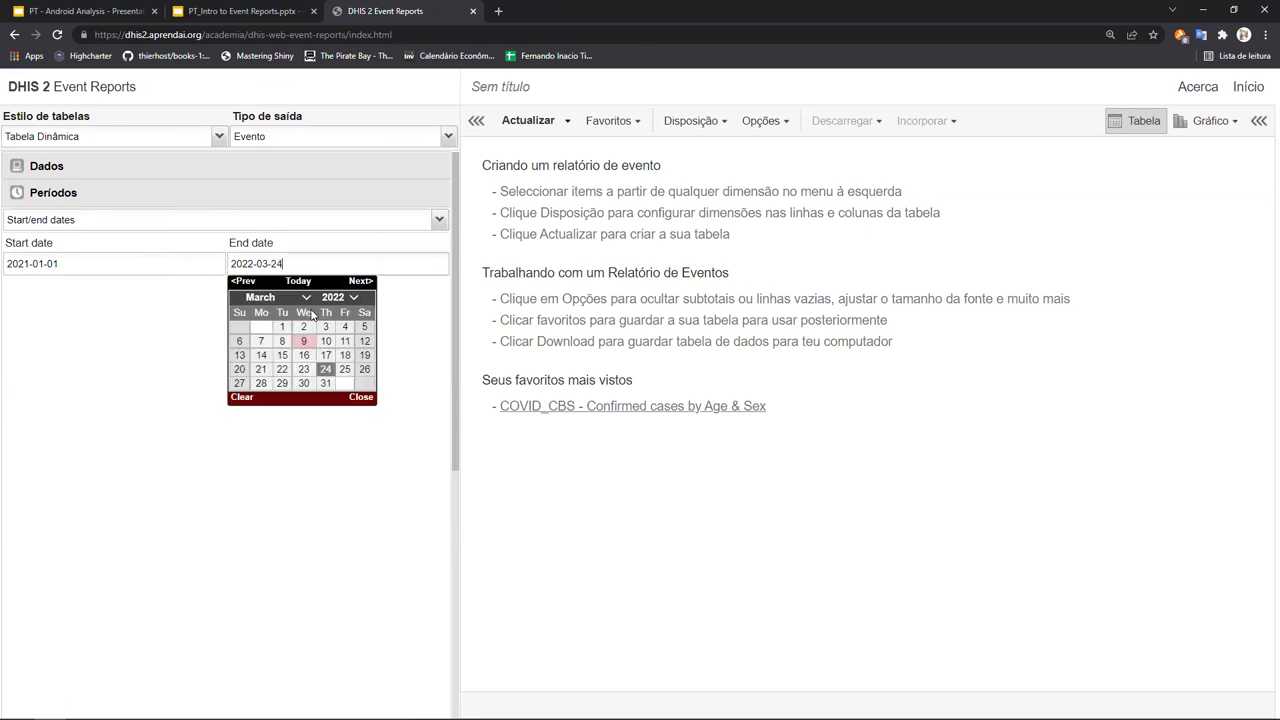
left_click(332, 298)
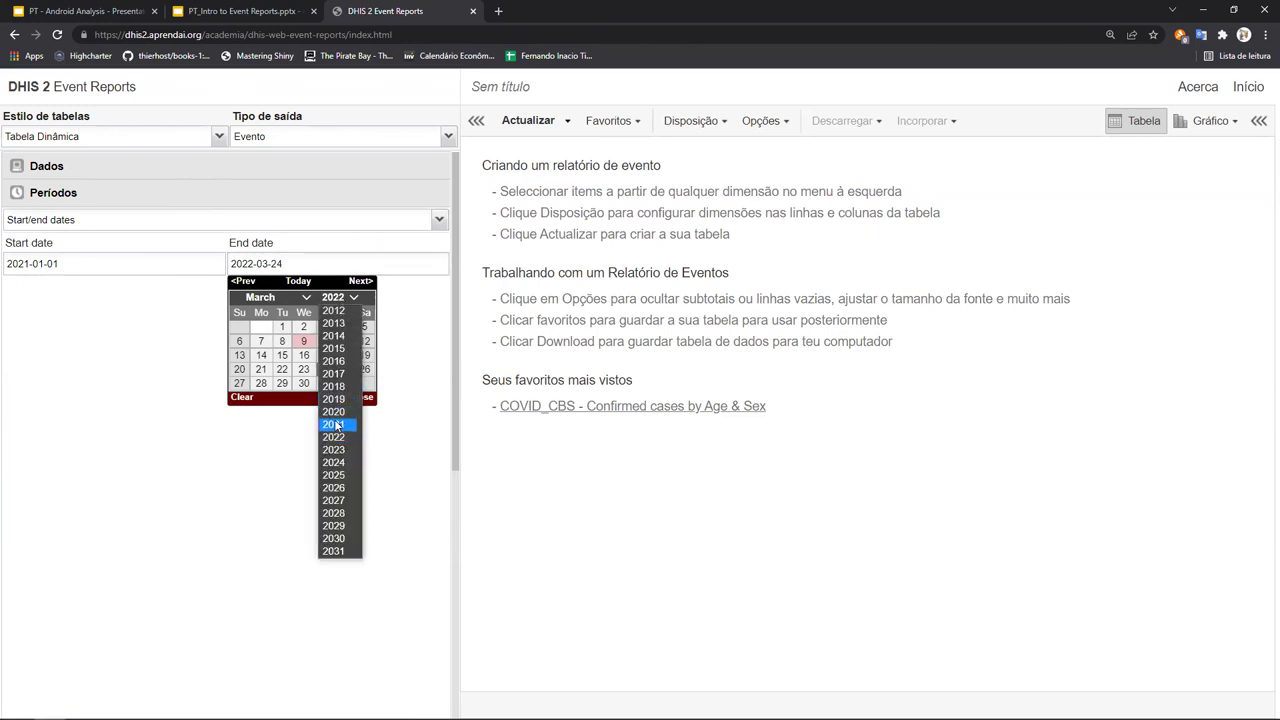
left_click(333, 424)
left_click(169, 366)
left_click(305, 274)
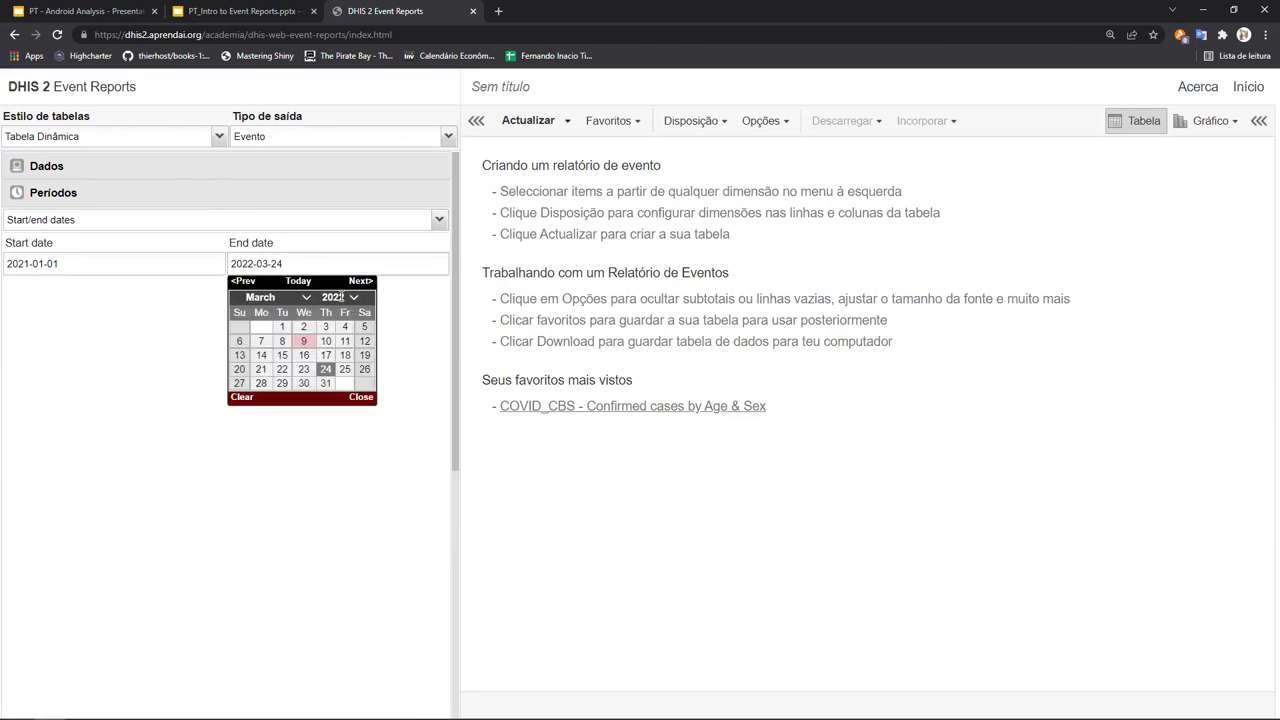
left_click(334, 297)
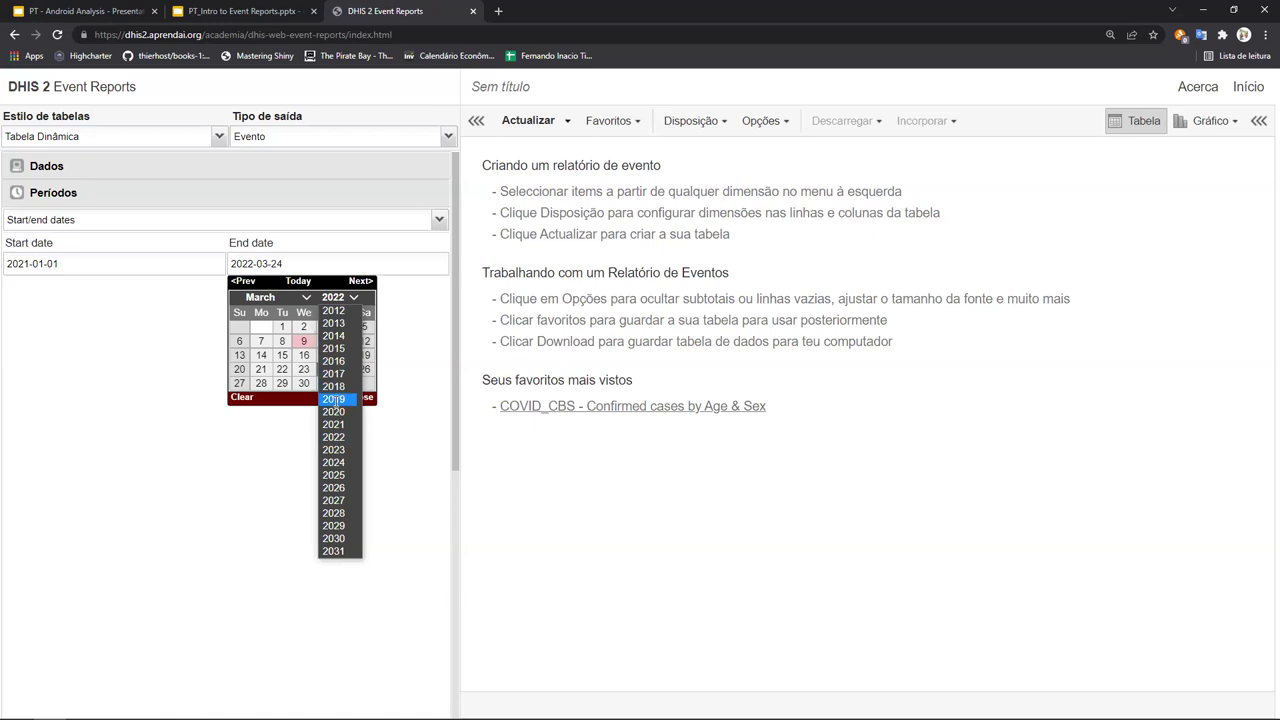
left_click(333, 424)
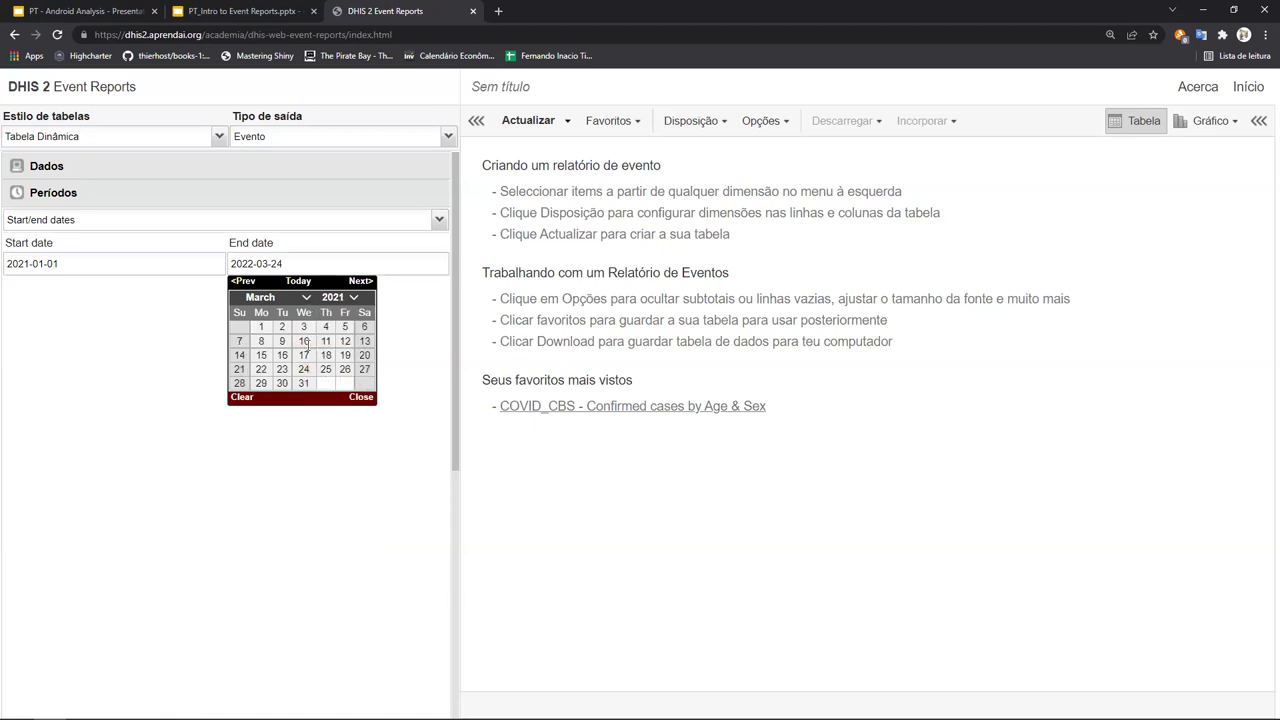
left_click(305, 341)
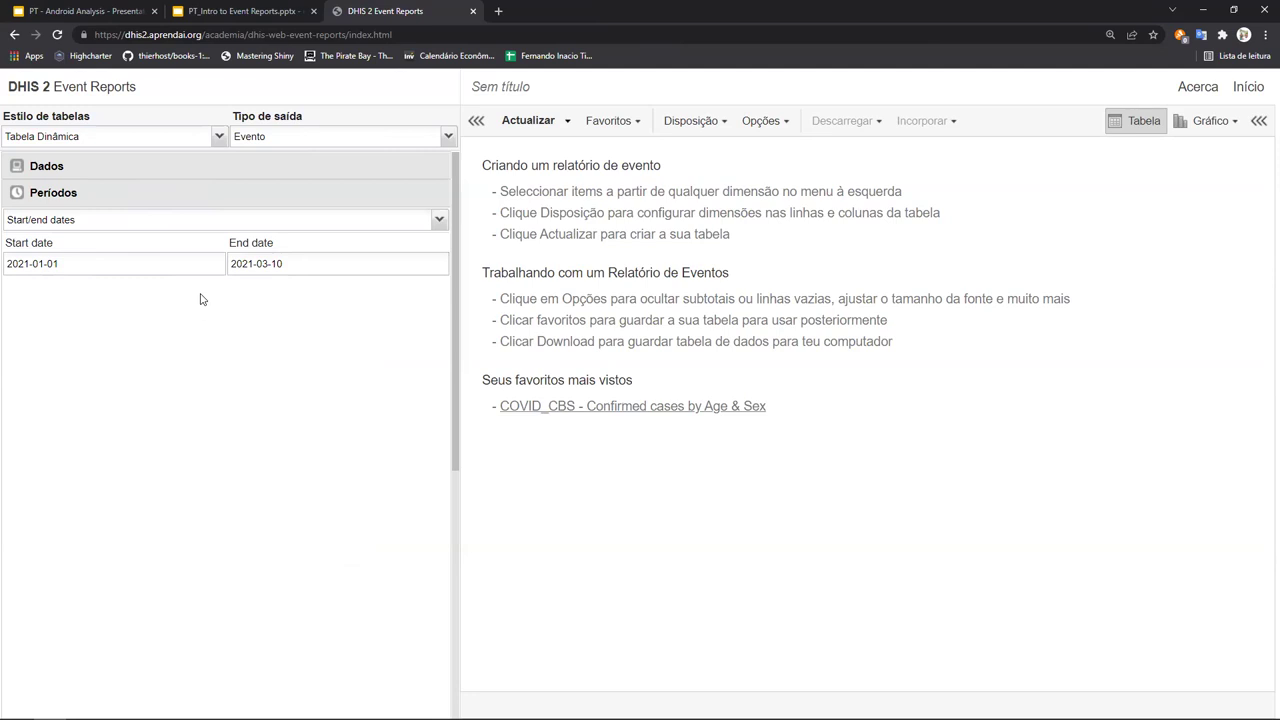
Return the period mode from Start/end dates to Fixed and relative periods.
left_click(244, 219)
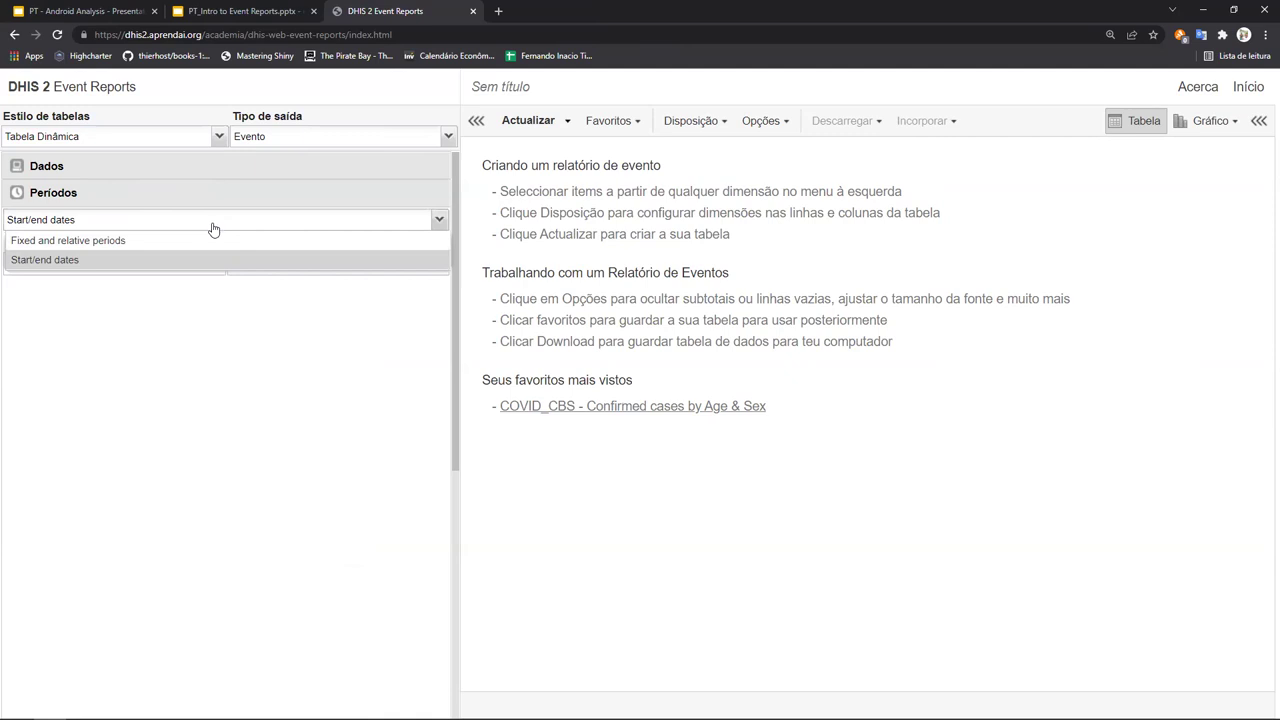
left_click(185, 259)
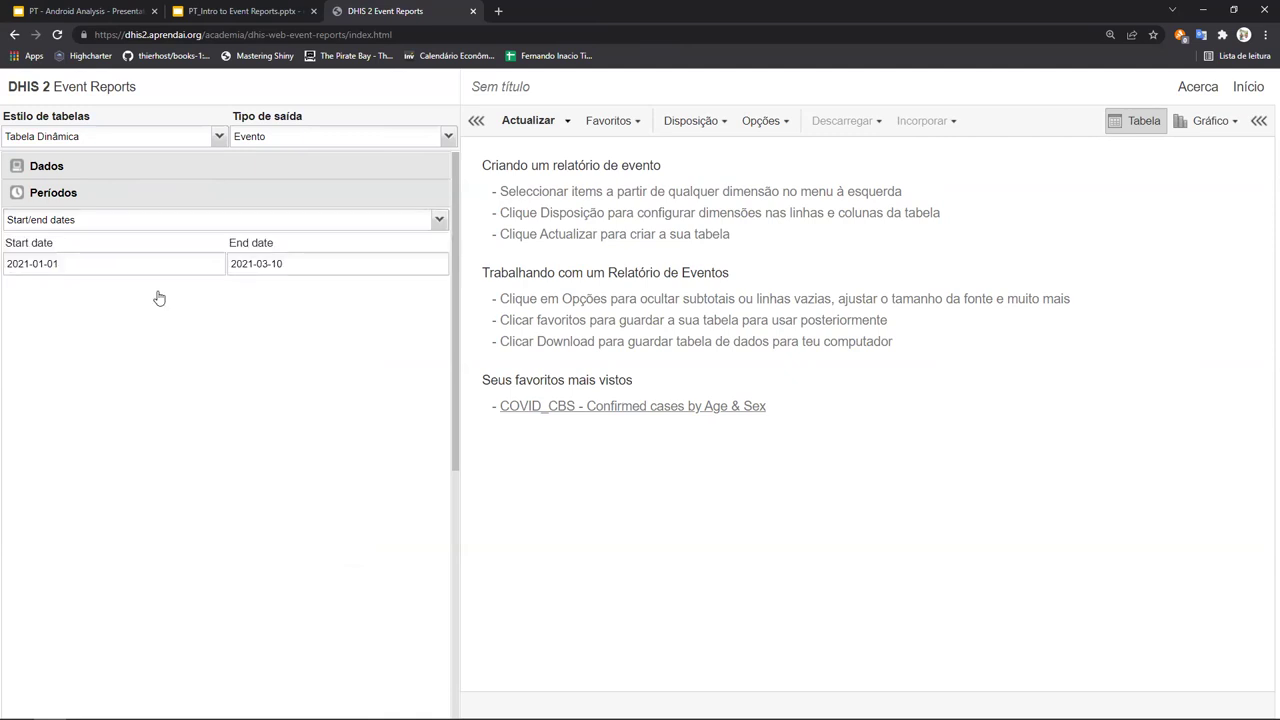
left_click(58, 216)
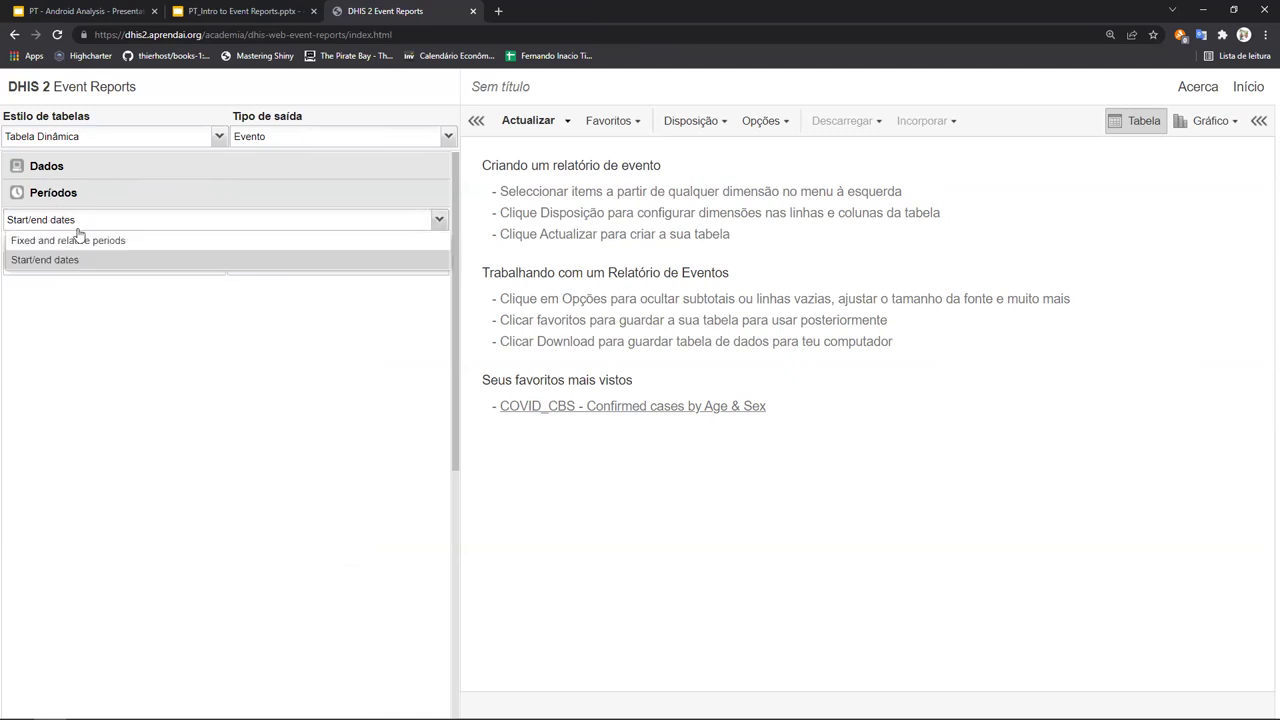
left_click(79, 240)
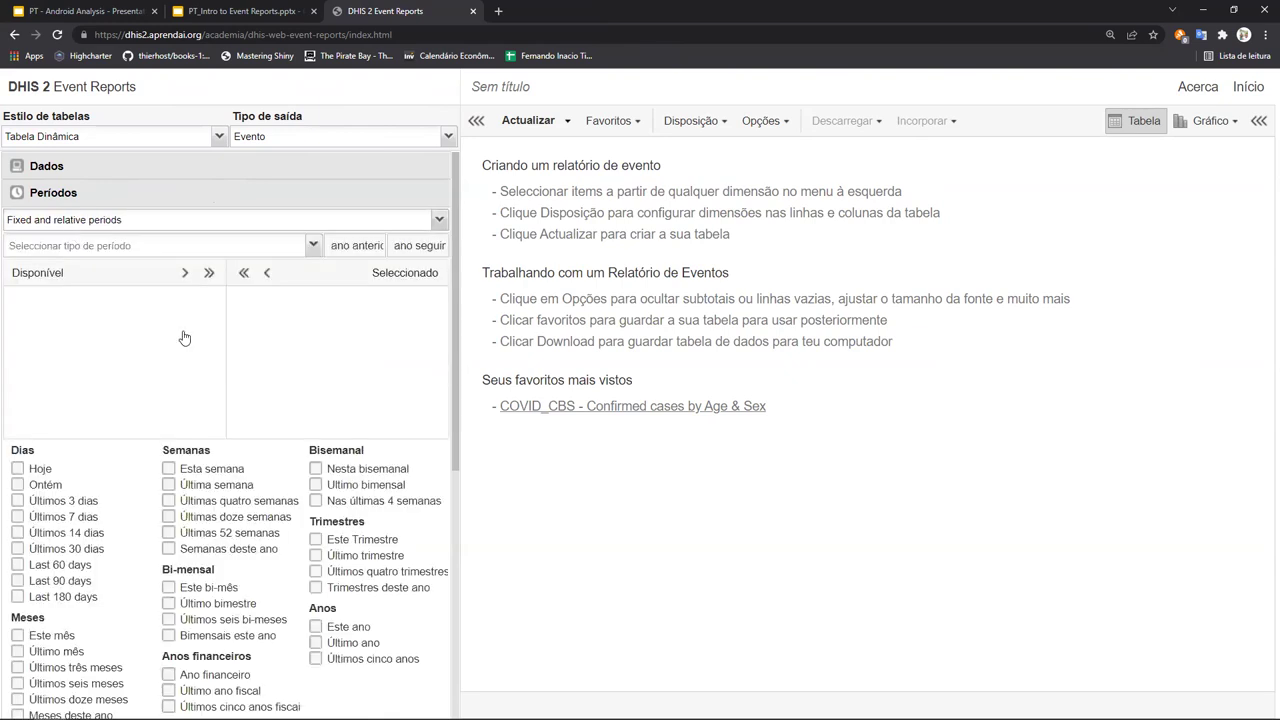
Review the relative period options, selecting and deselecting Últimas doze semanas and Último ano.
scroll(200, 388, "down", 1)
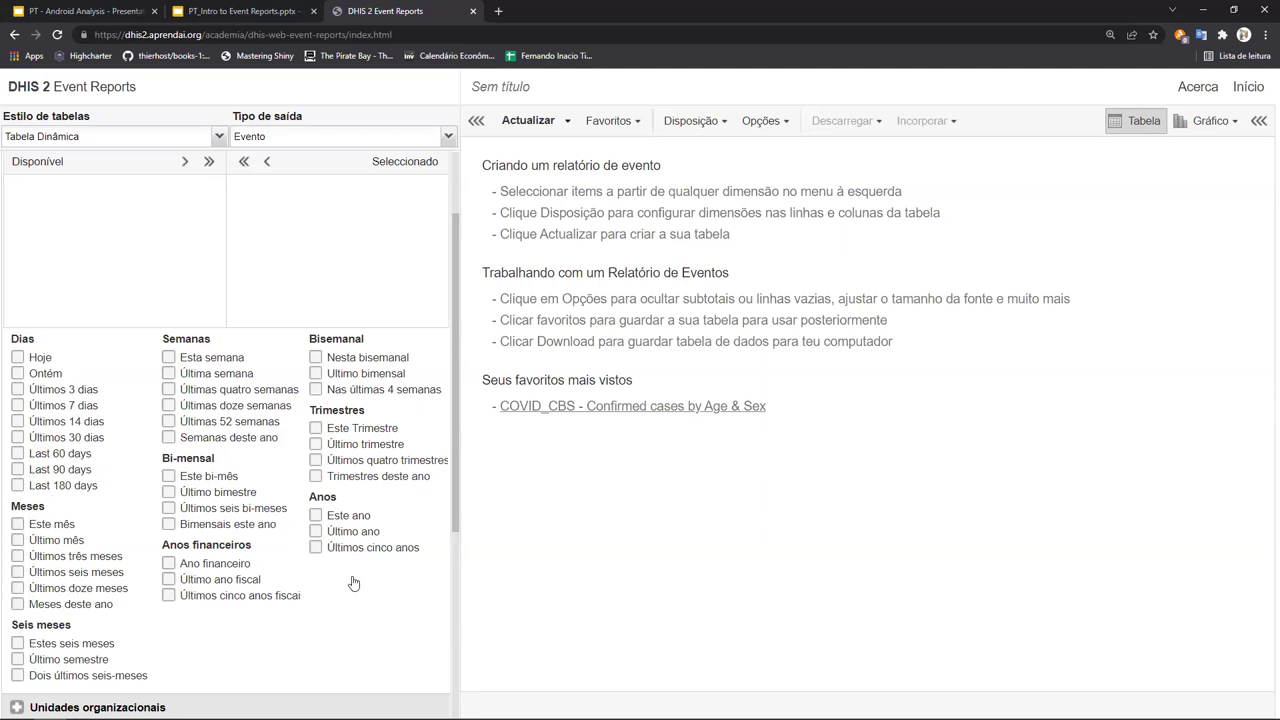
scroll(320, 484, "up", 3)
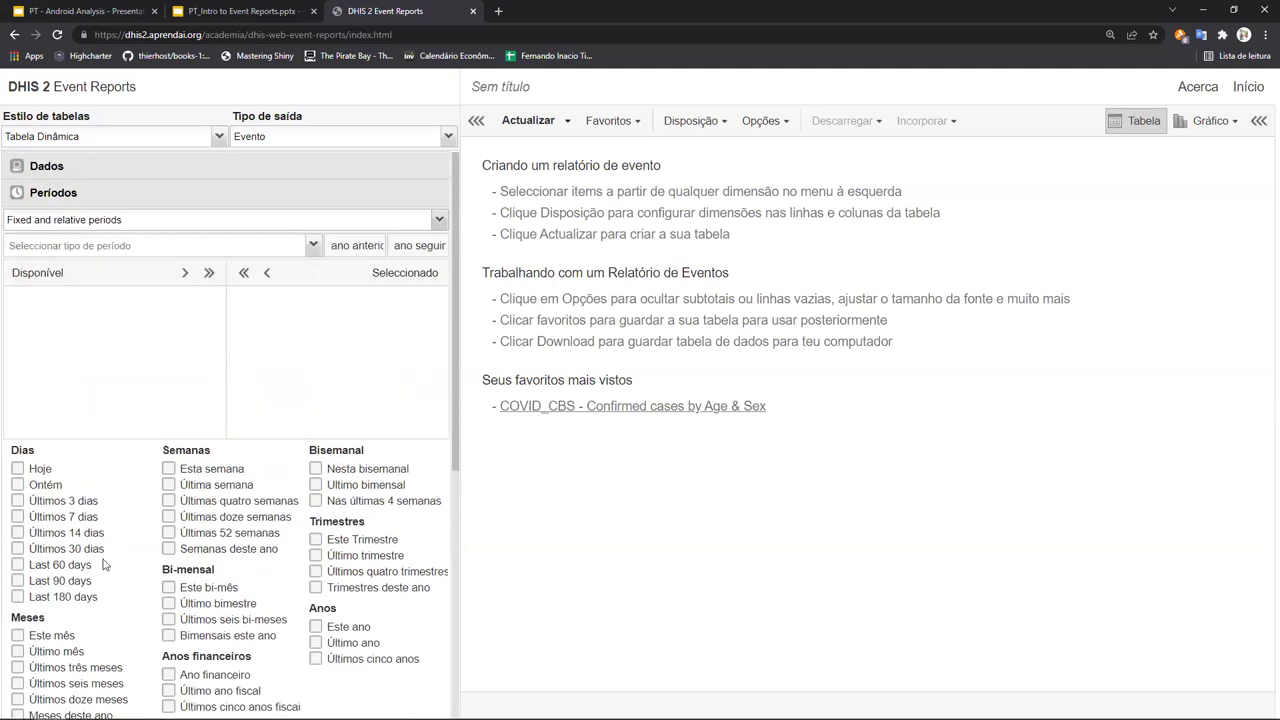
scroll(159, 535, "down", 2)
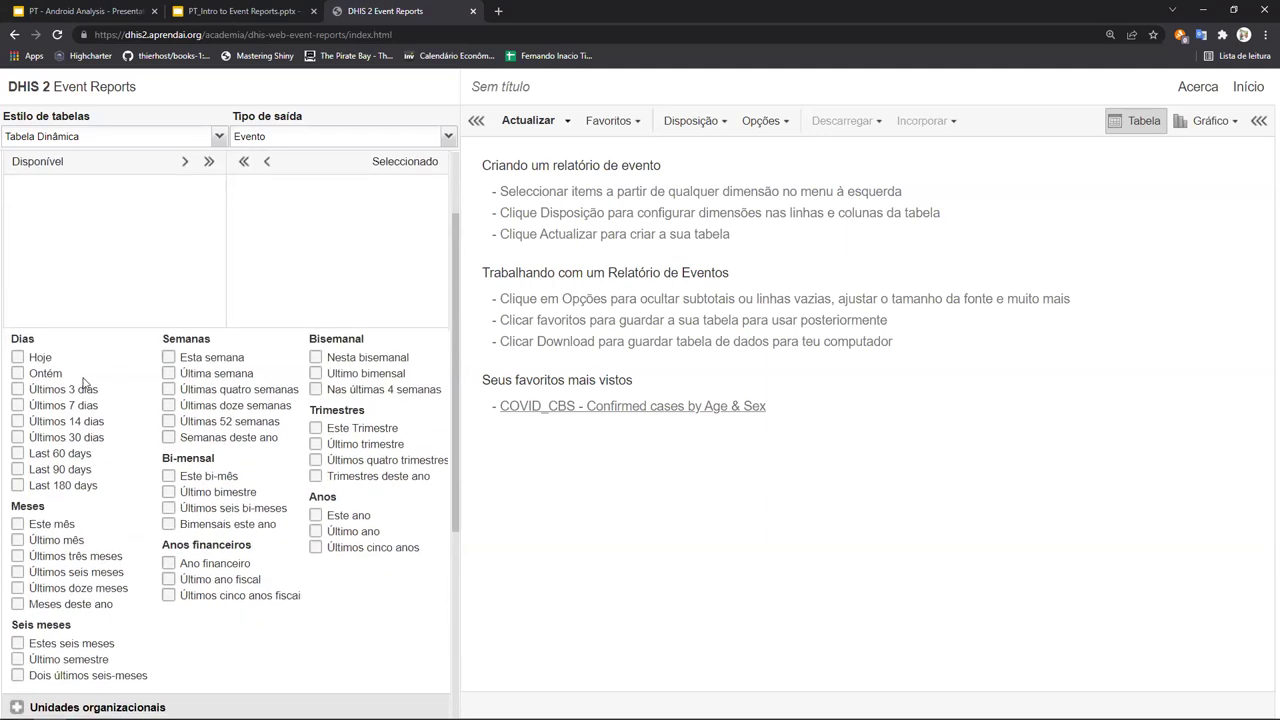
left_click(169, 407)
left_click(183, 410)
left_click(317, 532)
left_click(347, 538)
scroll(332, 578, "up", 2)
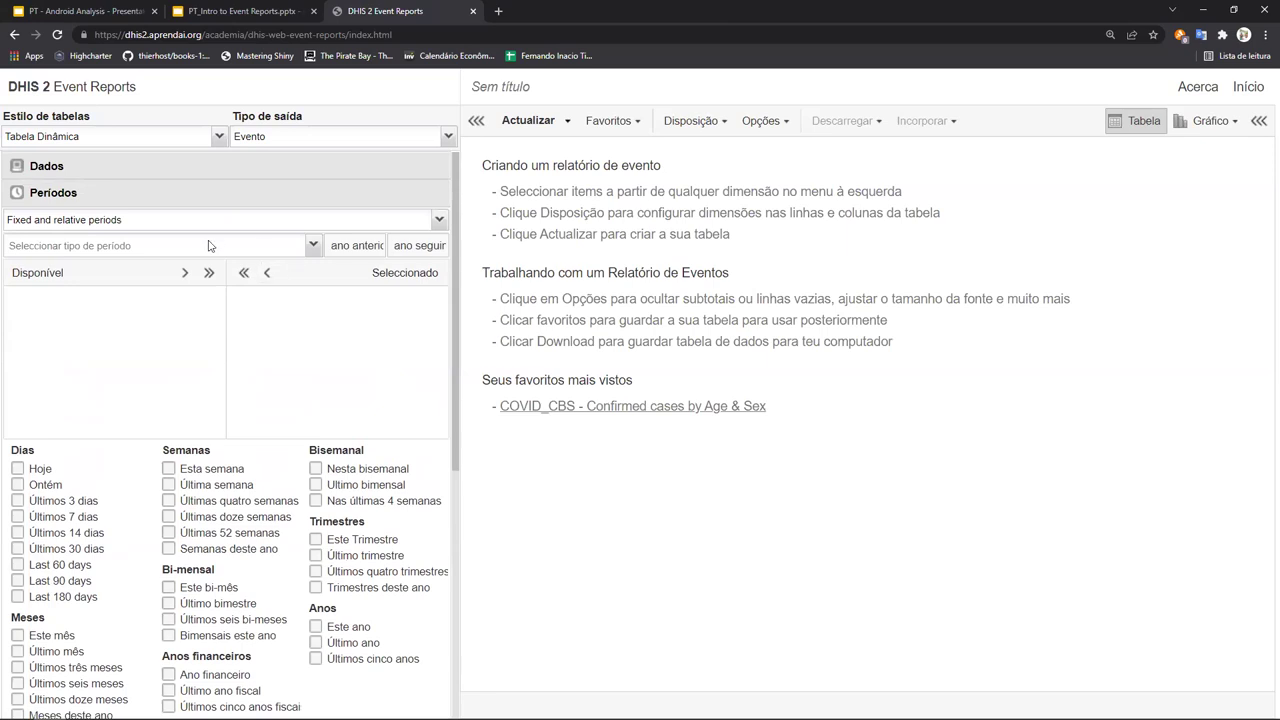
Keep Fixed and relative periods as the period mode and set the fixed period type to Anualmente.
left_click(132, 217)
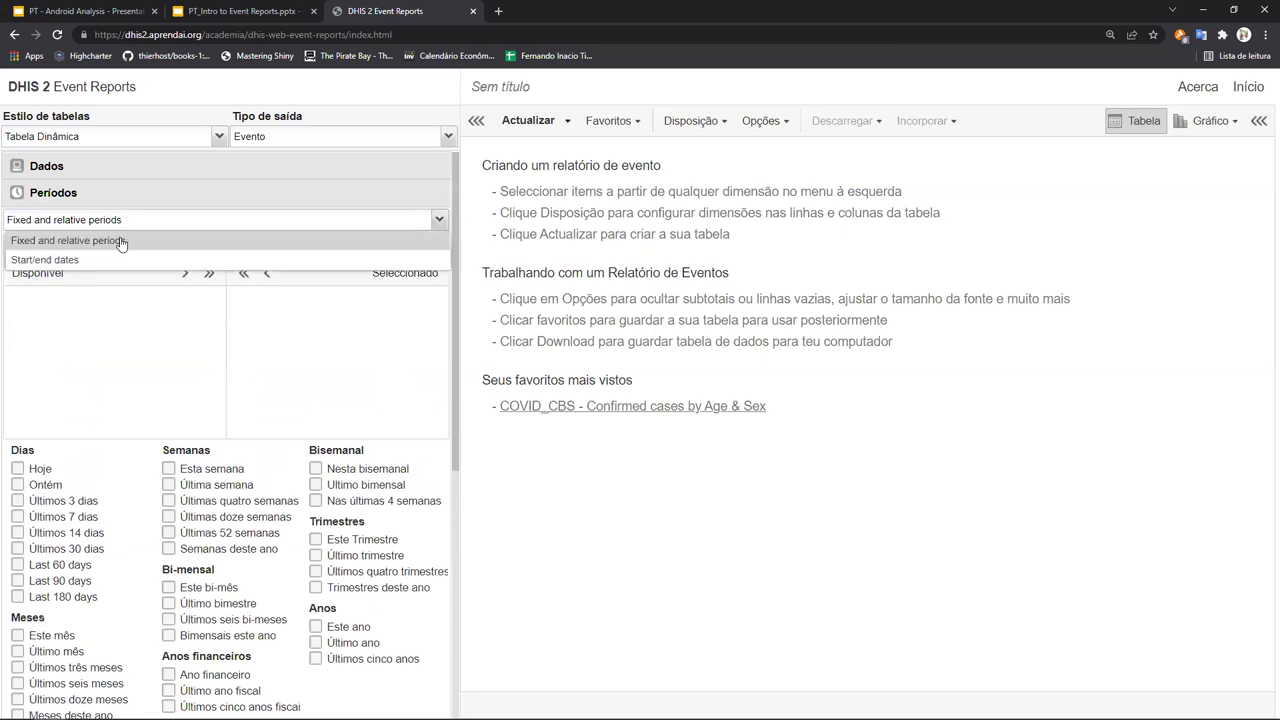
left_click(121, 242)
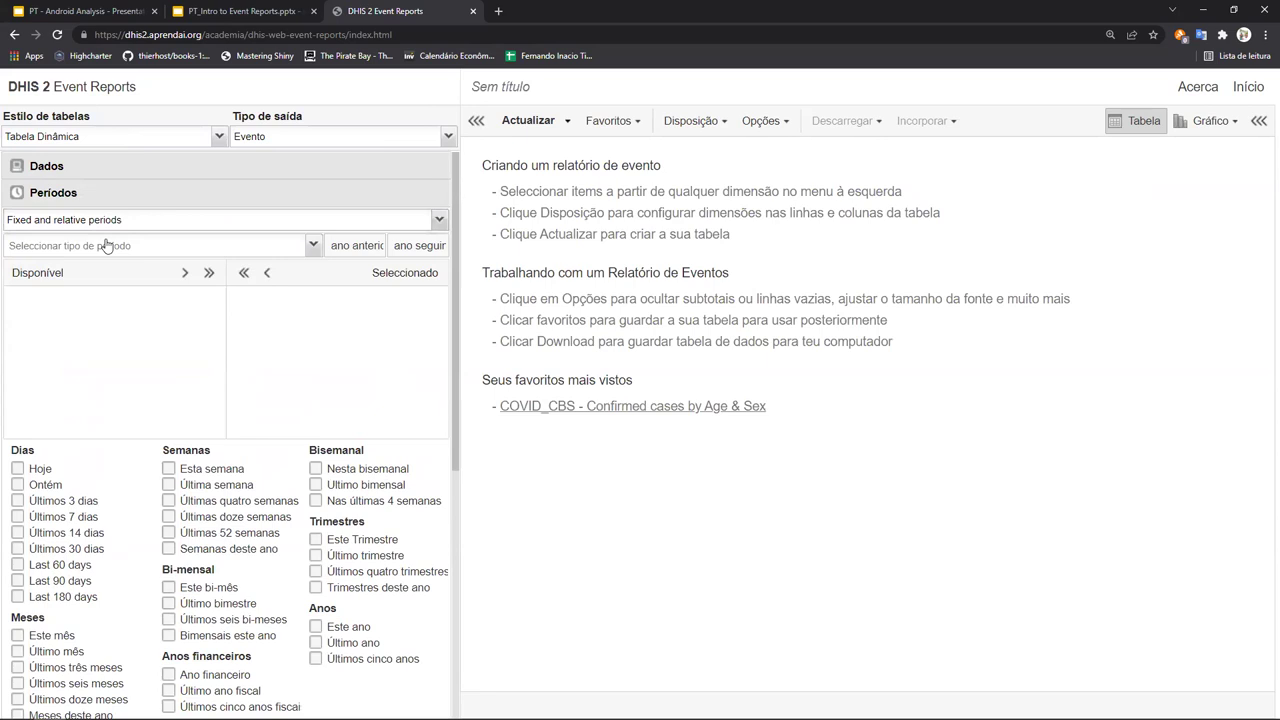
left_click(106, 246)
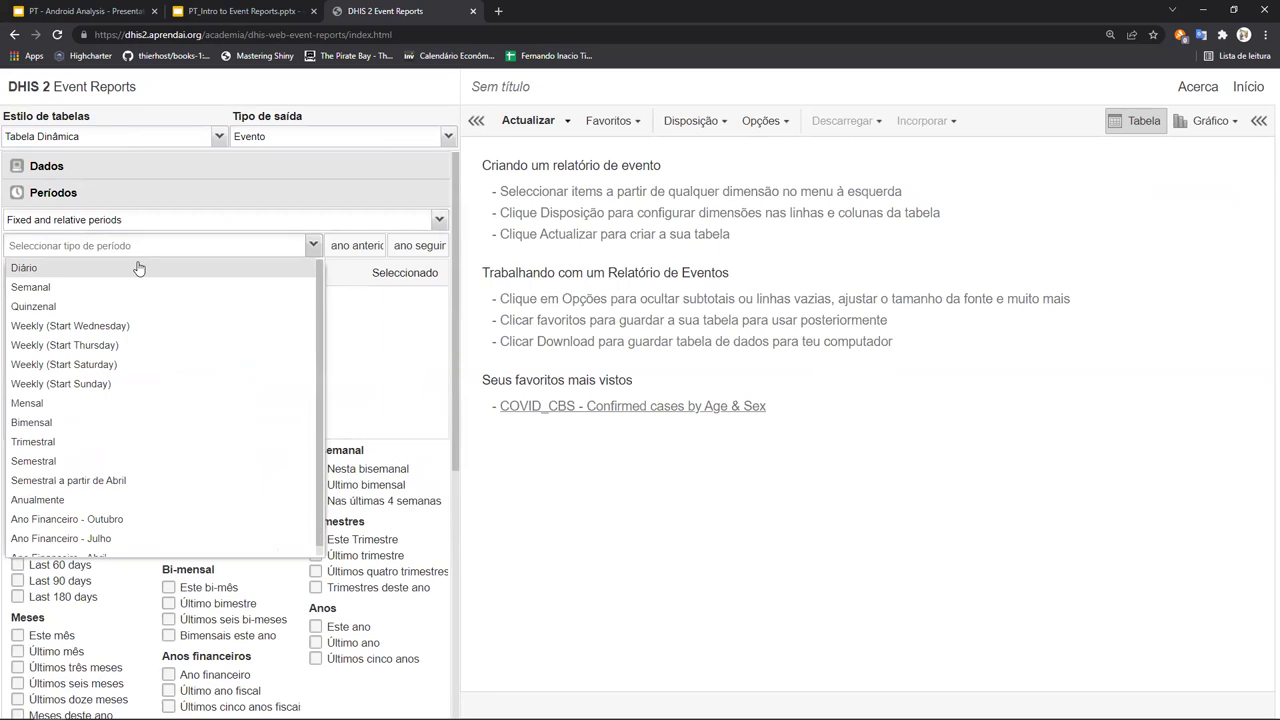
scroll(108, 378, "down", 1)
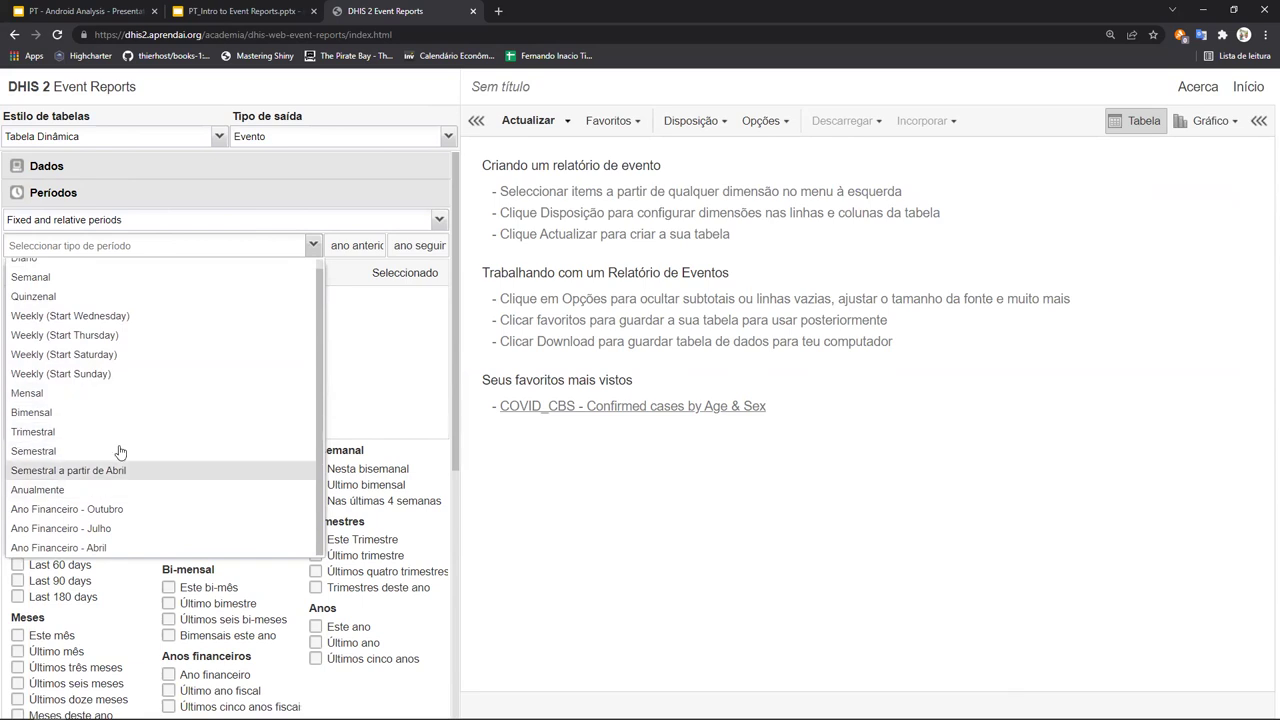
left_click(118, 489)
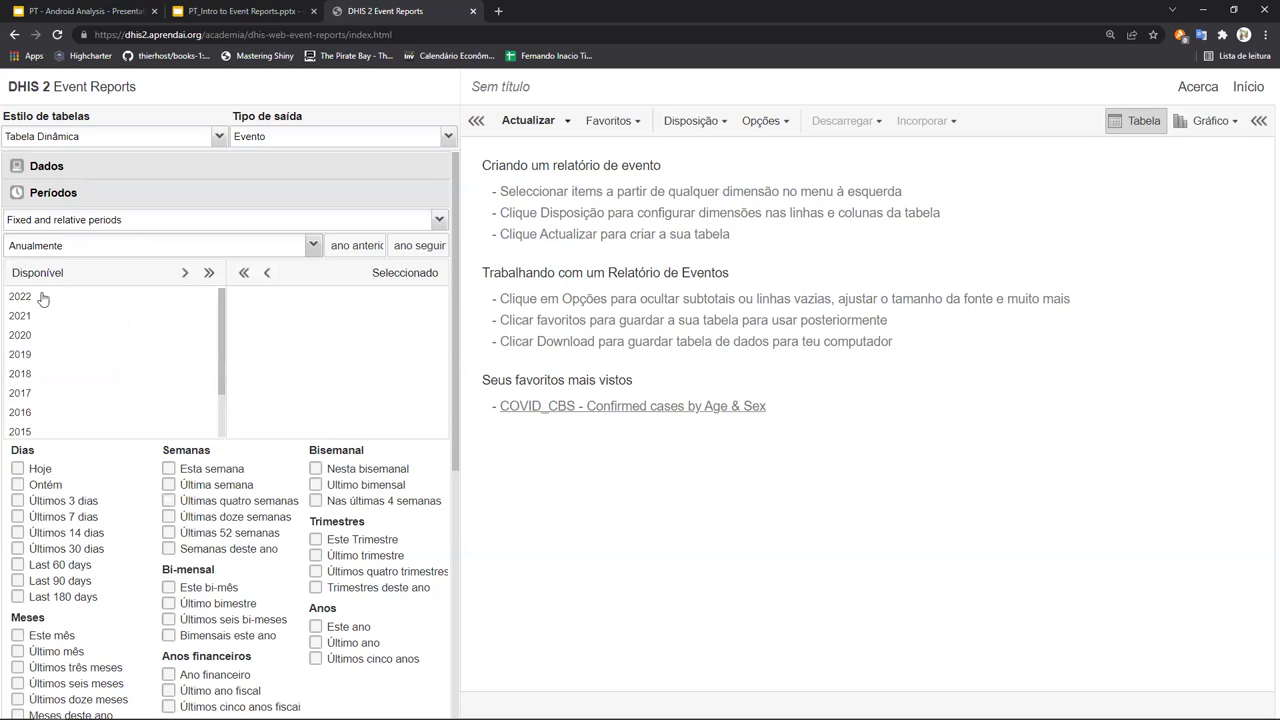
Look through the available yearly periods and page the list back to earlier years.
scroll(93, 342, "down", 1)
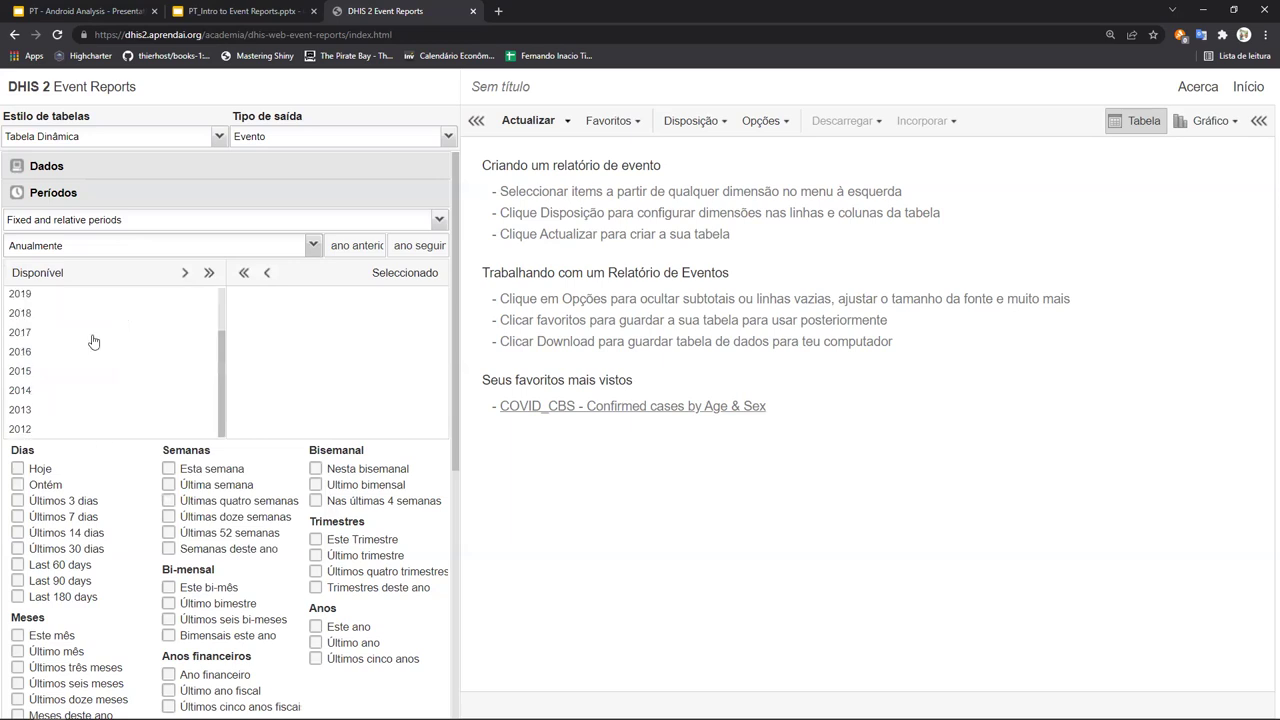
scroll(93, 342, "up", 1)
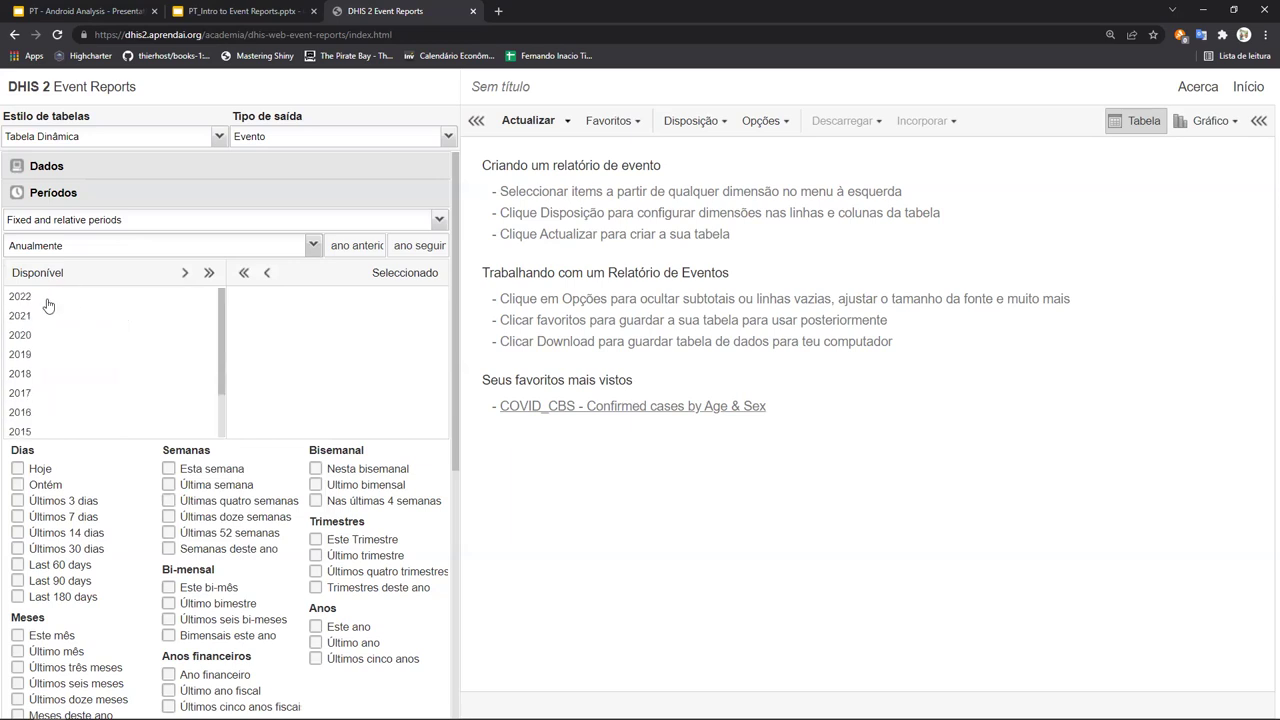
scroll(104, 333, "down", 1)
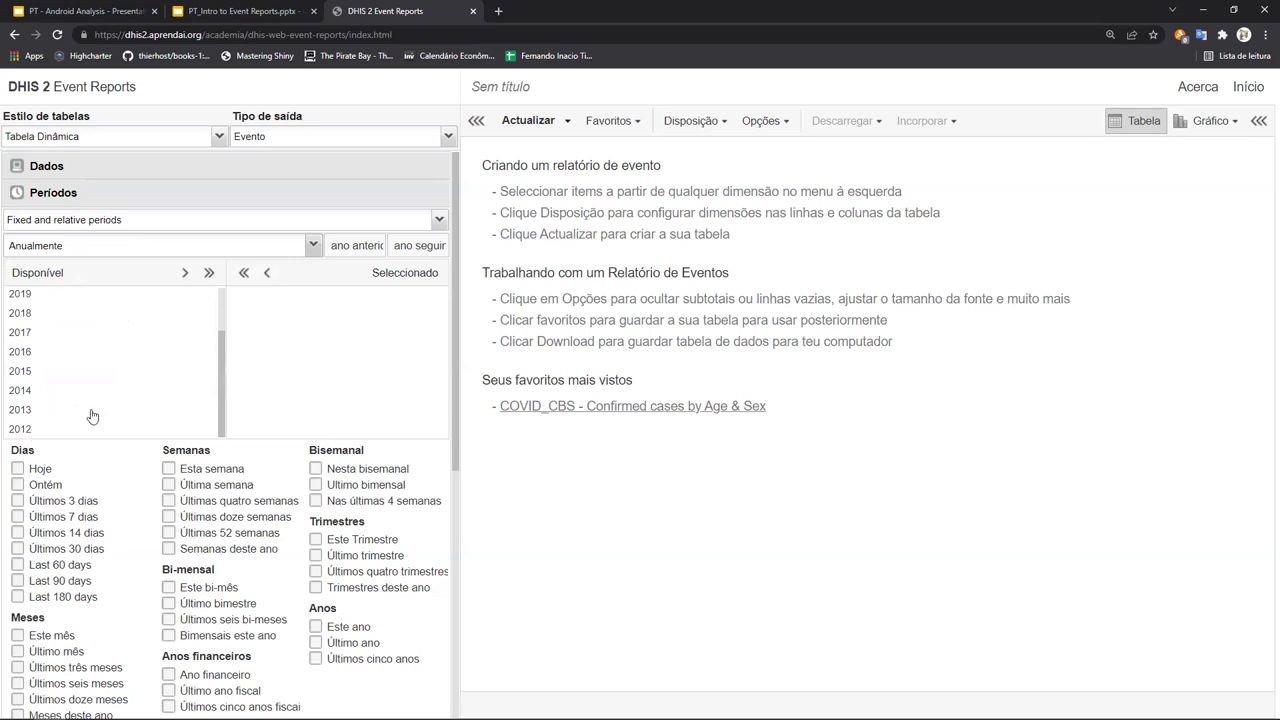
scroll(36, 418, "down", 1)
scroll(36, 420, "up", 1)
left_click(356, 246)
left_click(333, 248)
key("ctrl+plus")
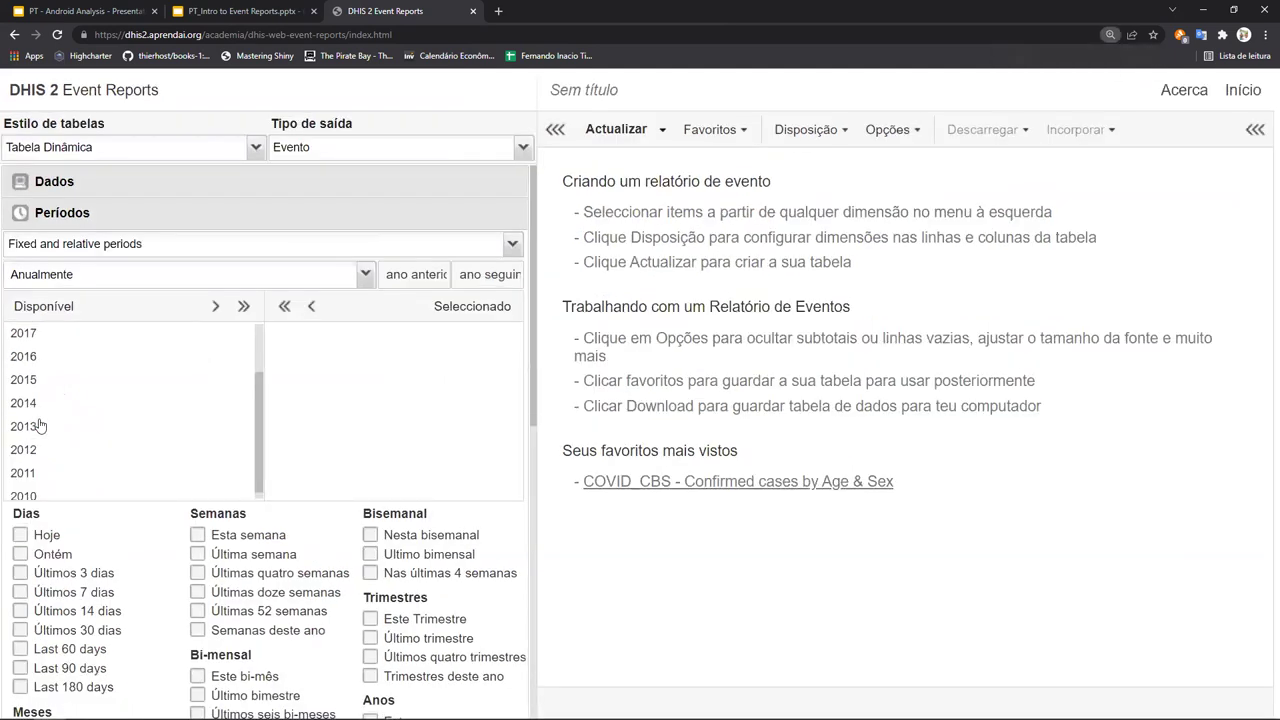
Examine the earlier years offered as fixed periods and the relative period options below them.
scroll(40, 426, "down", 5)
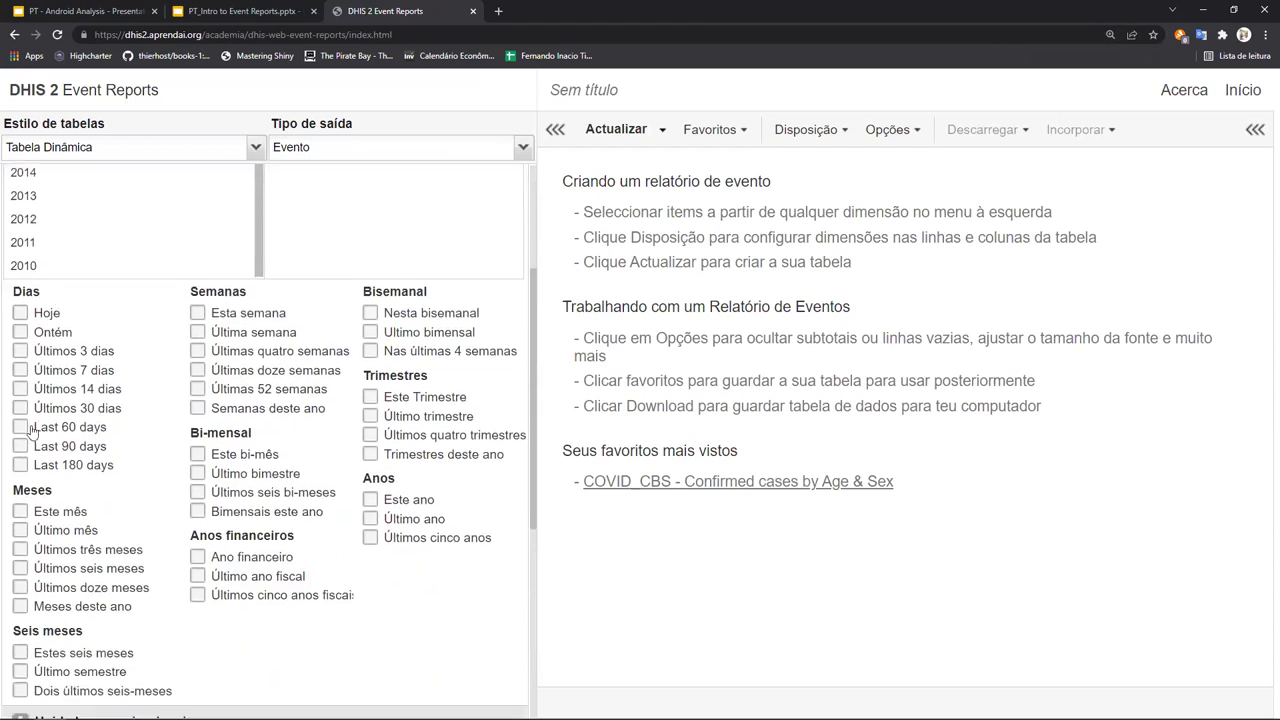
scroll(141, 331, "up", 3)
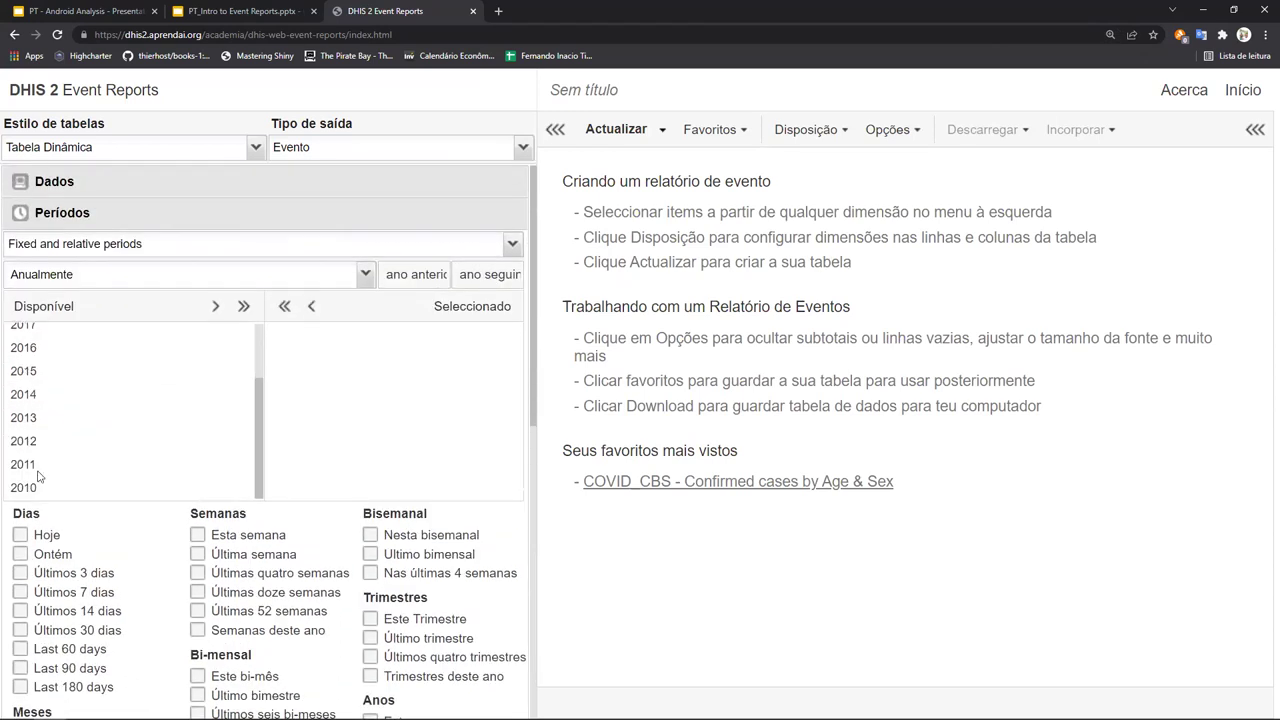
scroll(257, 400, "up", 2)
scroll(257, 380, "down", 2)
scroll(157, 476, "down", 1)
scroll(157, 476, "up", 1)
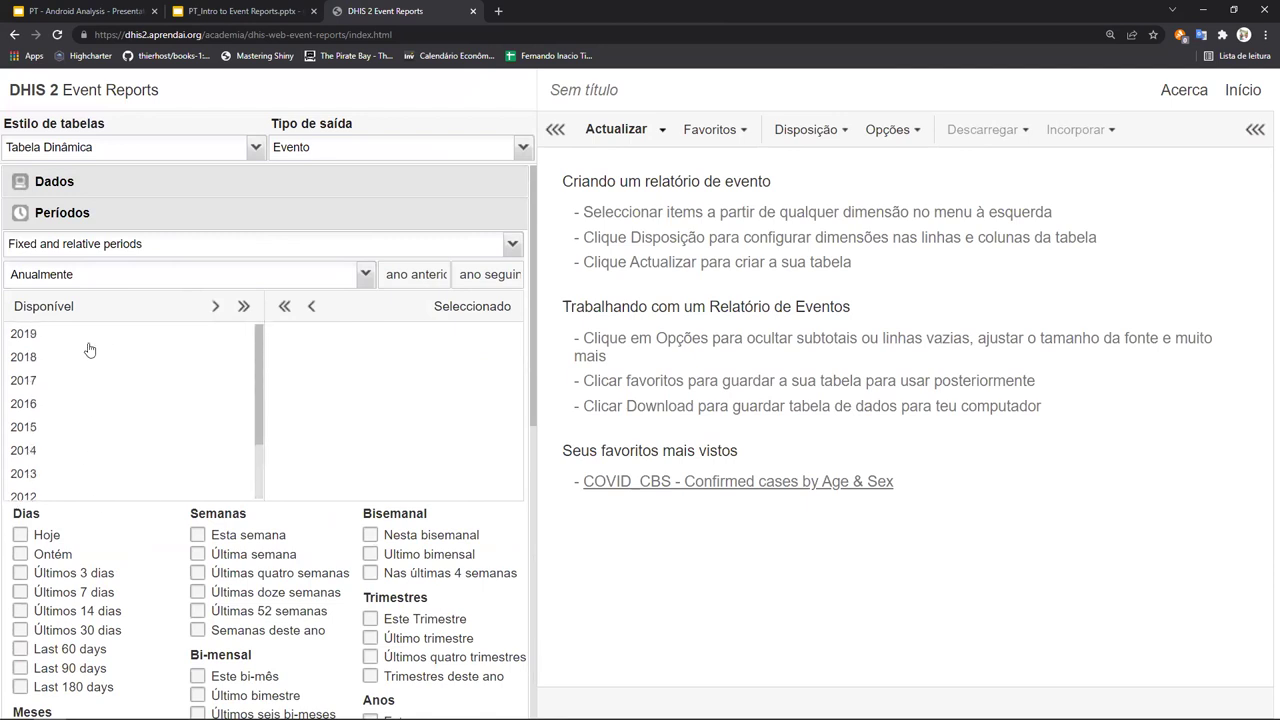
Page the list of available years forward to more recent years.
left_click(457, 278)
left_click(508, 277)
left_click(456, 281)
left_click(480, 277)
Set the fixed period type to Mensal and list the available months of 2021.
left_click(203, 277)
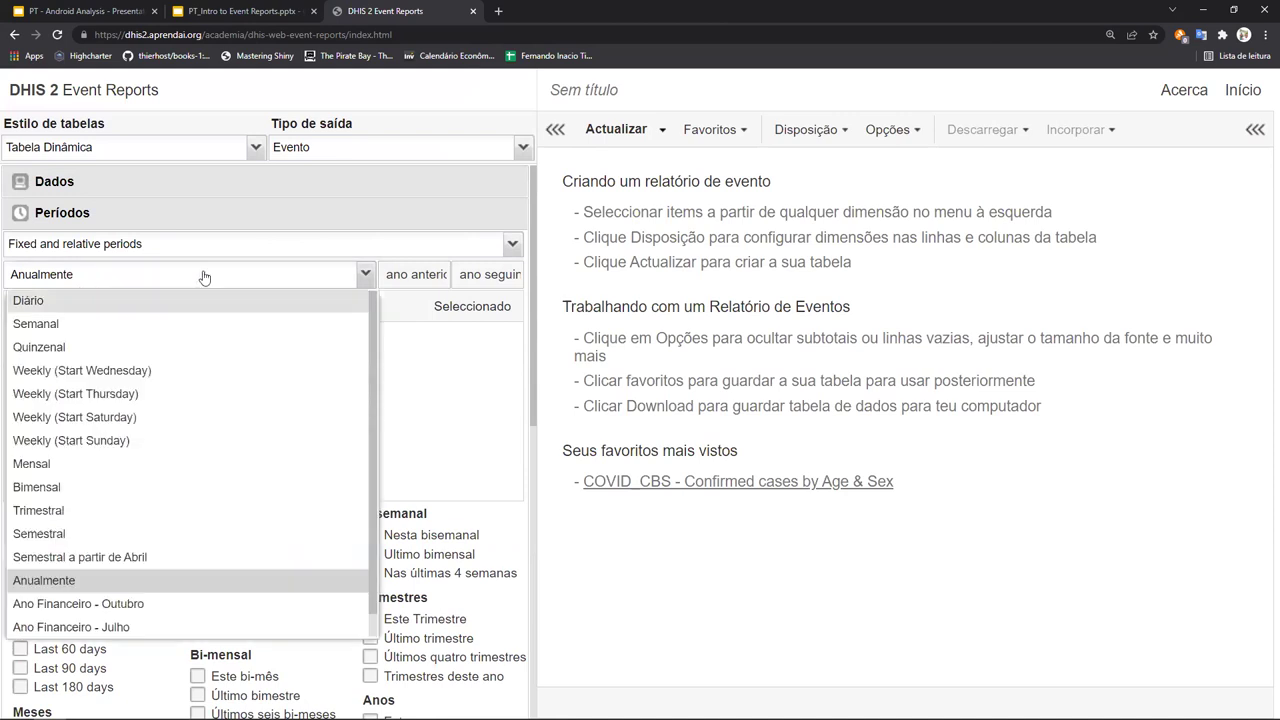
left_click(75, 466)
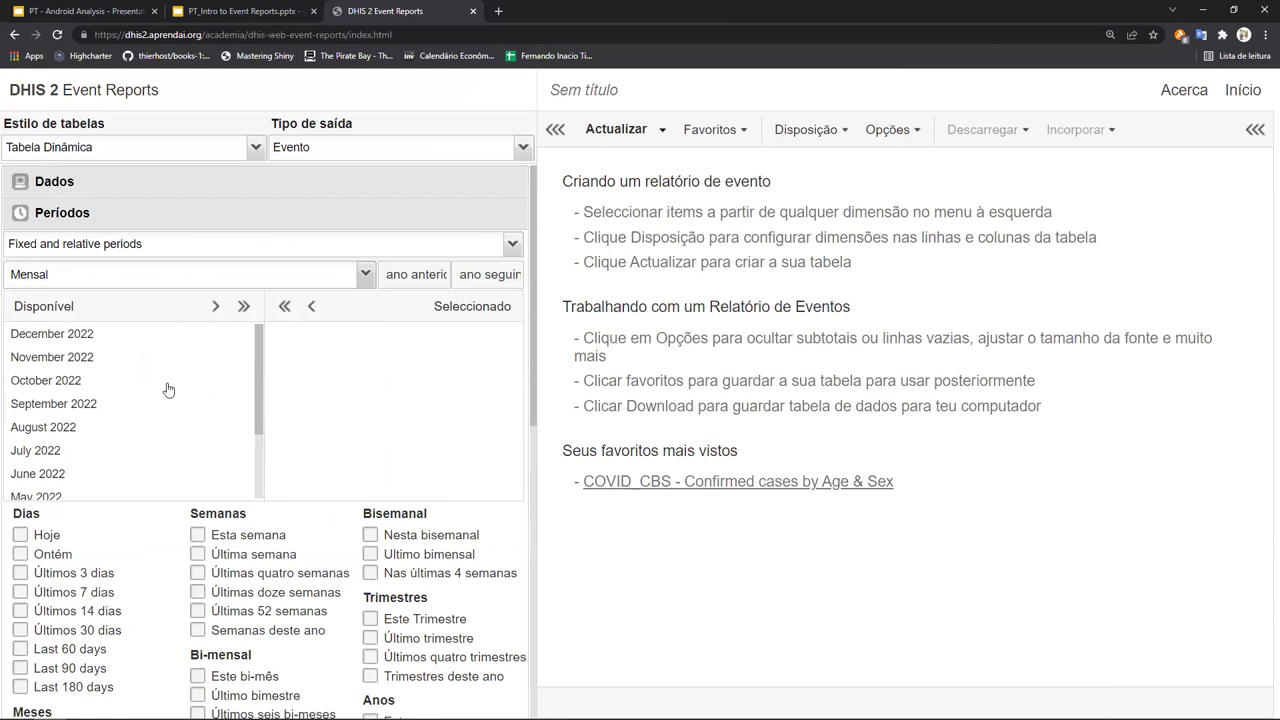
left_click(406, 277)
Add November 2021 and December 2021 in turn to the selected periods, removing each one again.
double_click(86, 357)
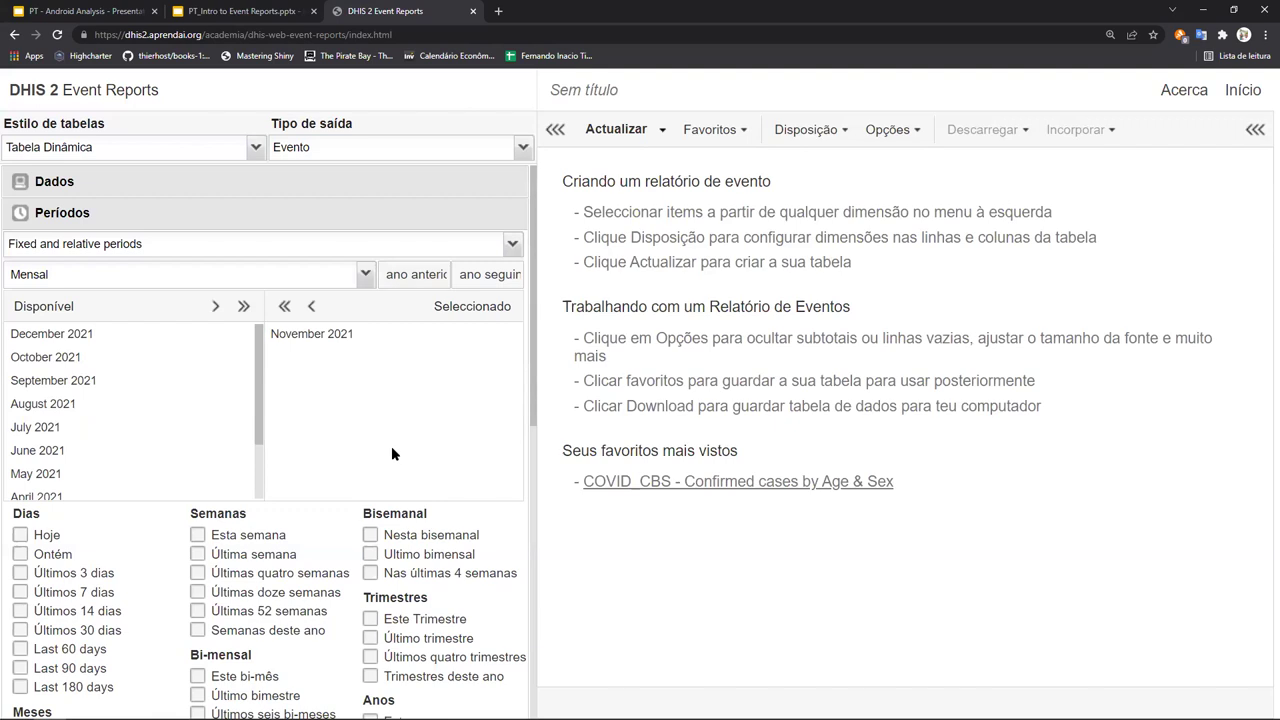
double_click(304, 344)
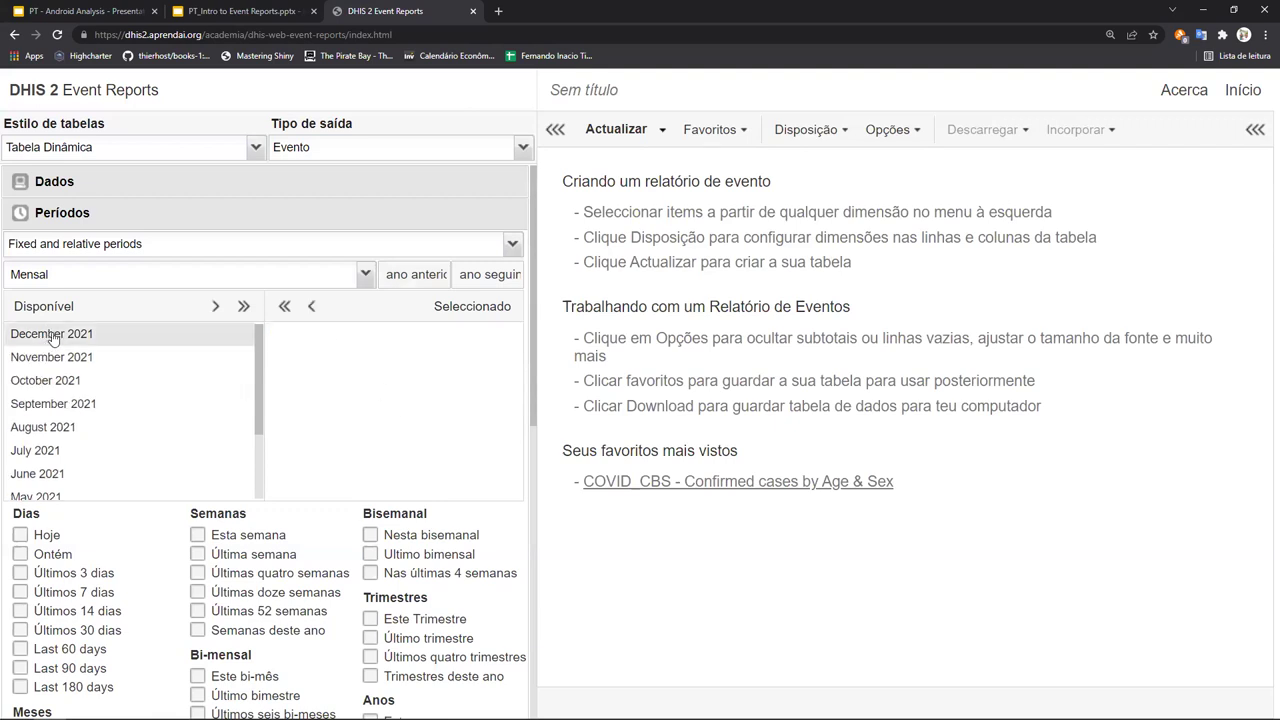
left_click(216, 307)
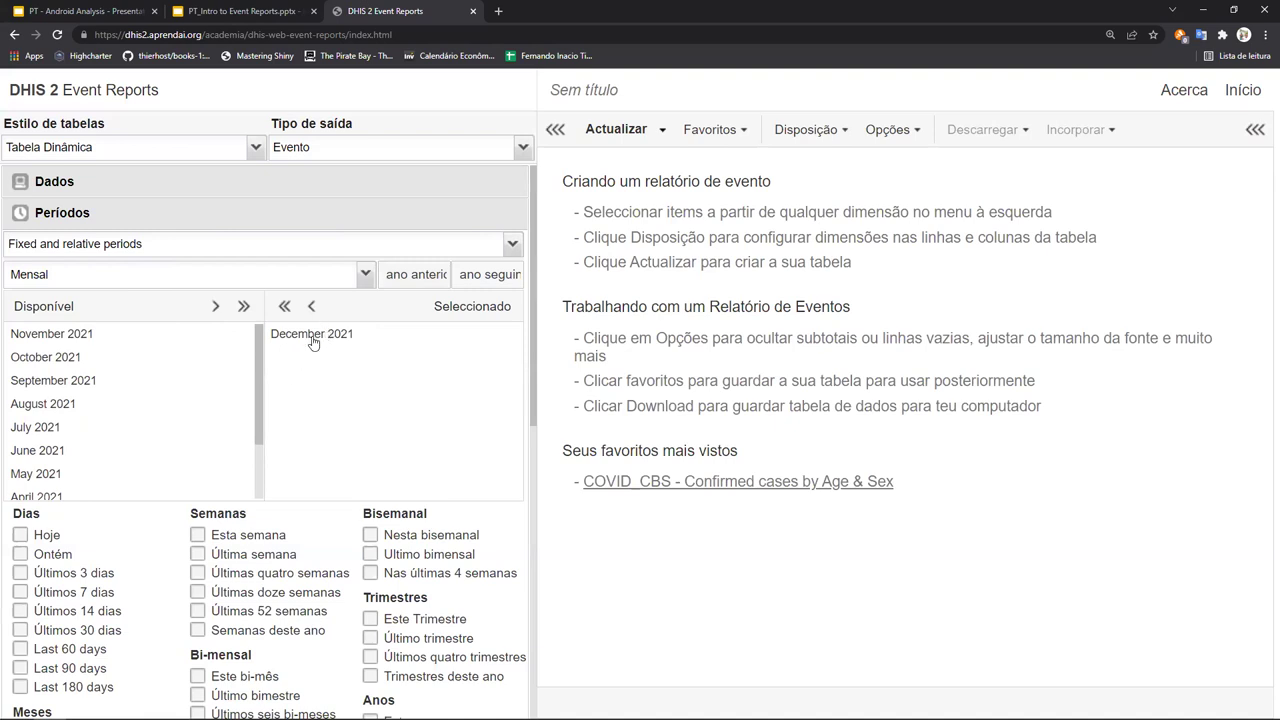
double_click(313, 342)
Examine the relative period options for days, weeks, months, bimonths, quarters, half-years, years and financial years.
scroll(425, 352, "down", 1)
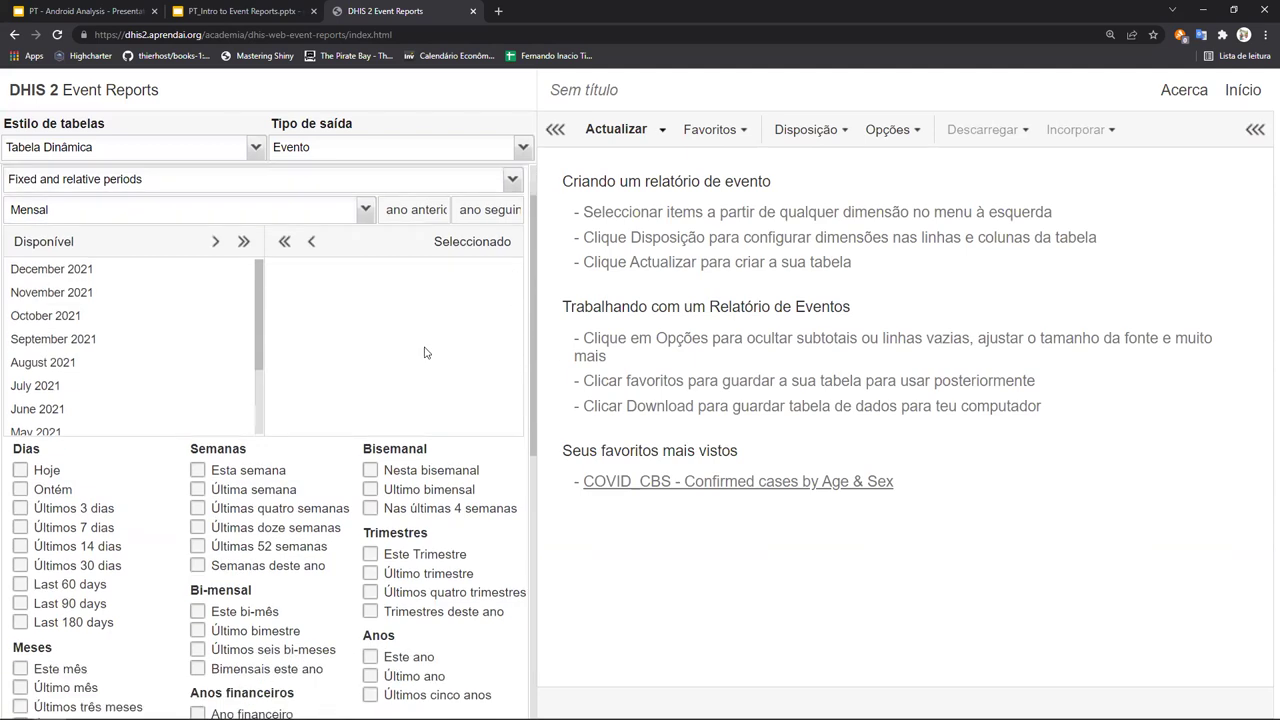
scroll(405, 385, "down", 2)
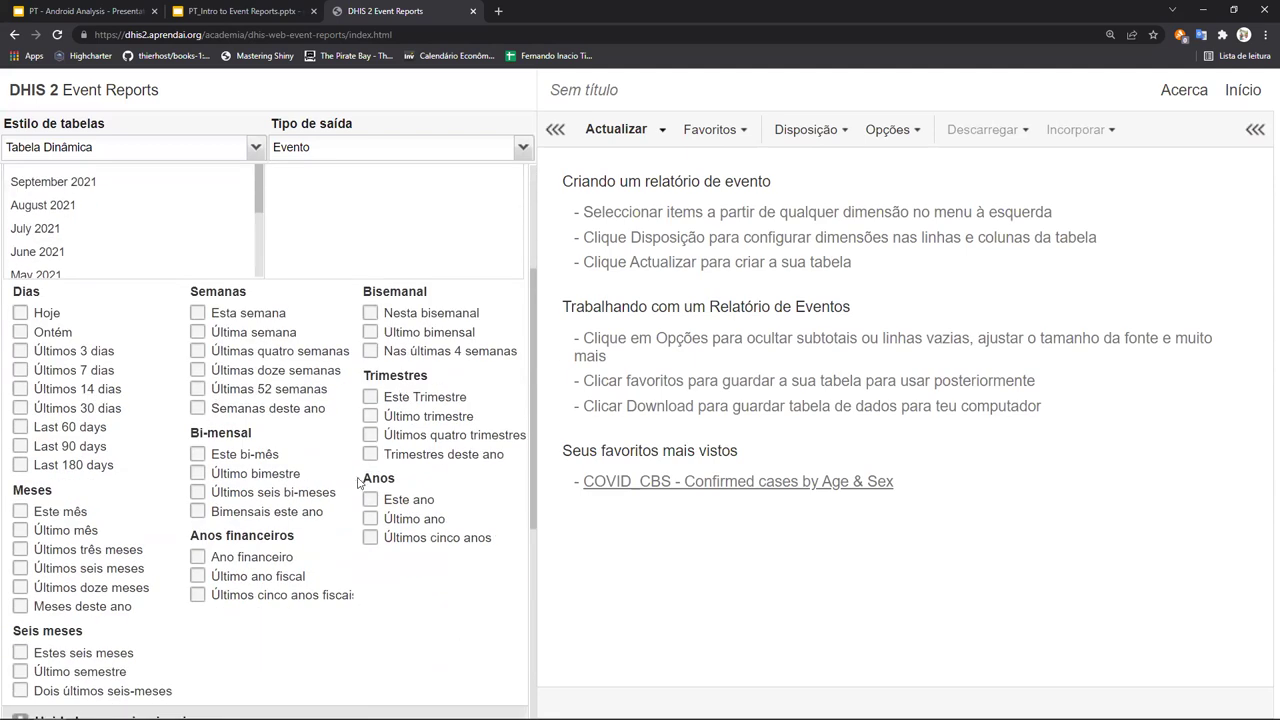
scroll(358, 483, "down", 1)
scroll(360, 440, "up", 4)
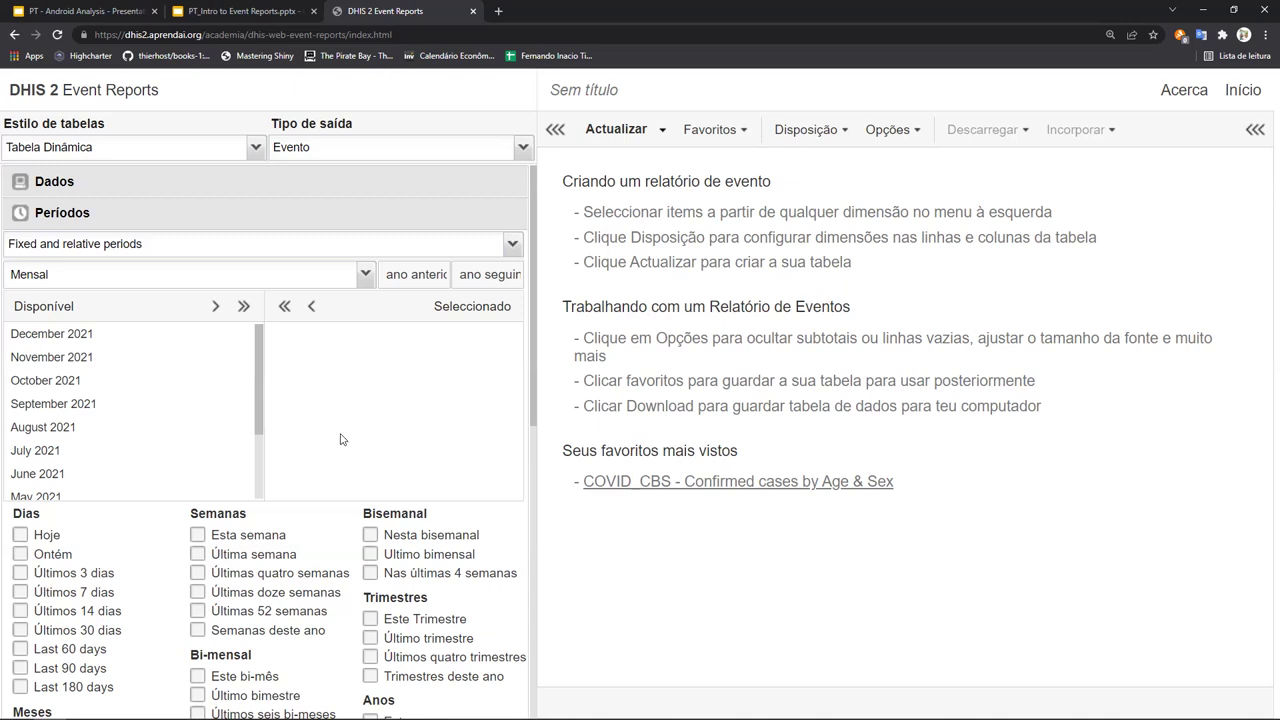
scroll(340, 439, "down", 1)
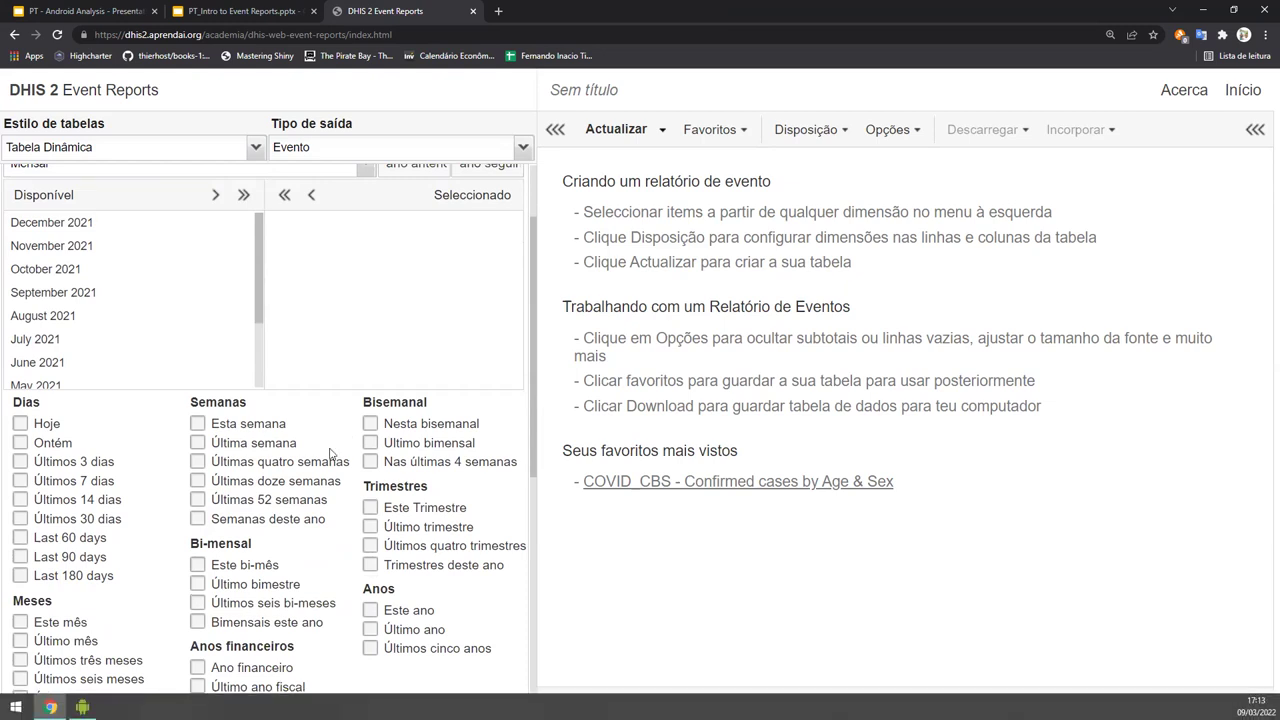
scroll(360, 432, "down", 3)
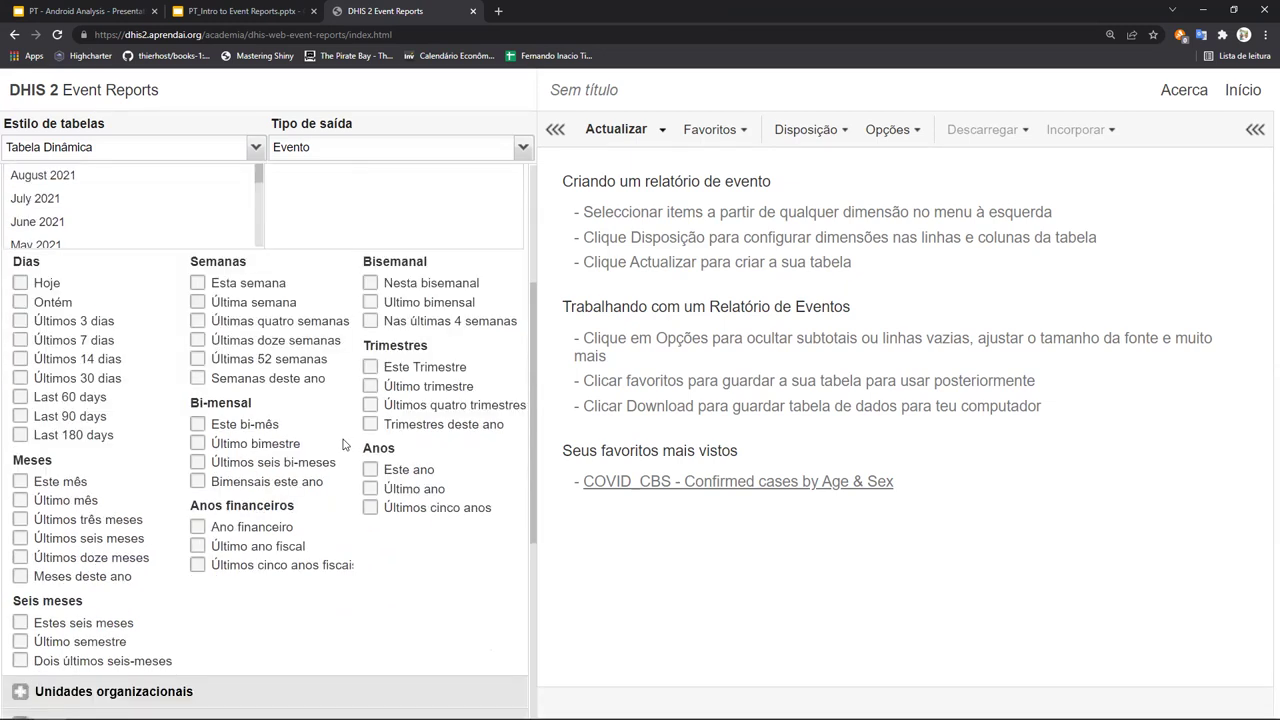
scroll(367, 430, "up", 1)
scroll(369, 429, "up", 1)
scroll(365, 432, "up", 2)
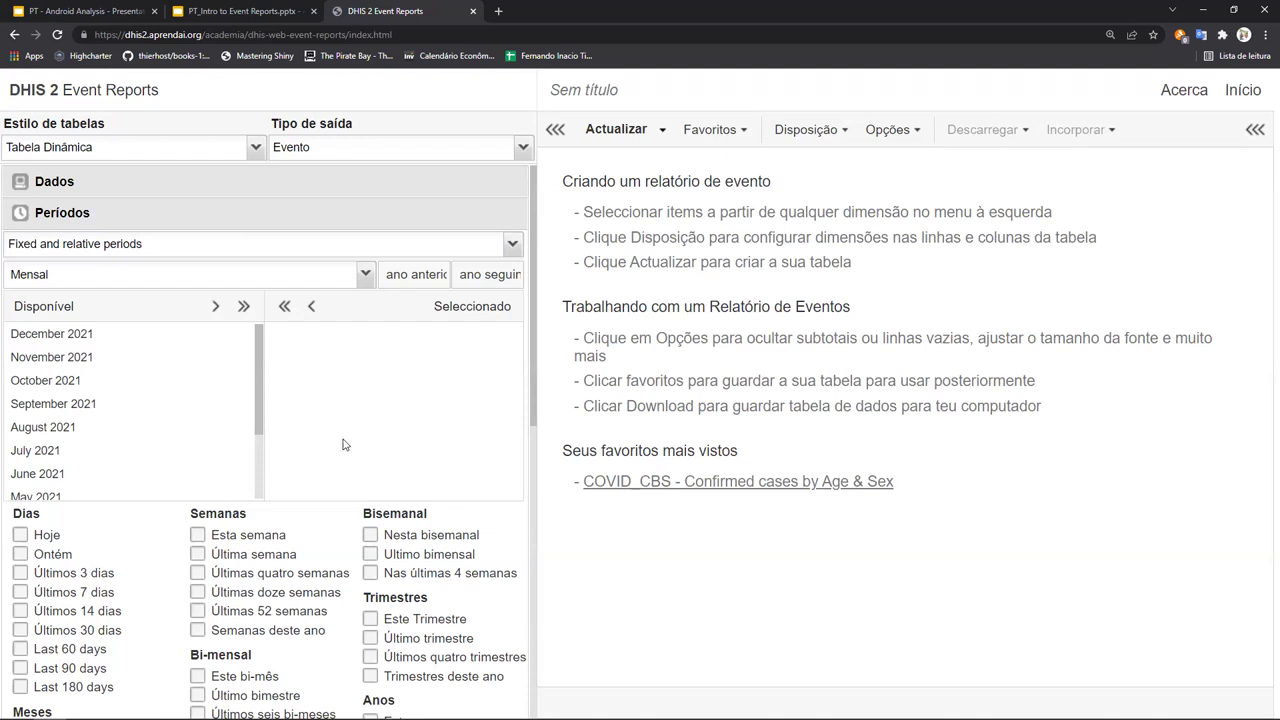
Open the Unidades organizacionais section and review the provinces listed under Lao PDR.
scroll(343, 444, "down", 3)
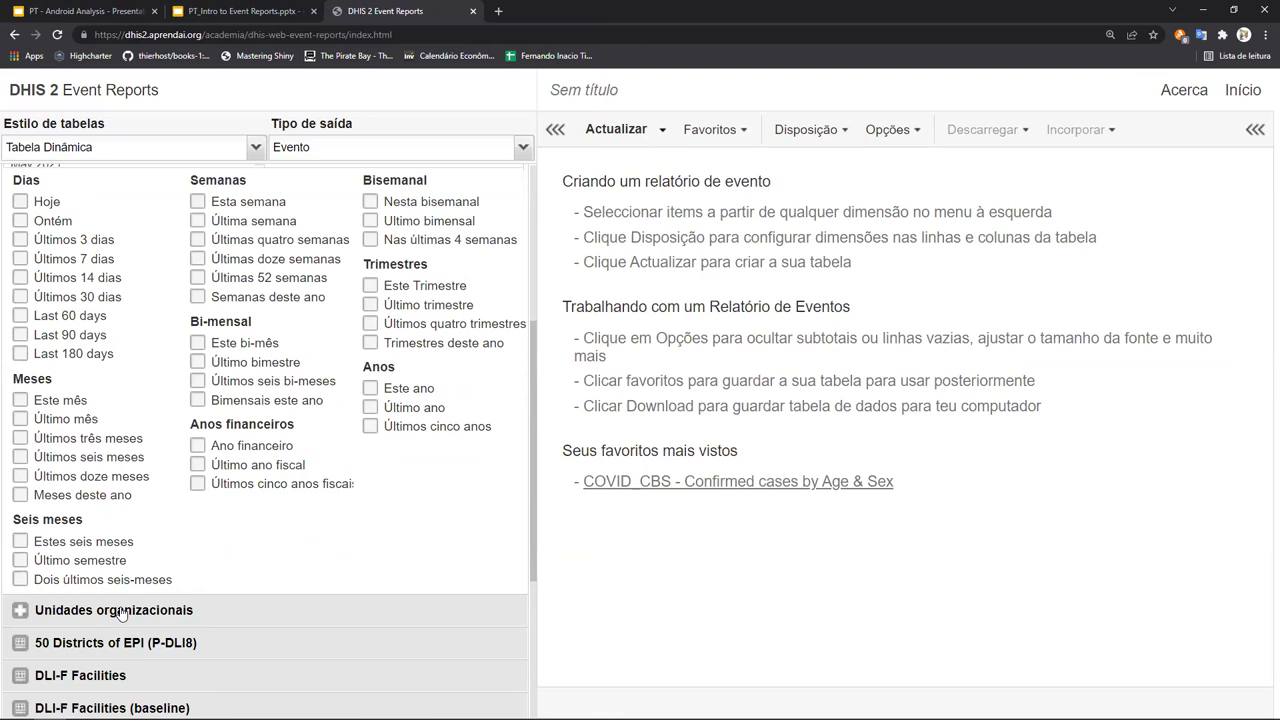
left_click(120, 612)
scroll(337, 266, "down", 5)
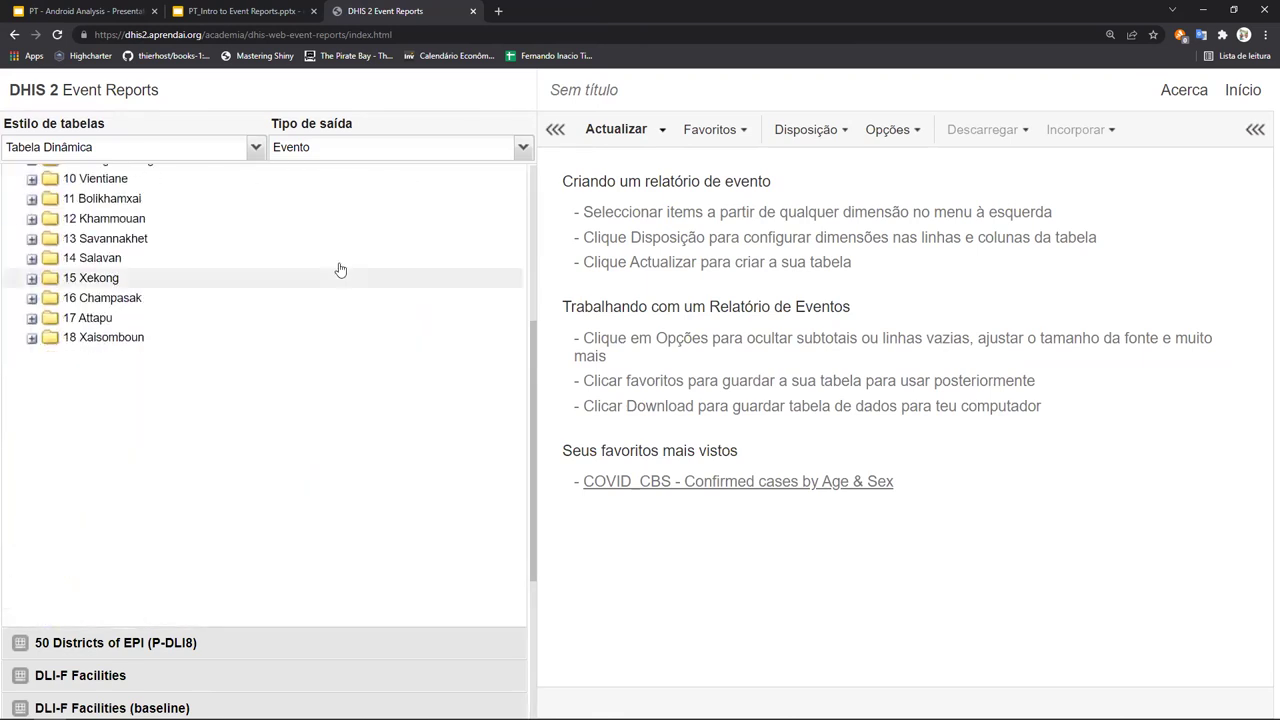
scroll(329, 314, "up", 3)
scroll(337, 335, "up", 2)
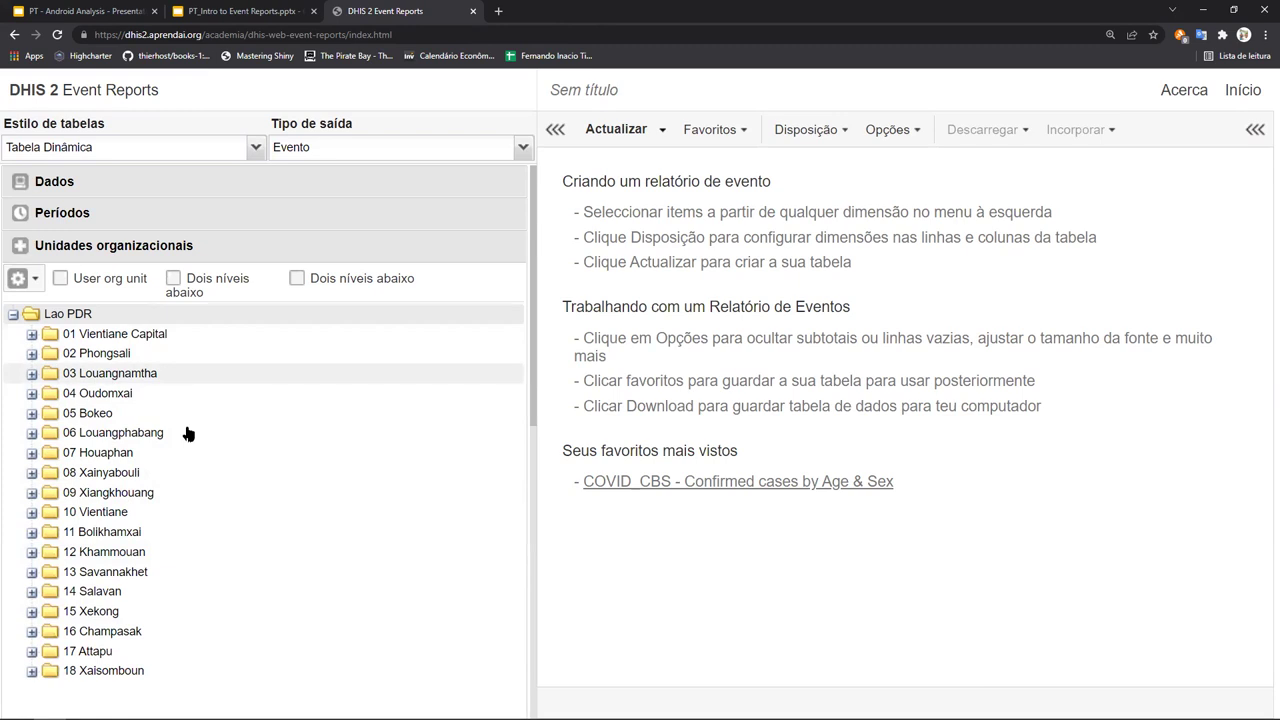
Select the province 14 Salavan in the organisation unit tree.
scroll(118, 372, "down", 2)
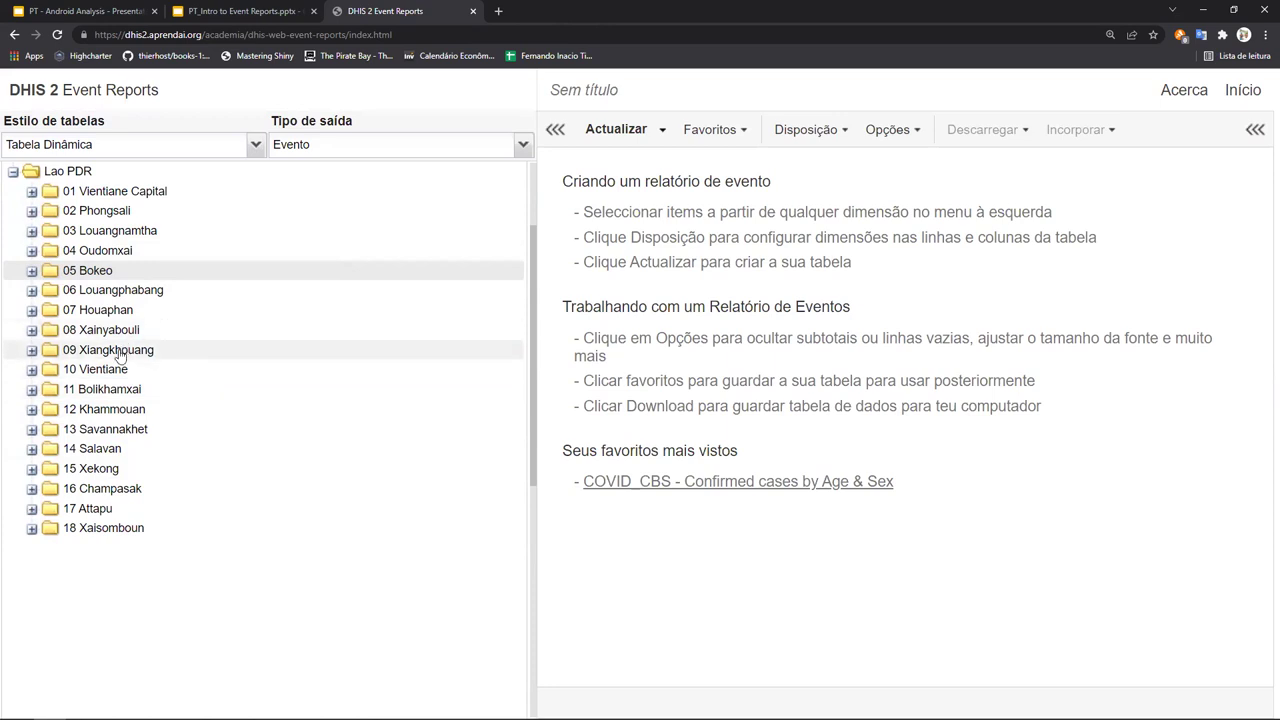
left_click(113, 452)
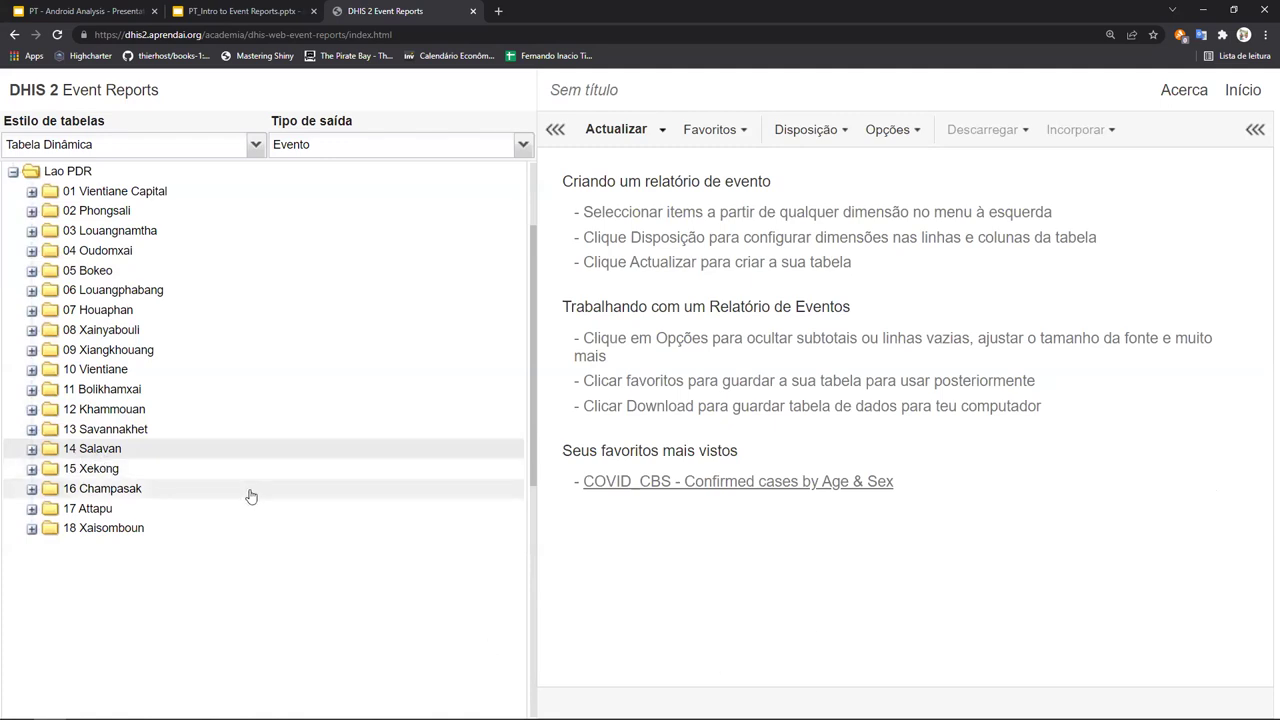
scroll(249, 495, "up", 3)
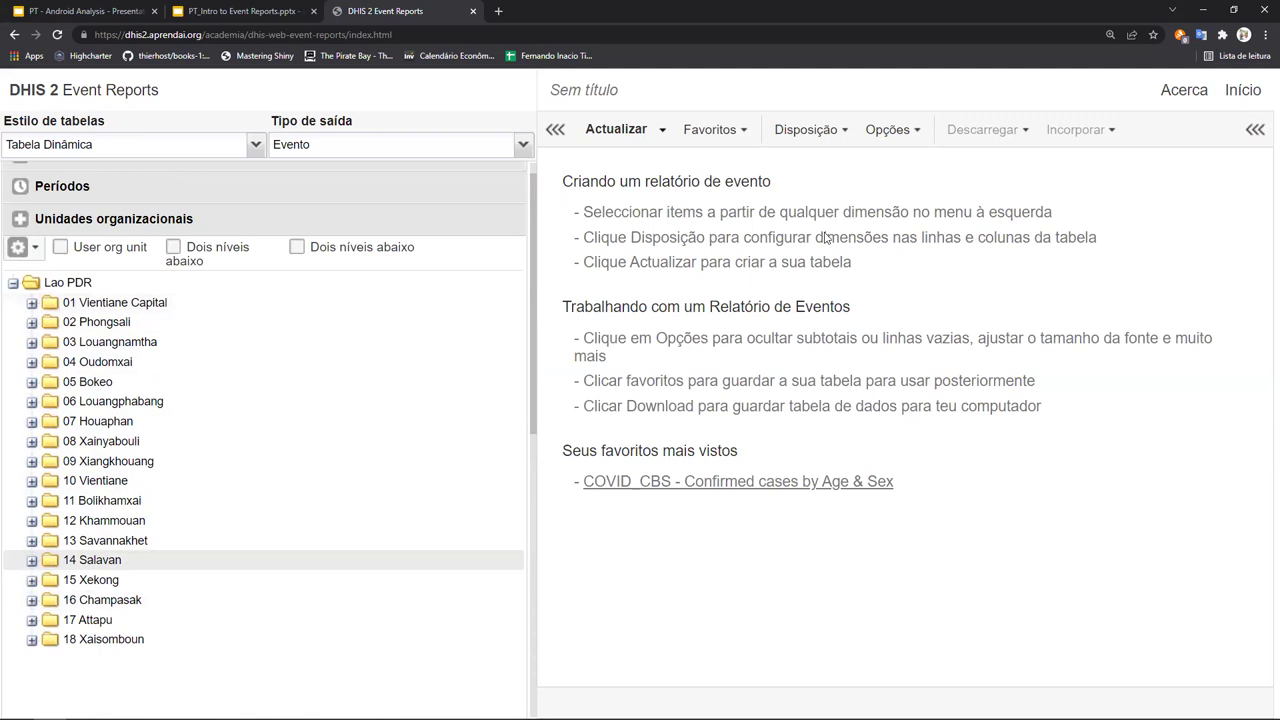
Enlarge the page and expand 01 Vientiane Capital and 0001 CH Mahosot to view their lower-level units.
key("ctrl+plus")
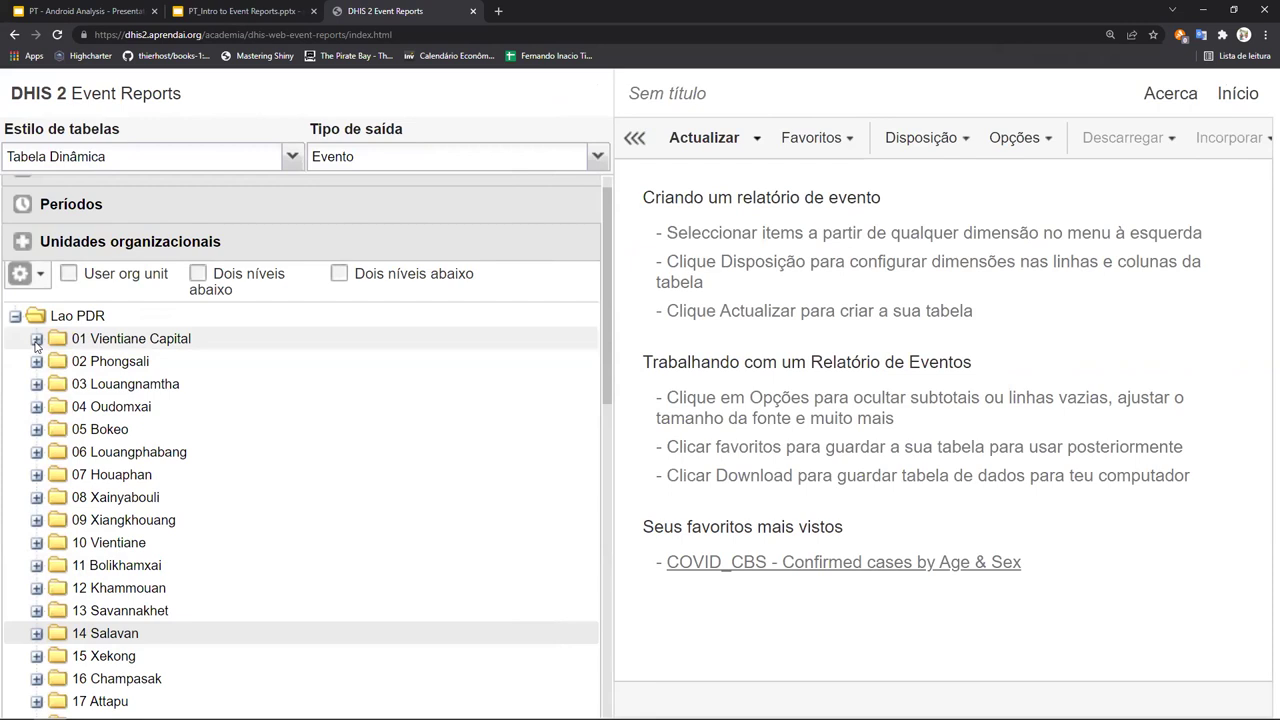
key("ctrl+plus")
key("ctrl+plus")
key("ctrl+plus")
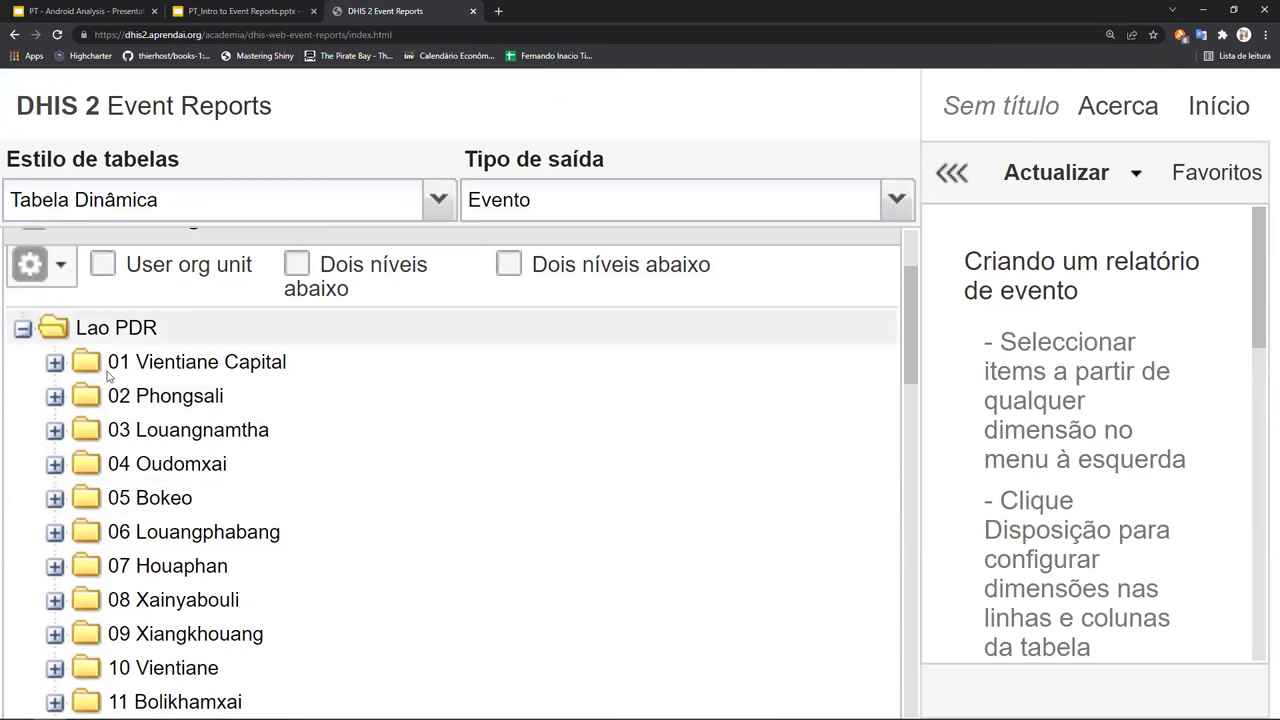
left_click(55, 365)
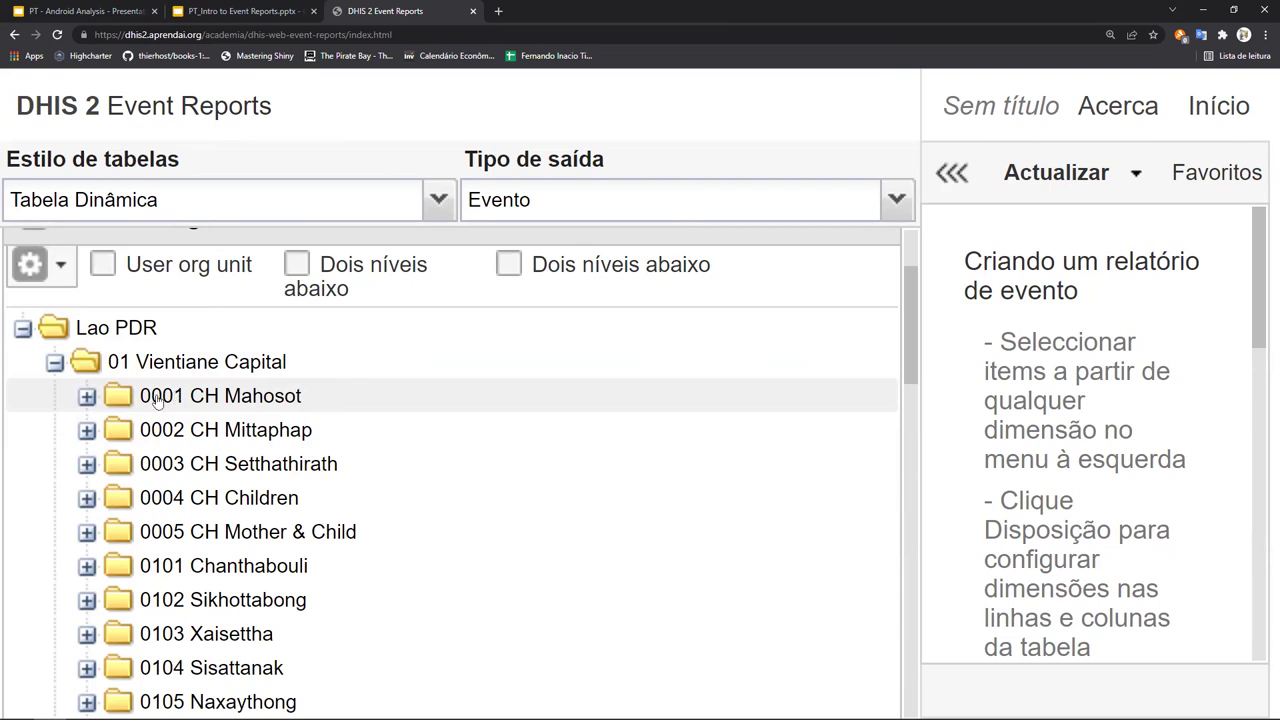
left_click(92, 398)
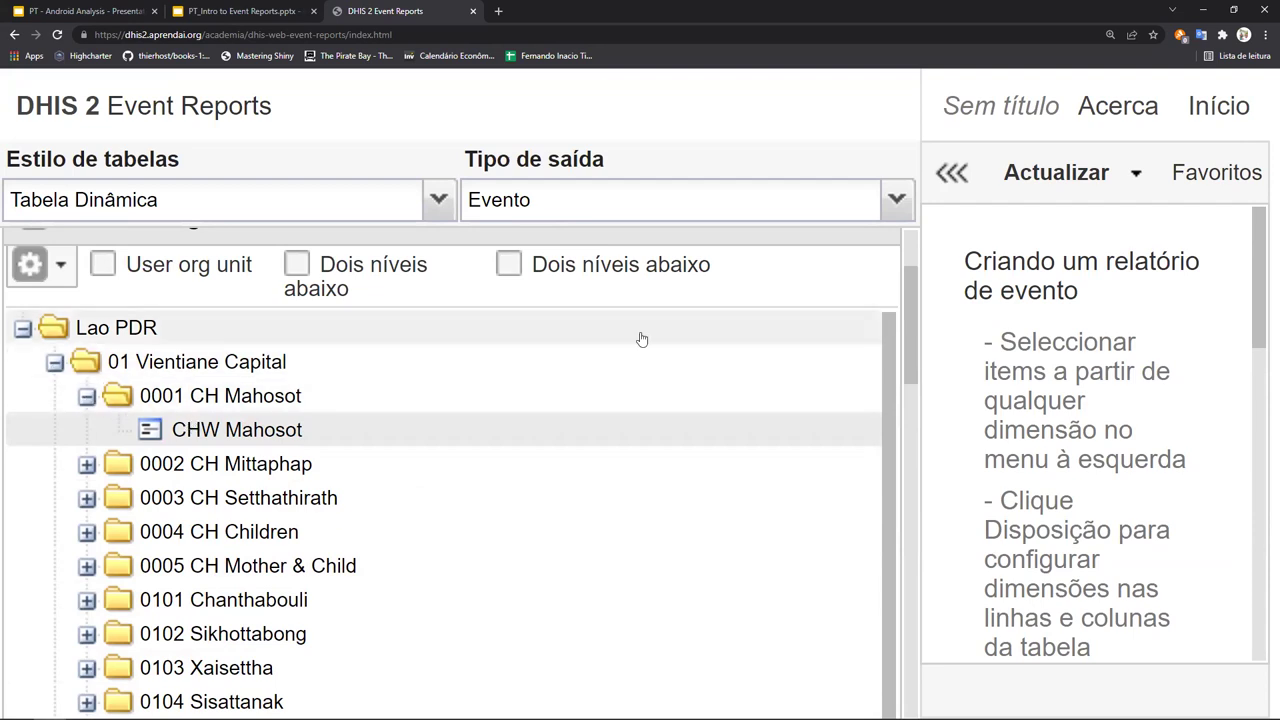
Reduce the page magnification and collapse 0001 CH Mahosot and 01 Vientiane Capital in the organisation unit tree.
key("ctrl+minus")
key("ctrl+minus")
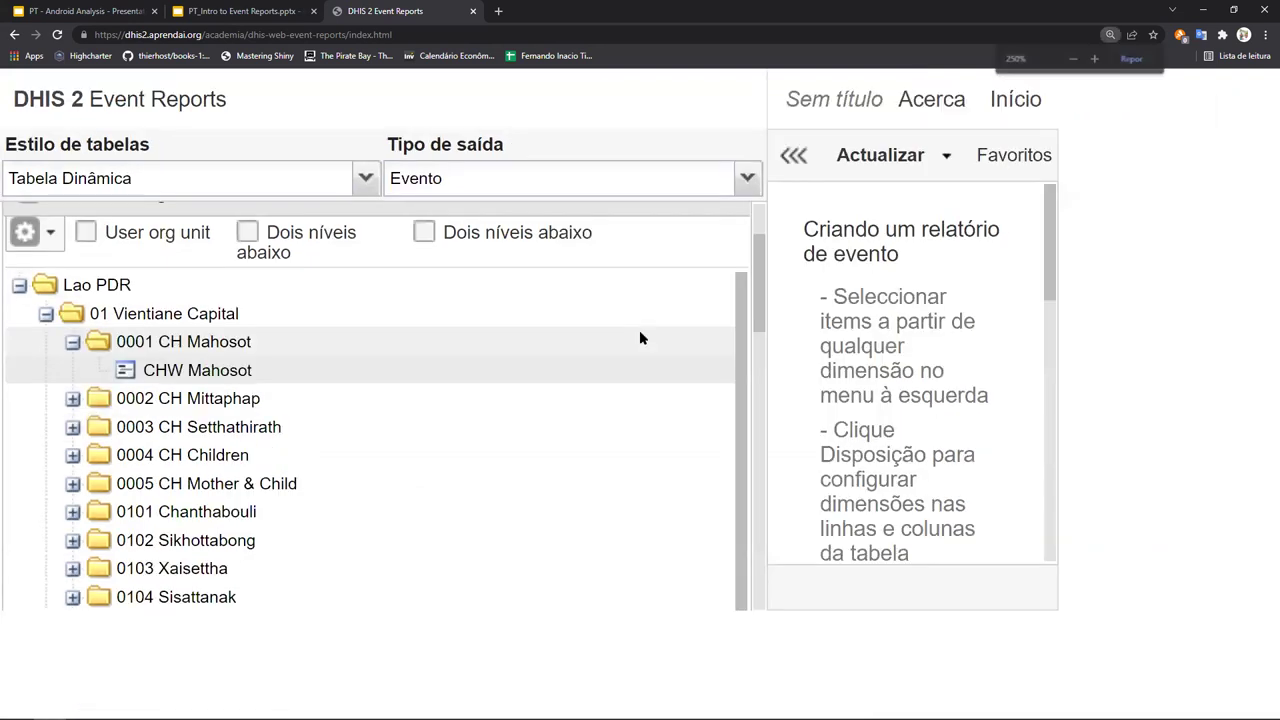
key("ctrl+minus")
key("ctrl+minus")
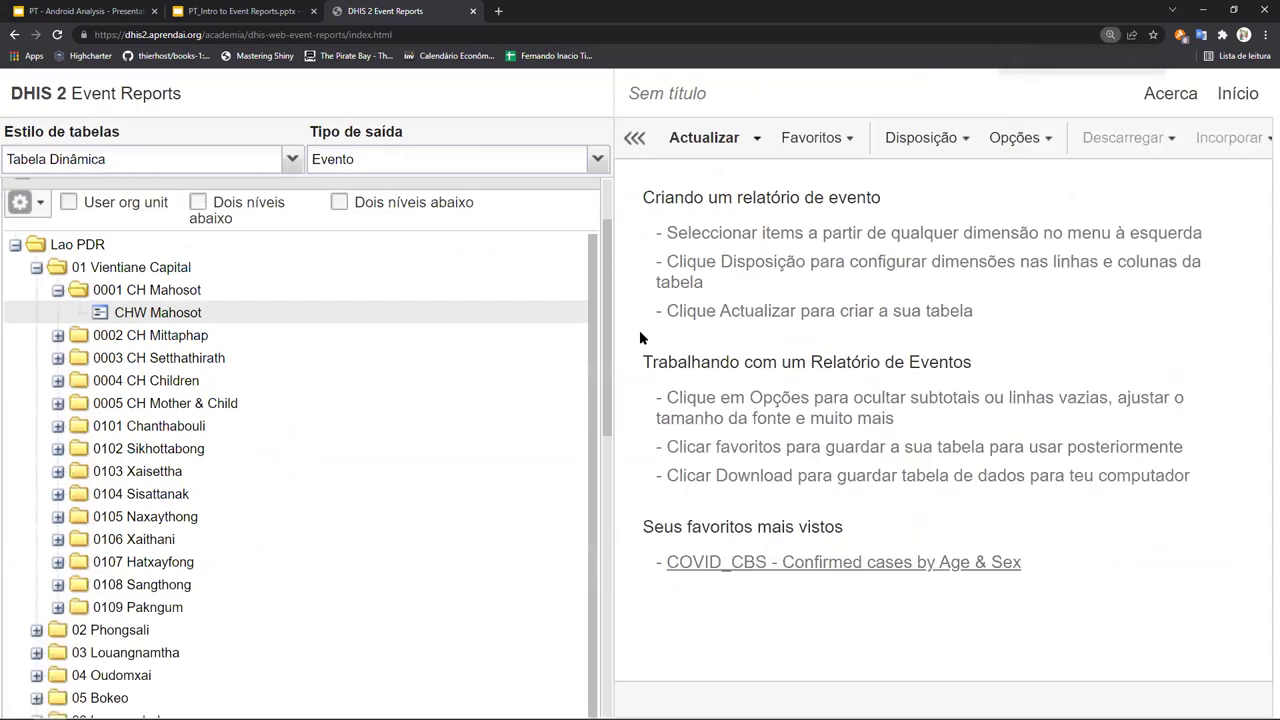
left_click(50, 260)
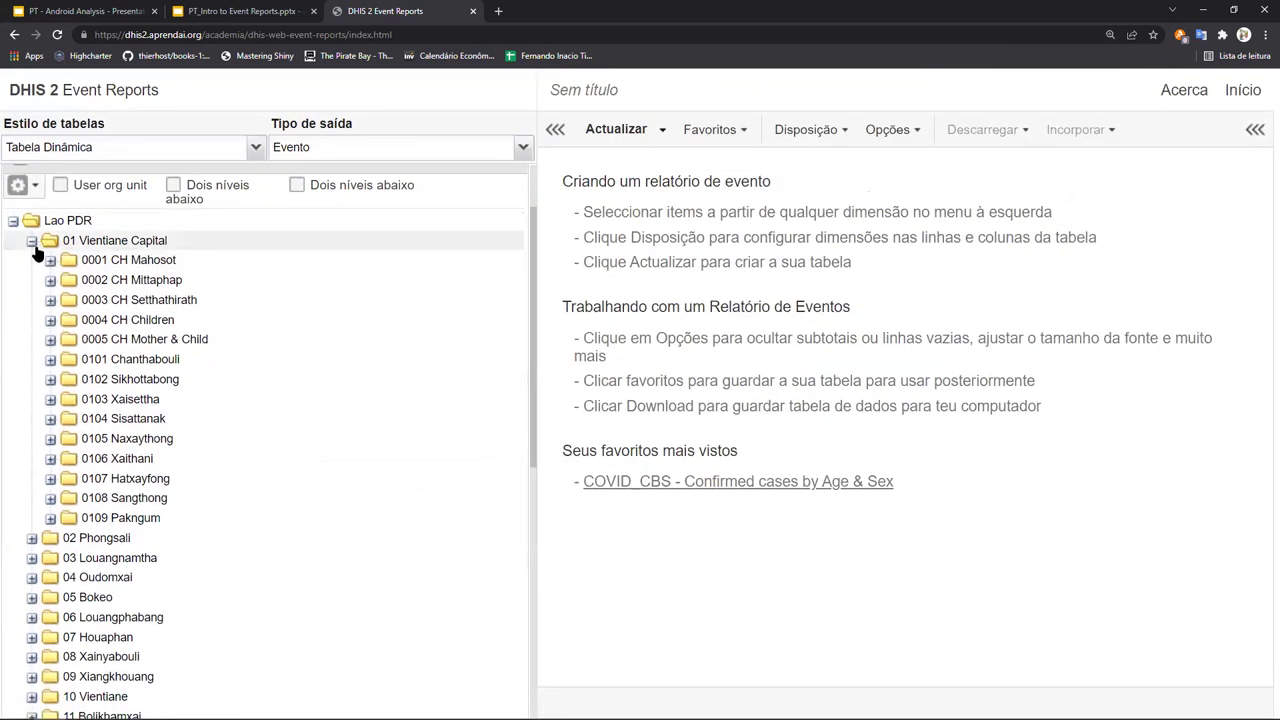
left_click(32, 244)
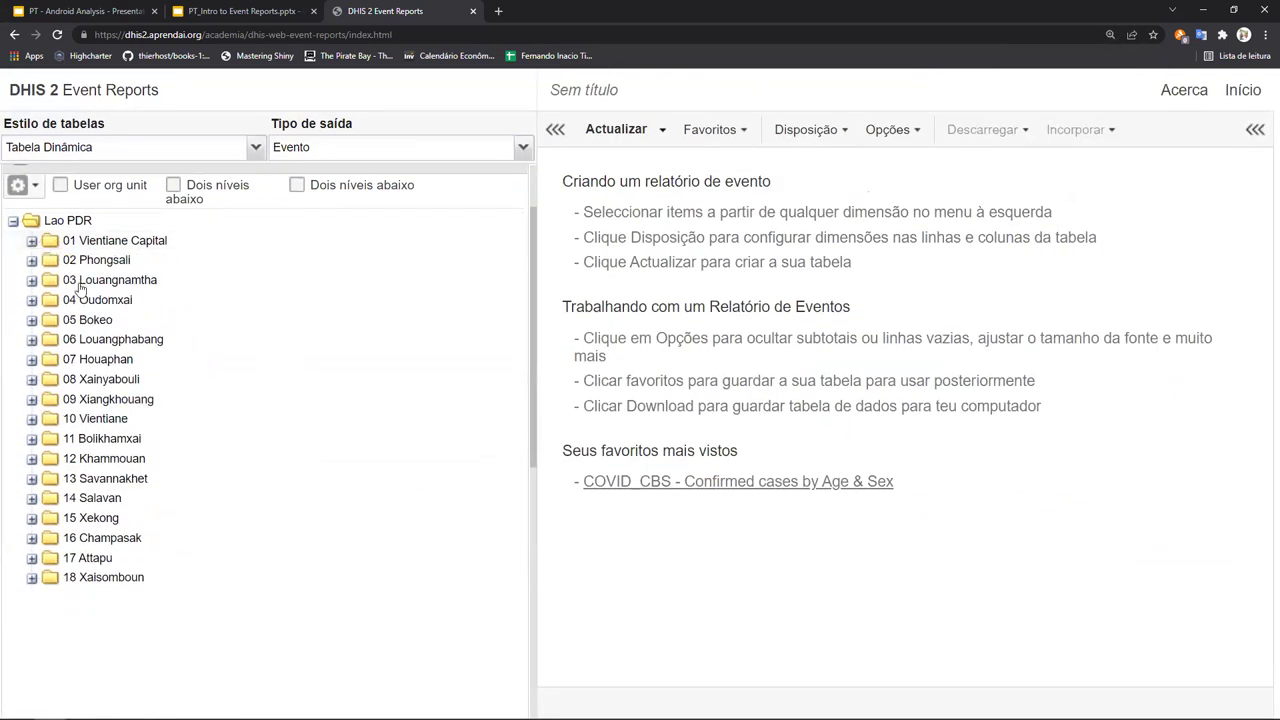
Enable the User org unit option for the organisation units, and disable it again.
scroll(90, 285, "up", 2)
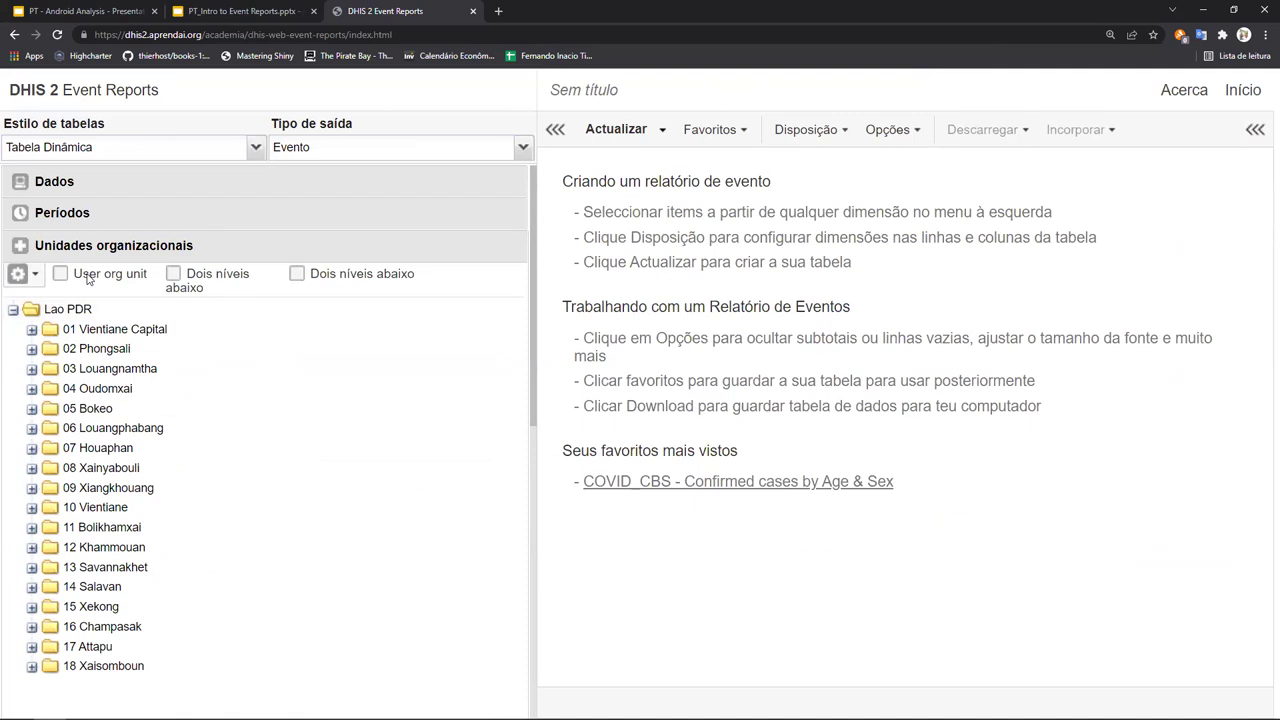
left_click(88, 278)
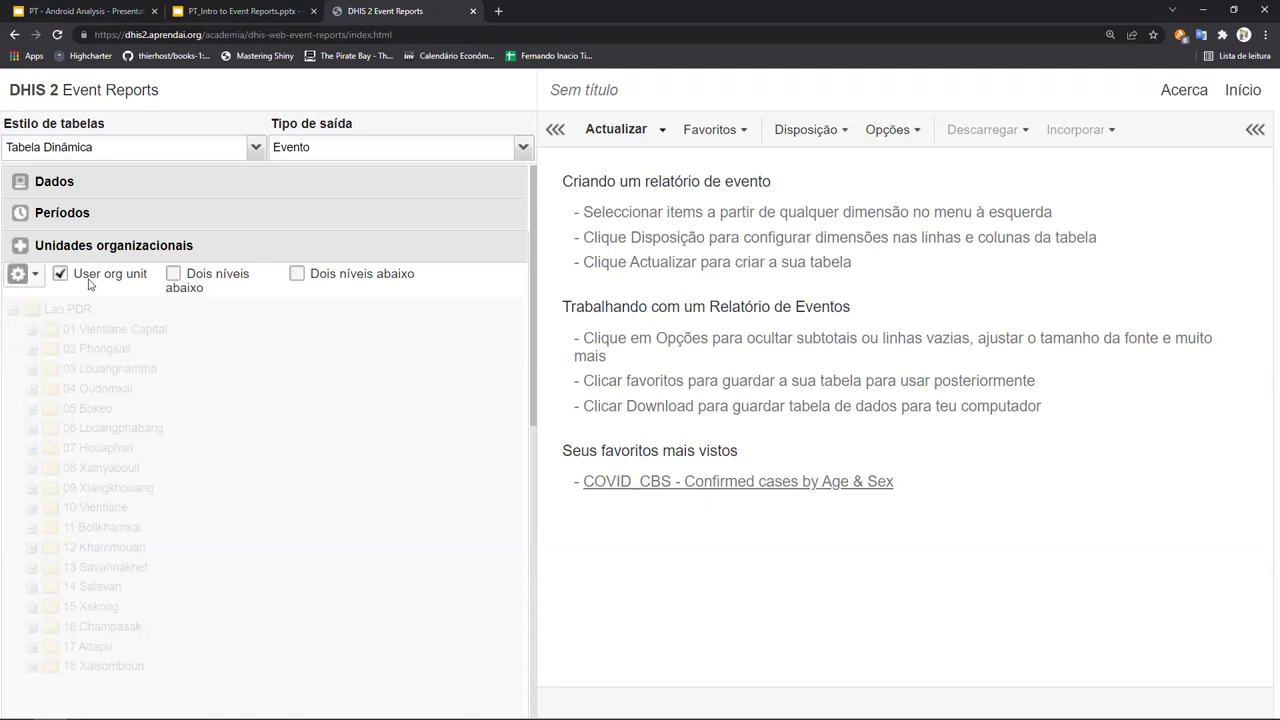
left_click(115, 275)
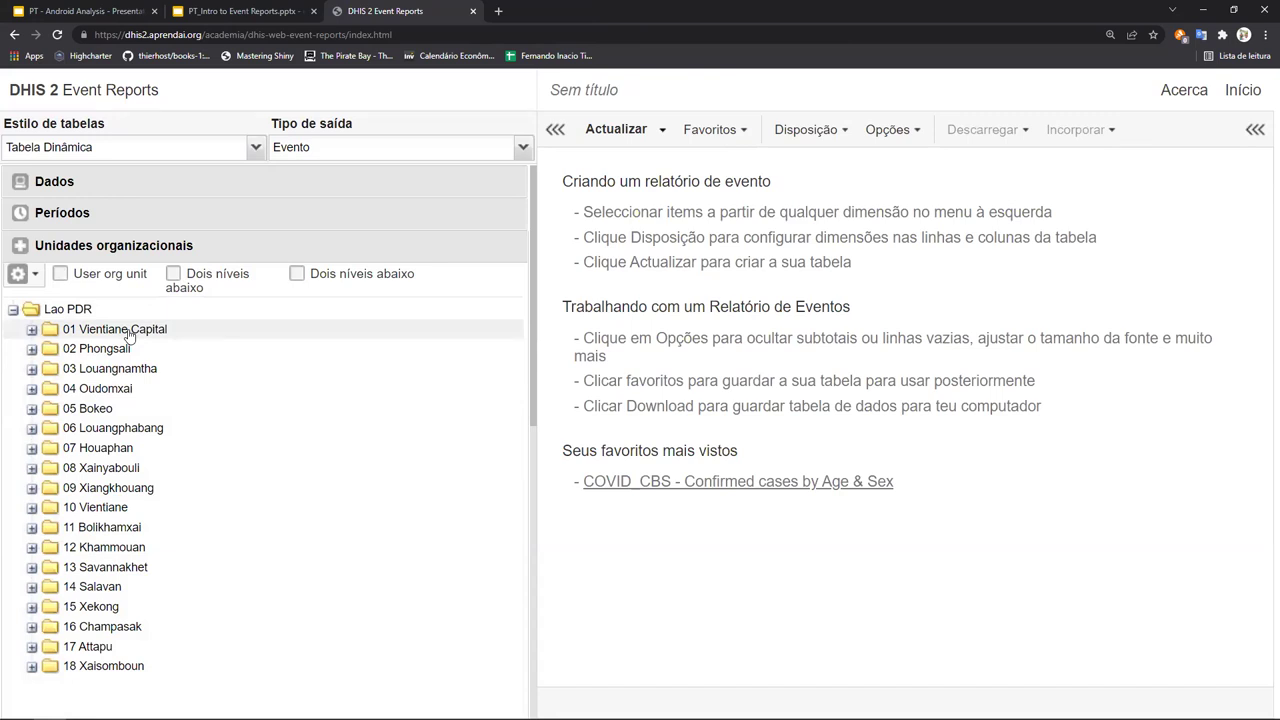
Enable the first Dois níveis abaixo option for the organisation units, and disable it again.
left_click(174, 274)
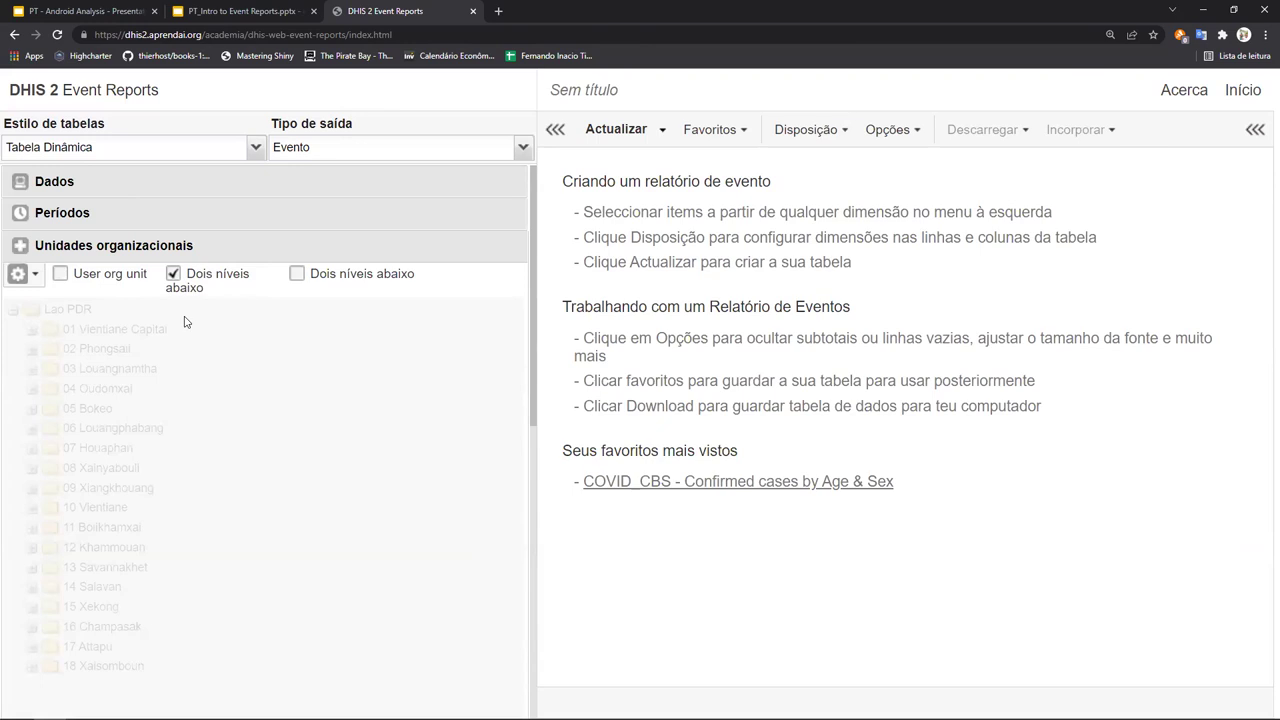
left_click(174, 274)
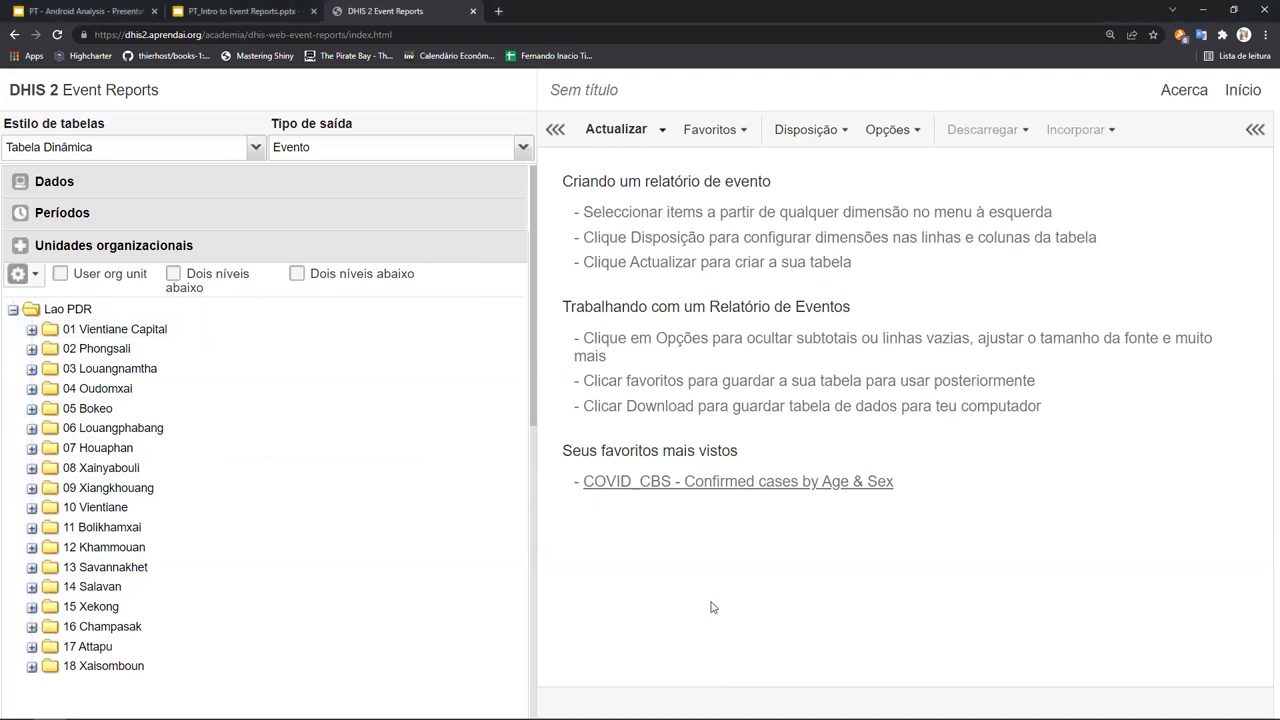
Enlarge the page, set the organisation unit selection mode to Select levels, and view the available levels.
key("ctrl+plus")
key("ctrl+plus")
key("ctrl+plus")
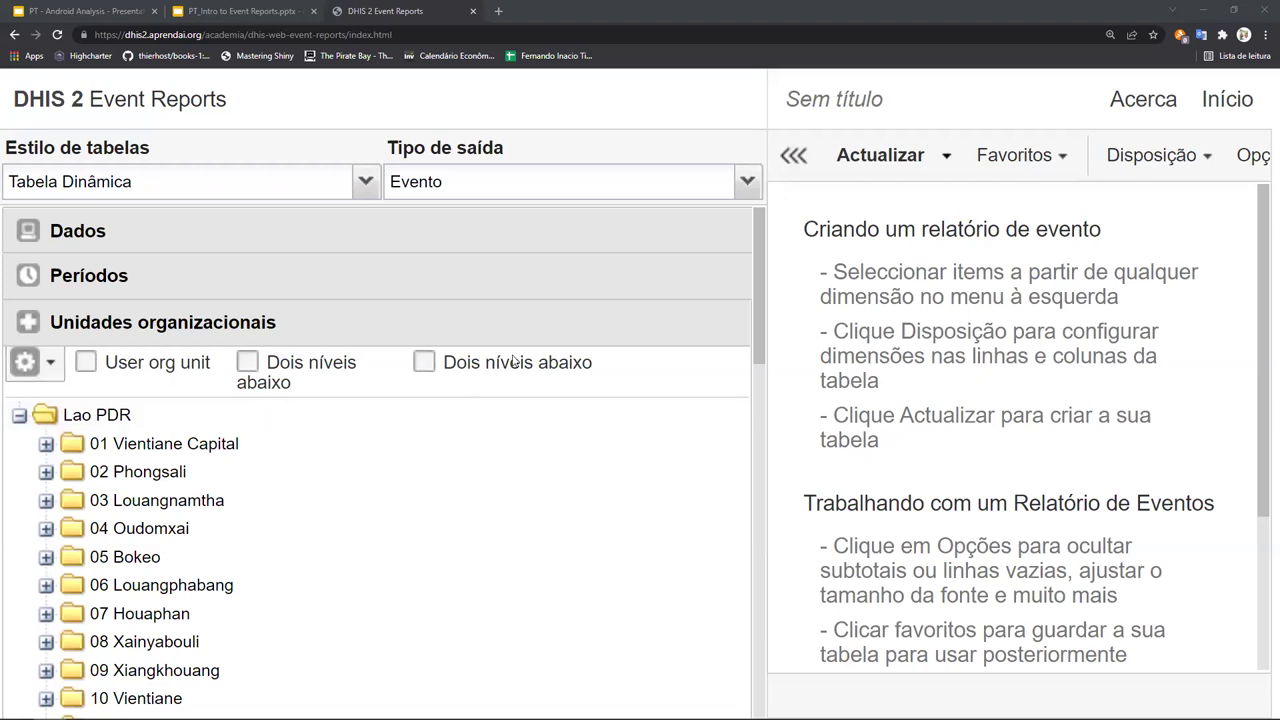
left_click(48, 370)
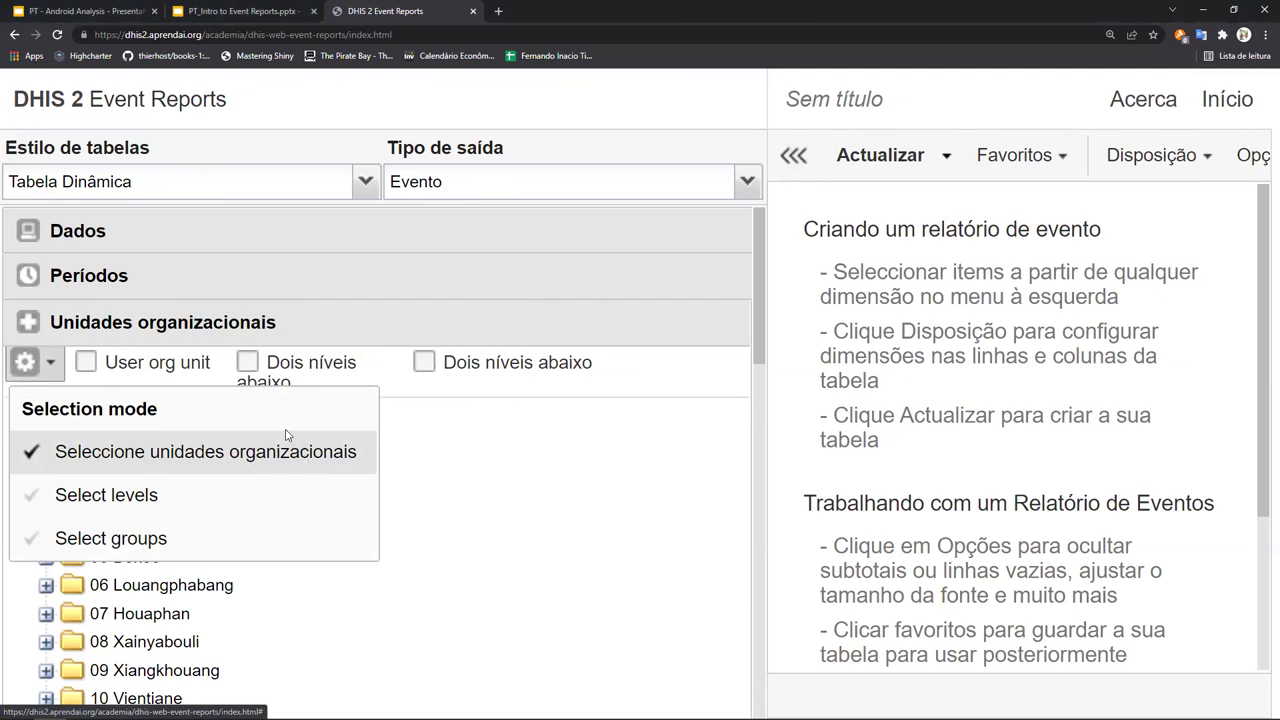
left_click(138, 500)
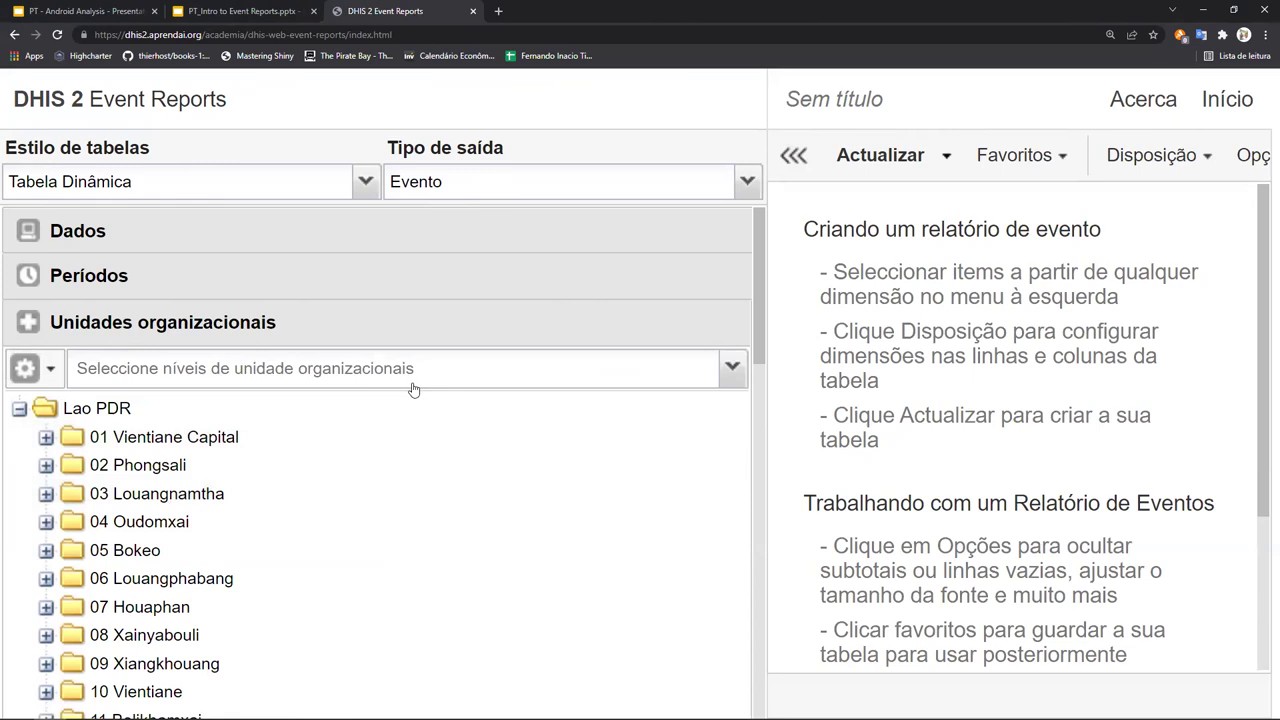
left_click(400, 370)
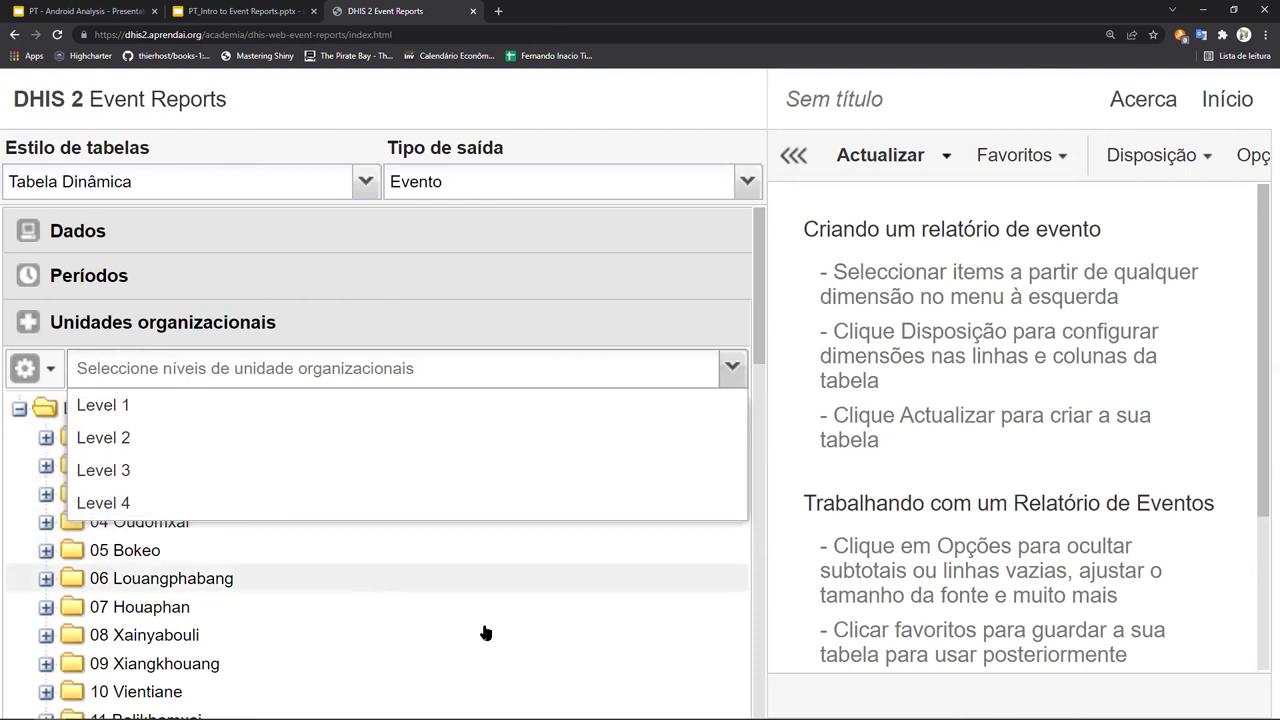
Set the organisation unit selection mode to Select groups and examine the available organisation unit groups.
left_click(28, 369)
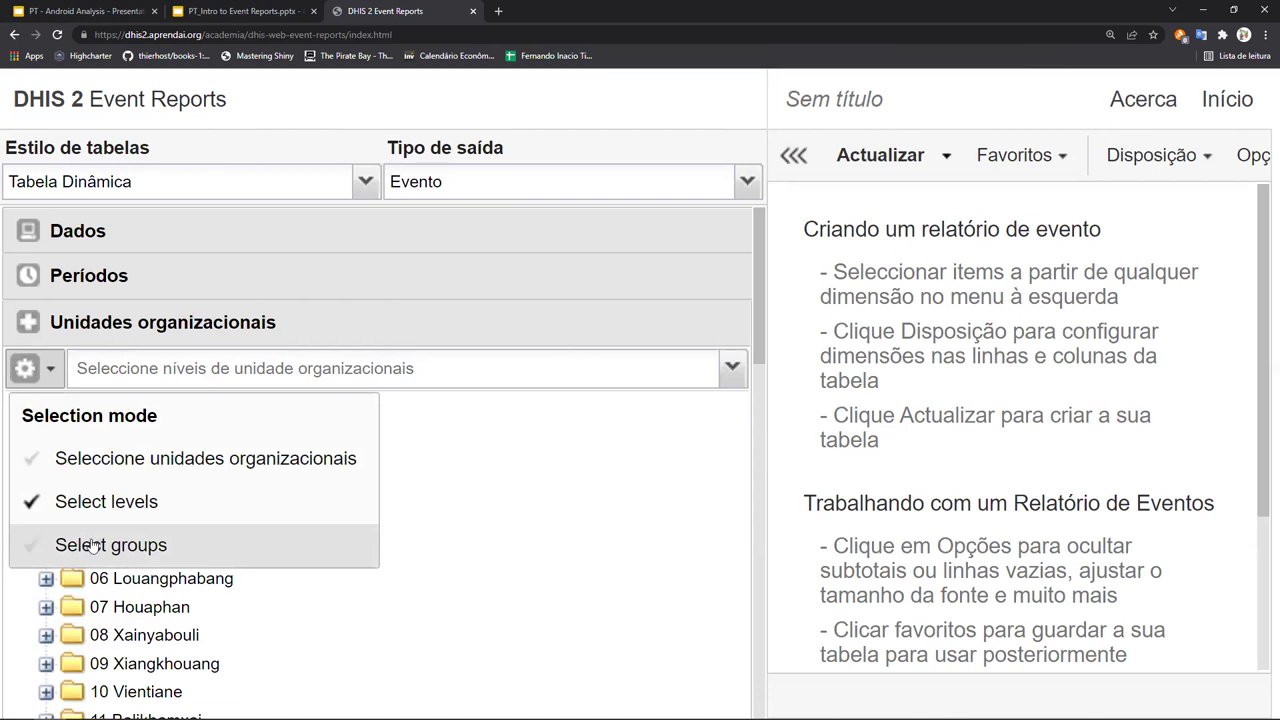
left_click(100, 548)
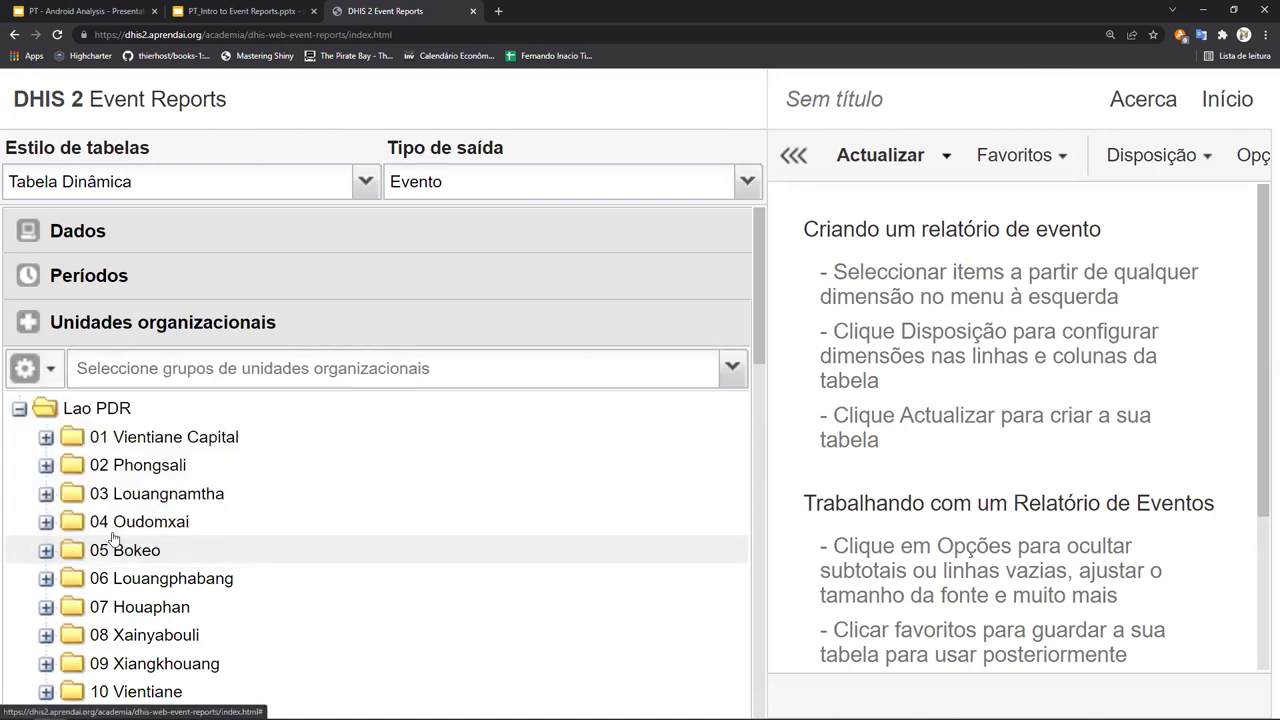
left_click(301, 381)
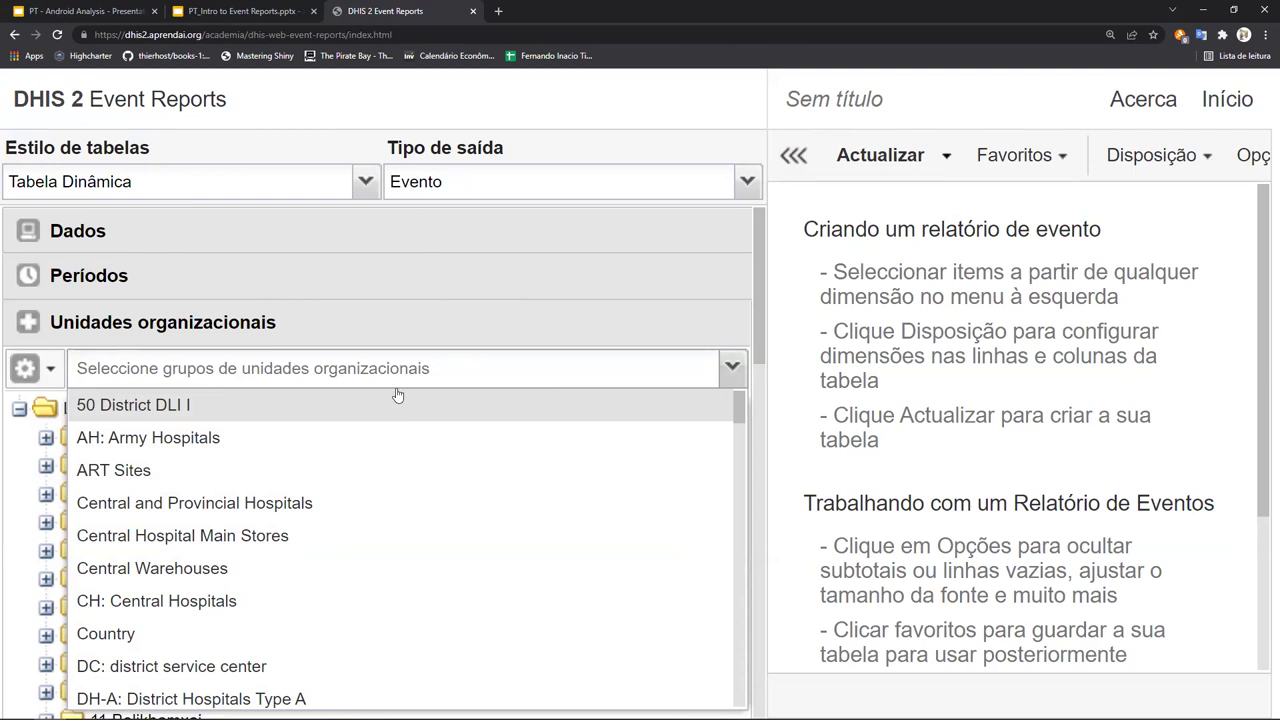
left_click(734, 366)
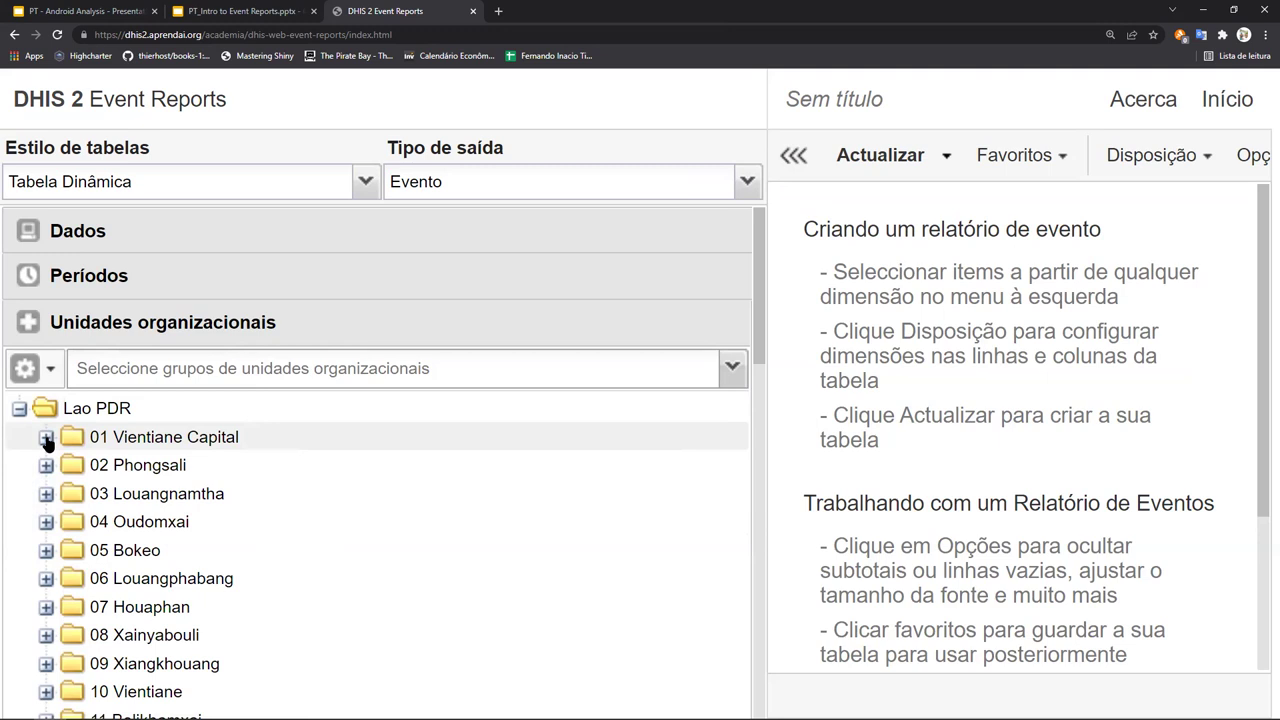
left_click(362, 370)
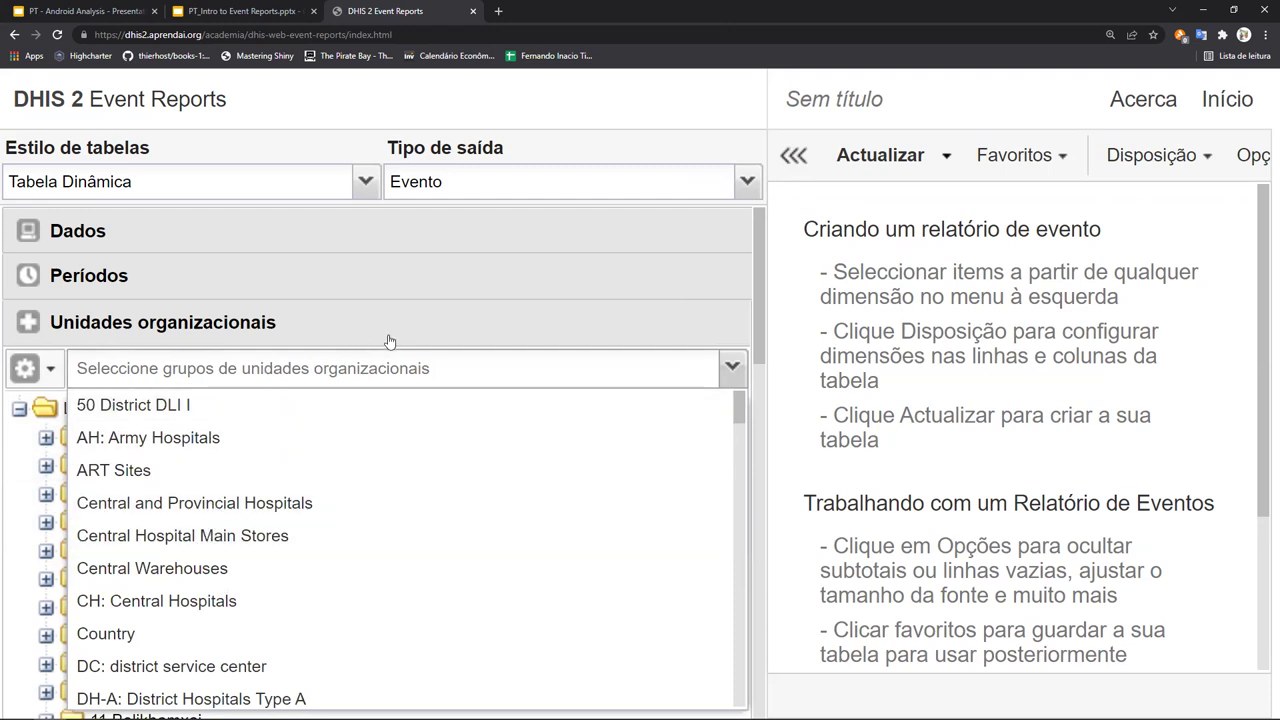
left_click(40, 372)
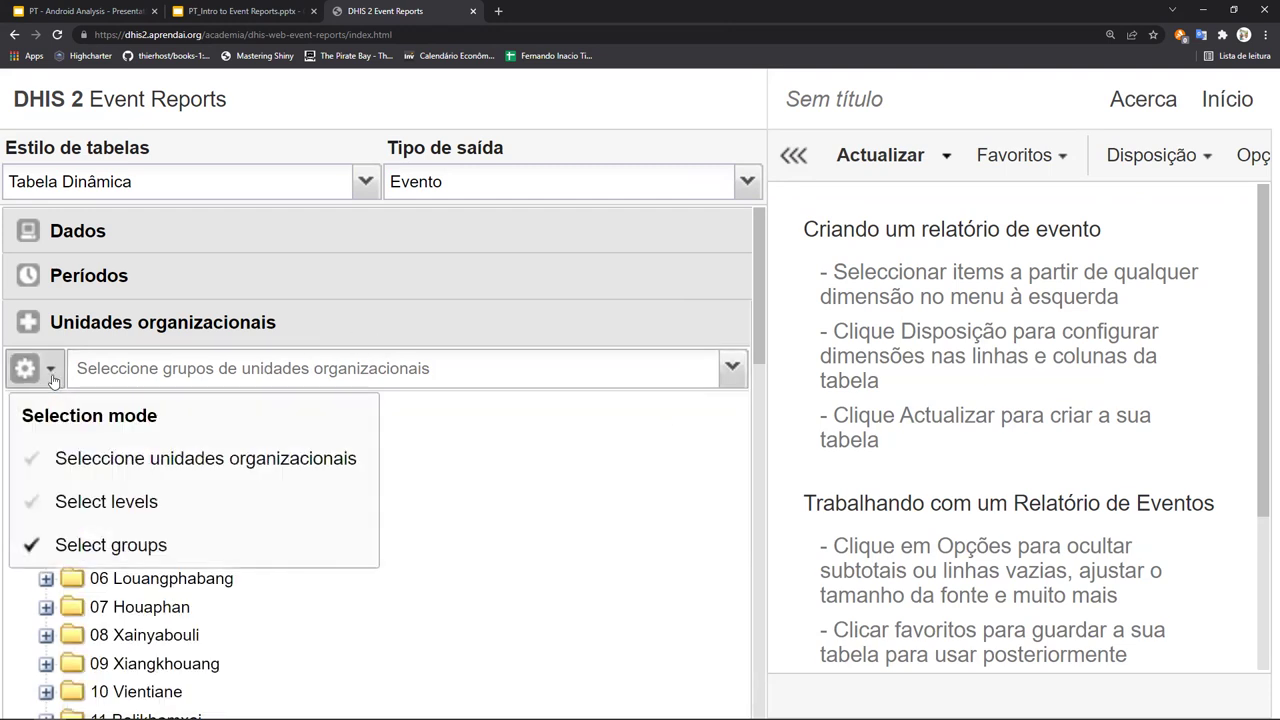
left_click(215, 431)
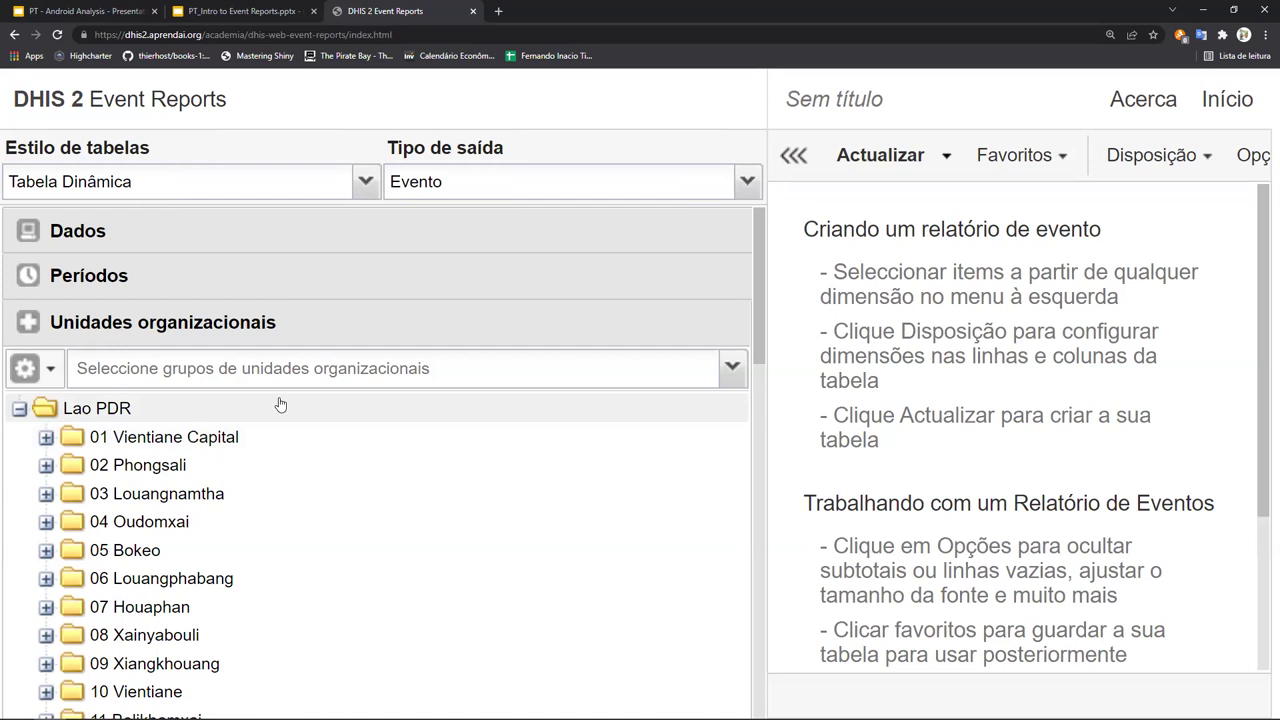
Reduce the page magnification, and hide and restore the dimension selection area.
key("ctrl+minus")
key("ctrl+minus")
key("ctrl+minus")
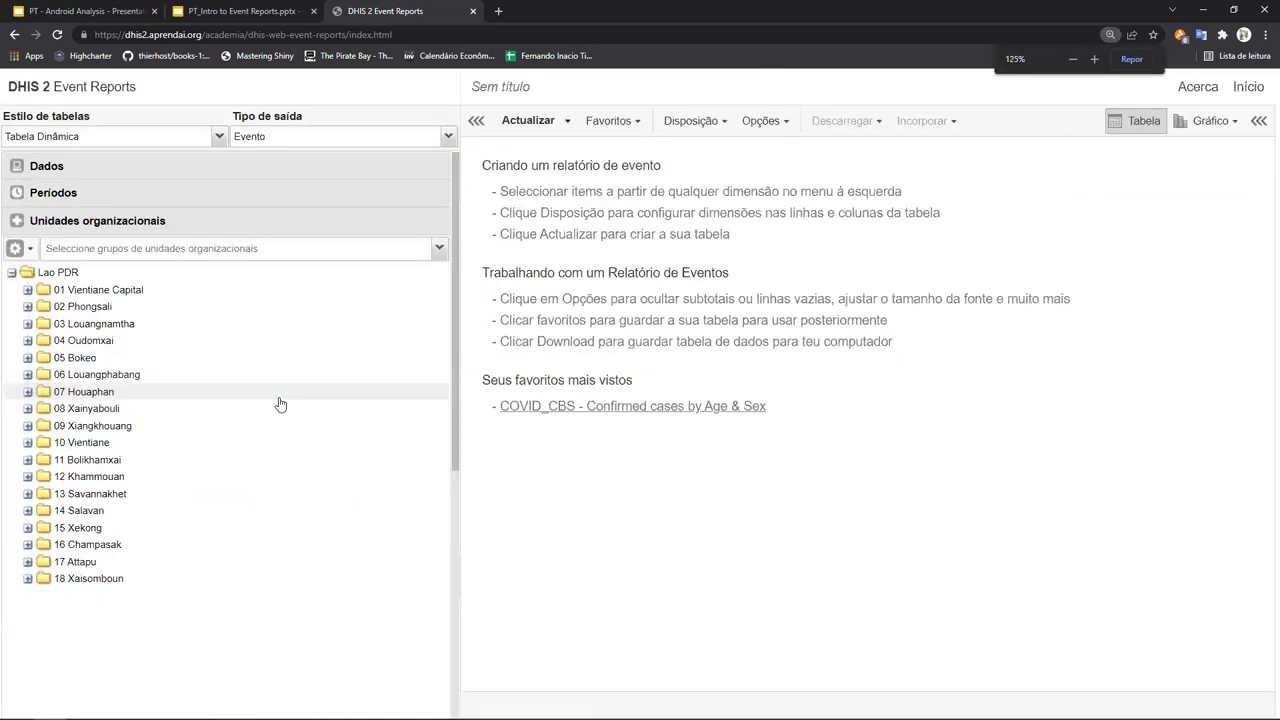
key("ctrl+minus")
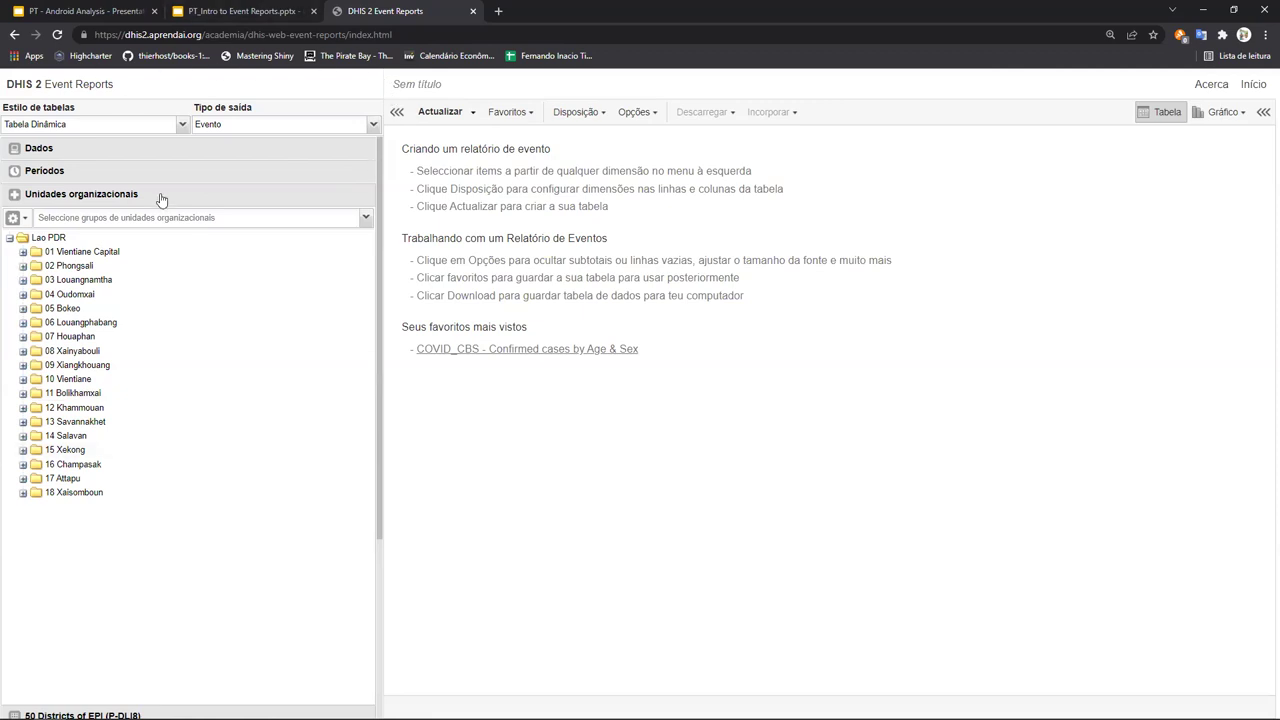
left_click(395, 113)
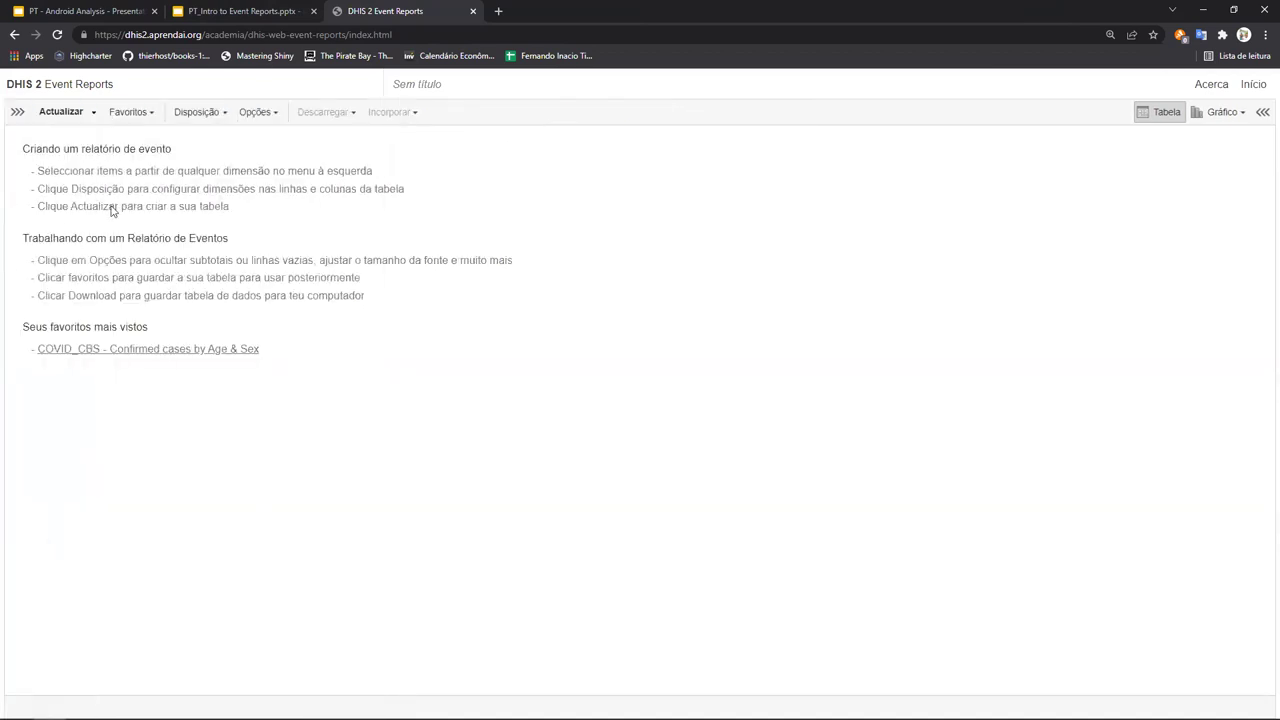
left_click(17, 113)
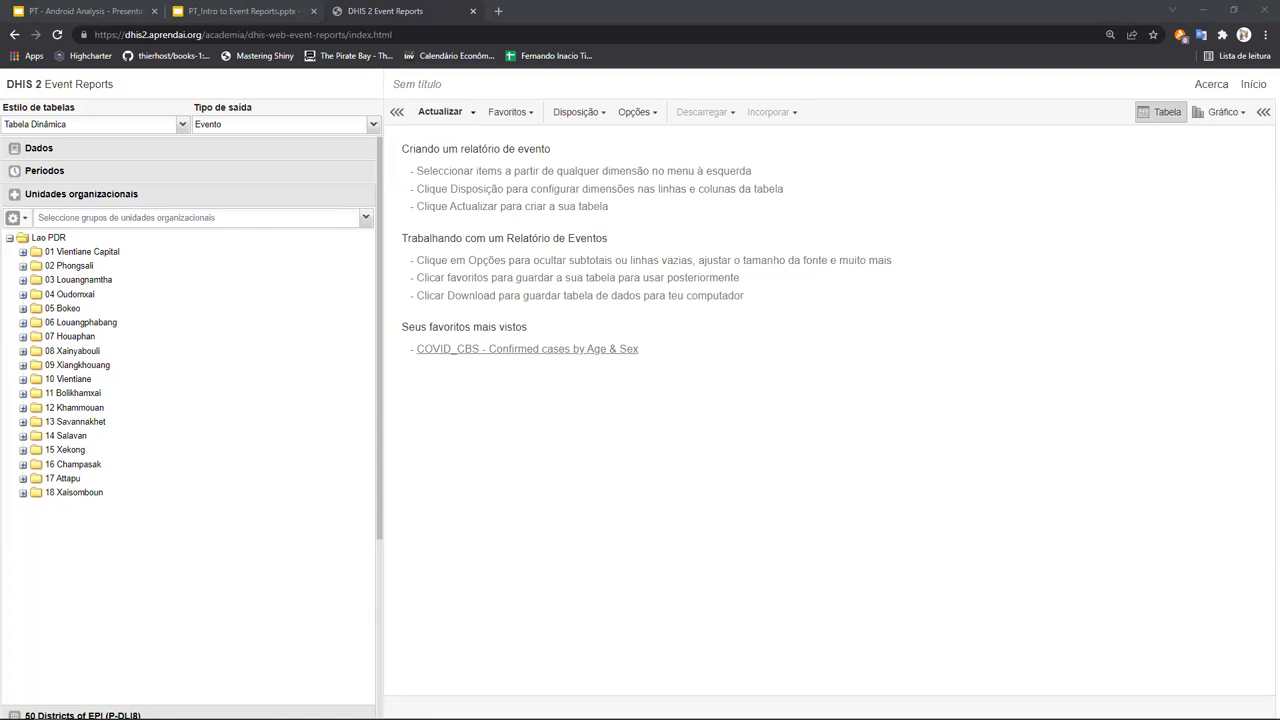
left_click(830, 402)
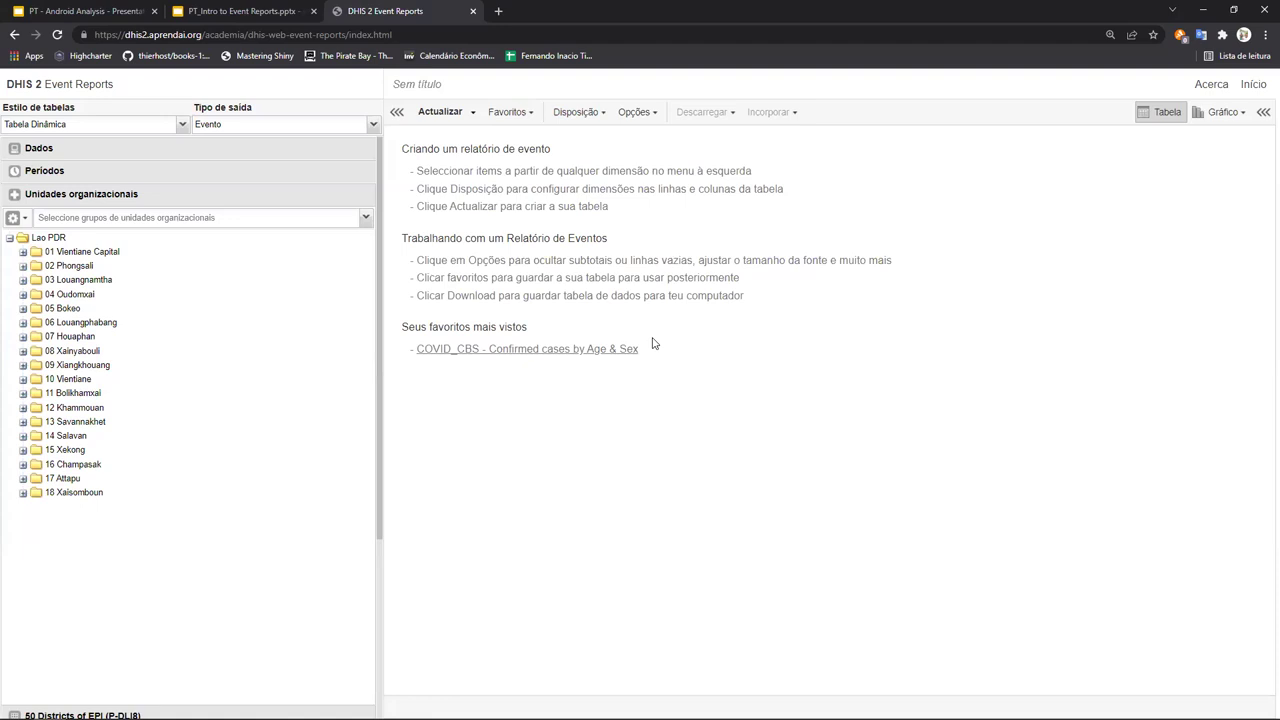
View the saved favourites that can be opened, and close their list without opening one.
left_click(530, 115)
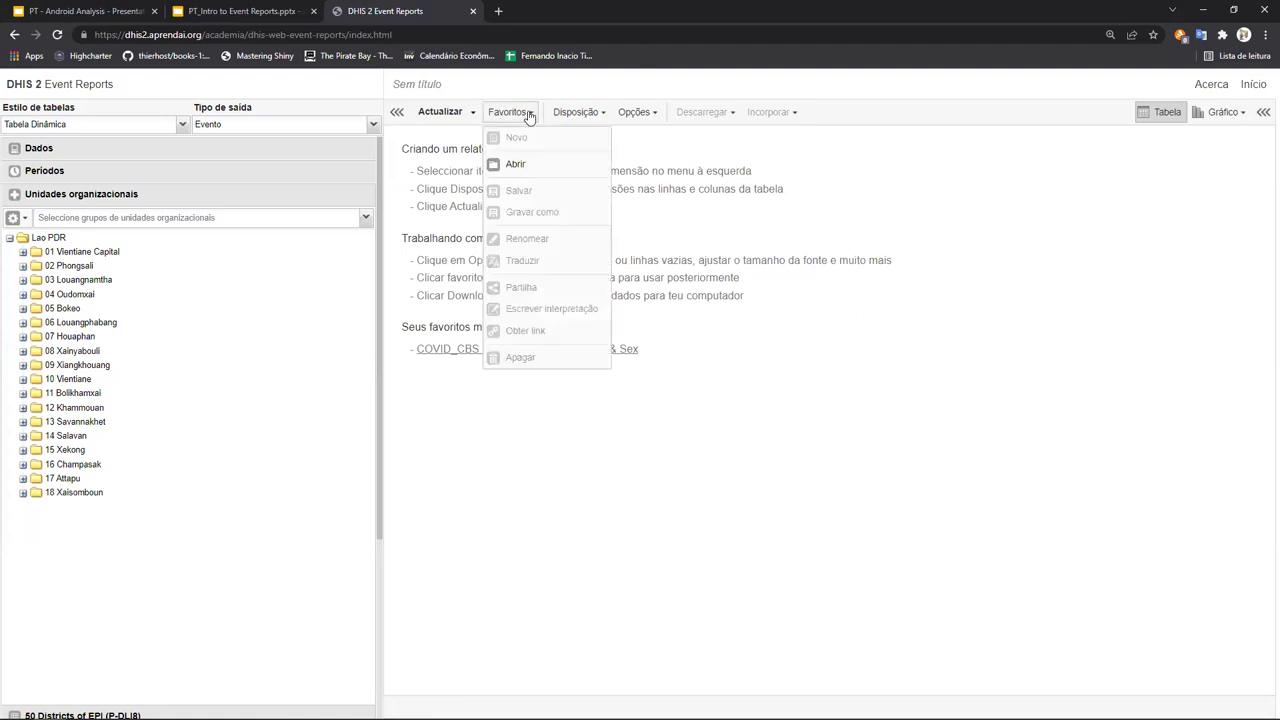
left_click(524, 166)
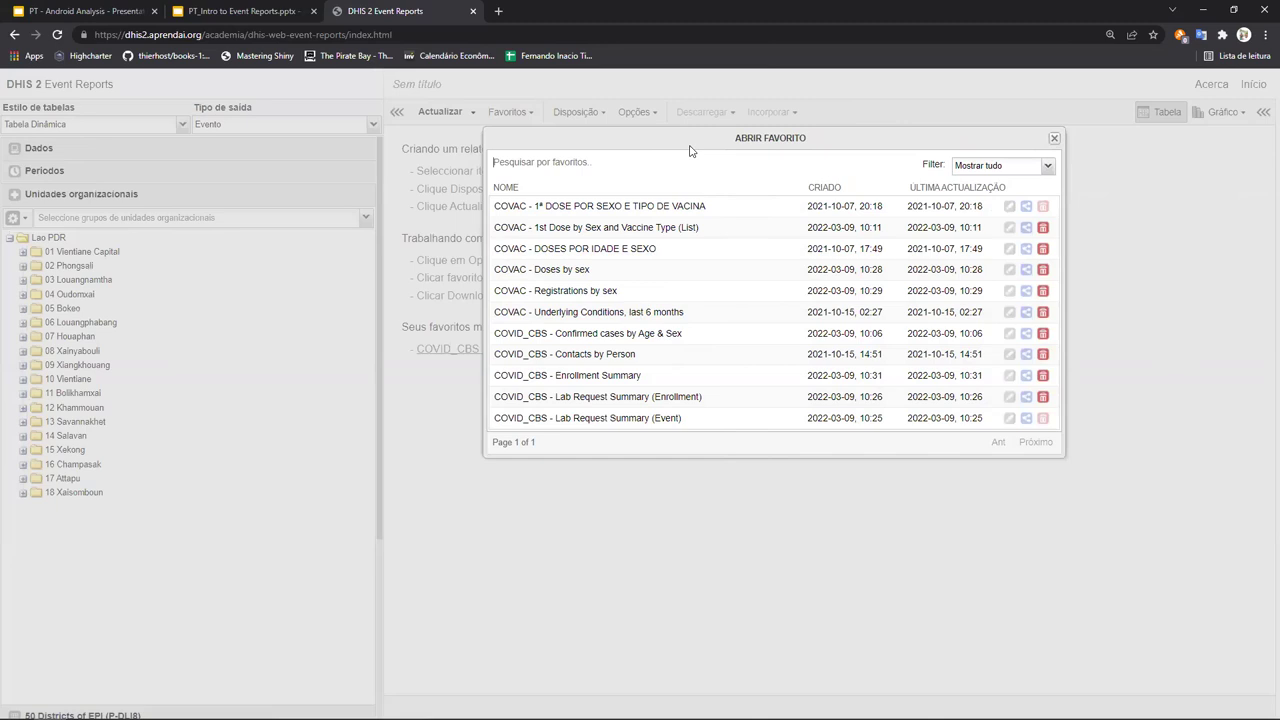
left_click(512, 116)
left_click(510, 112)
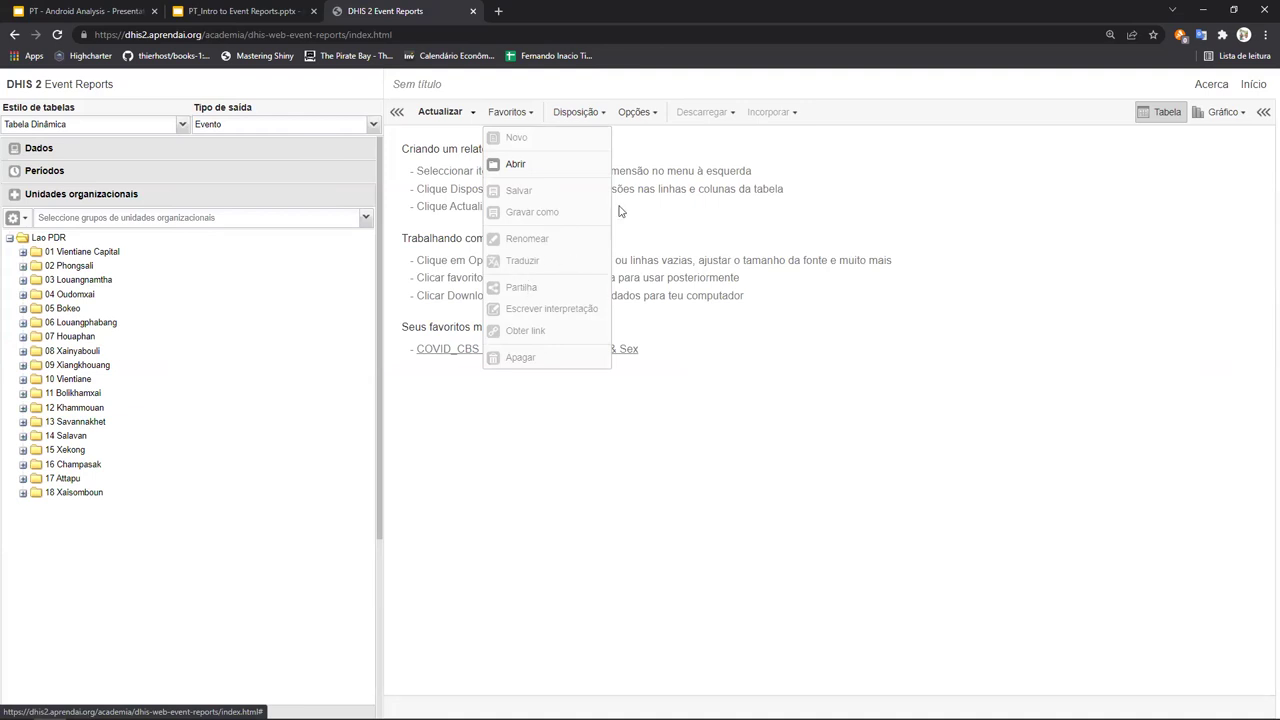
Open the table layout settings and review the Agregação and Campo de tempo choices, keeping Número de eventos as the aggregation.
left_click(590, 112)
left_click_drag(696, 143, 631, 150)
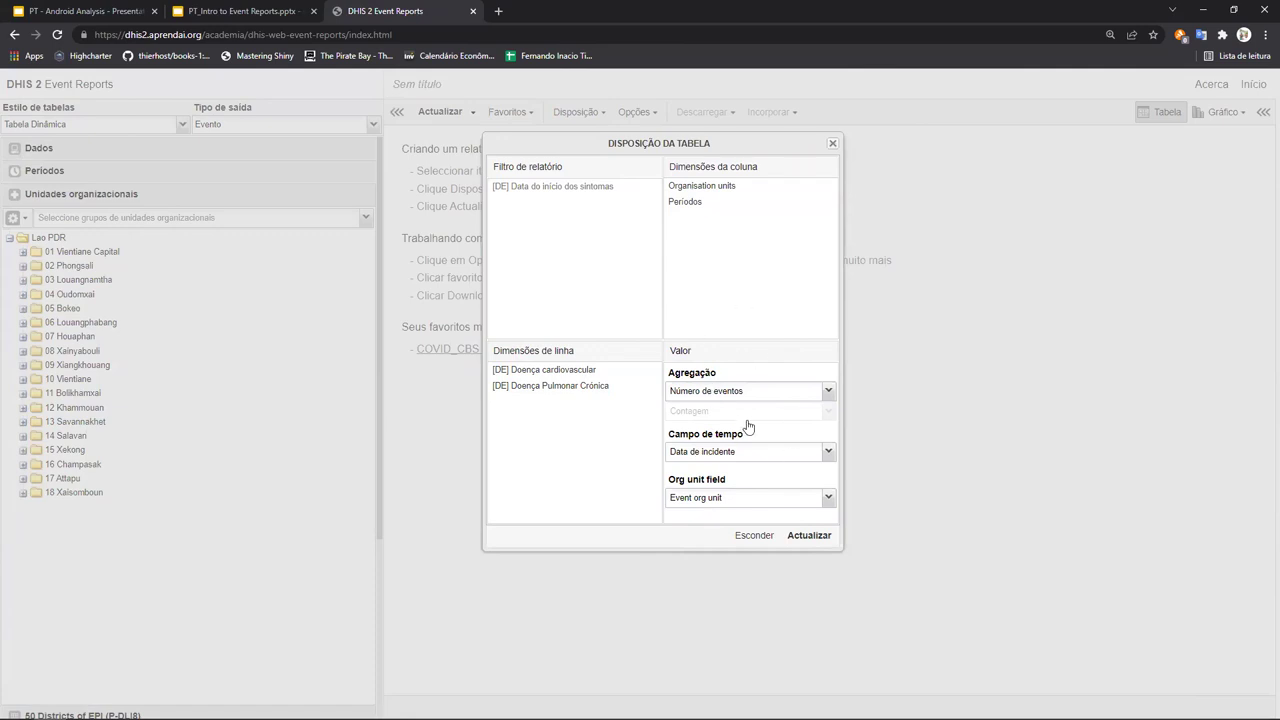
left_click(716, 393)
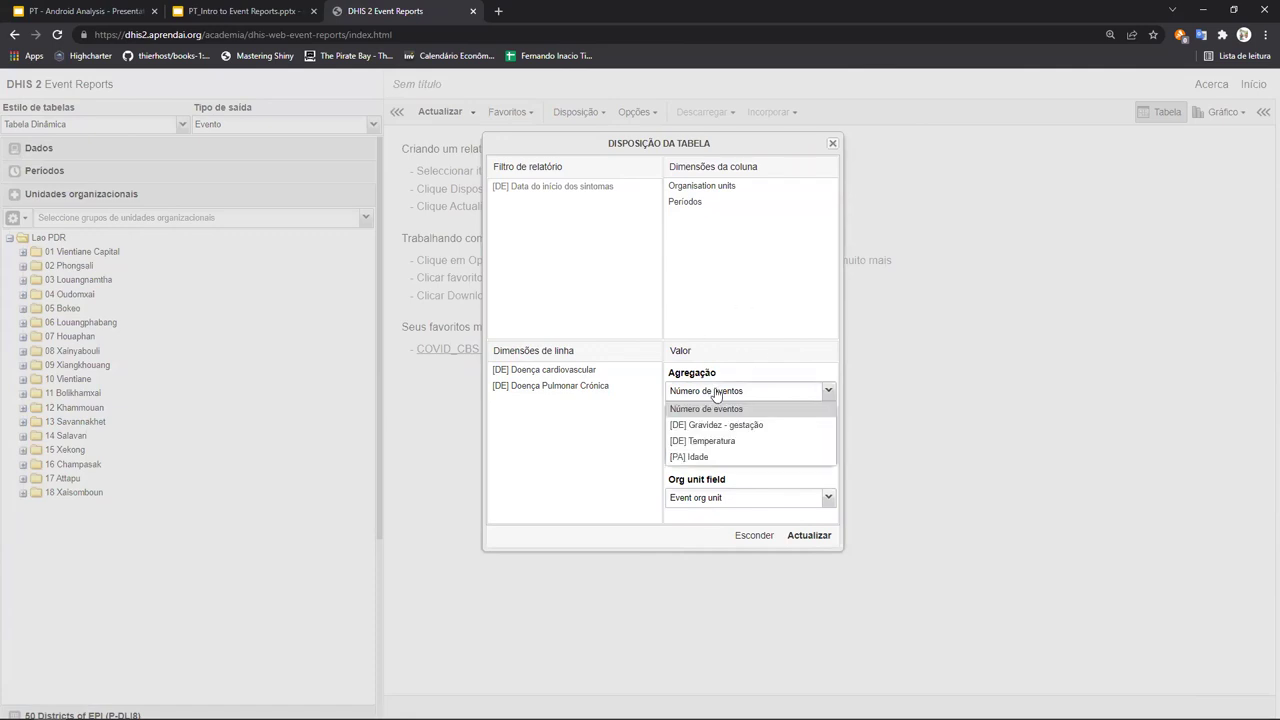
left_click(680, 408)
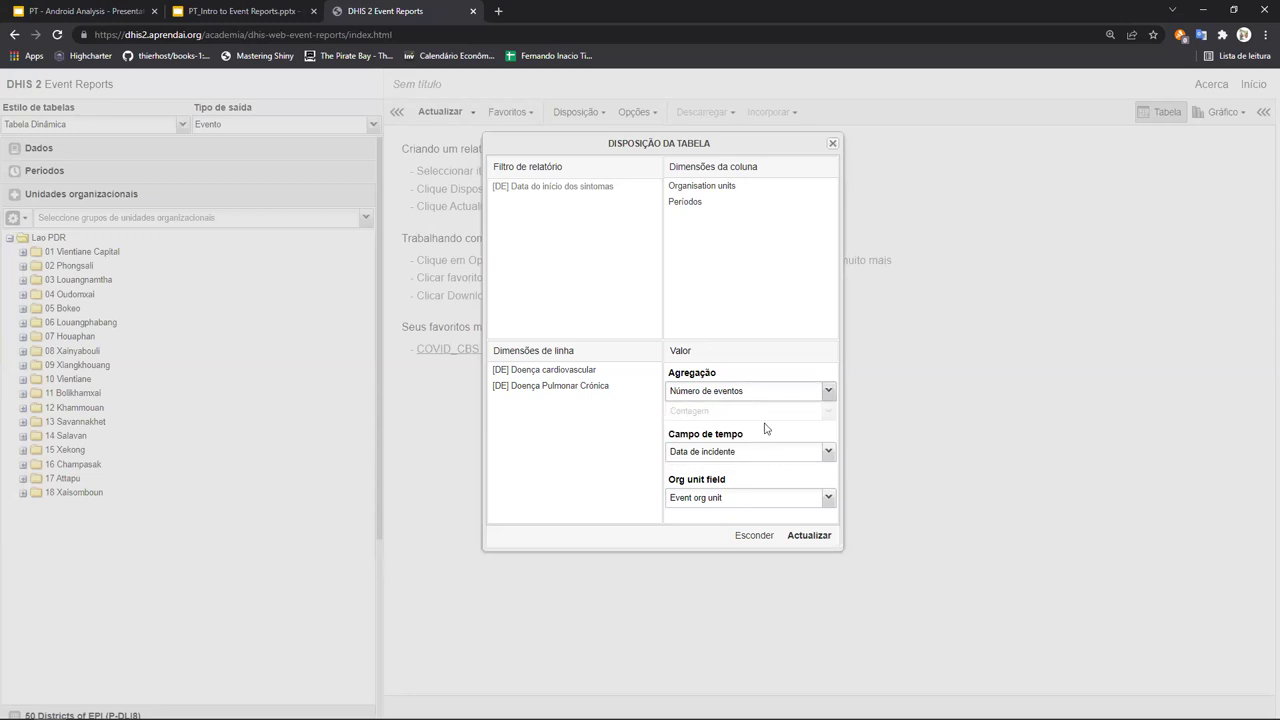
left_click(715, 456)
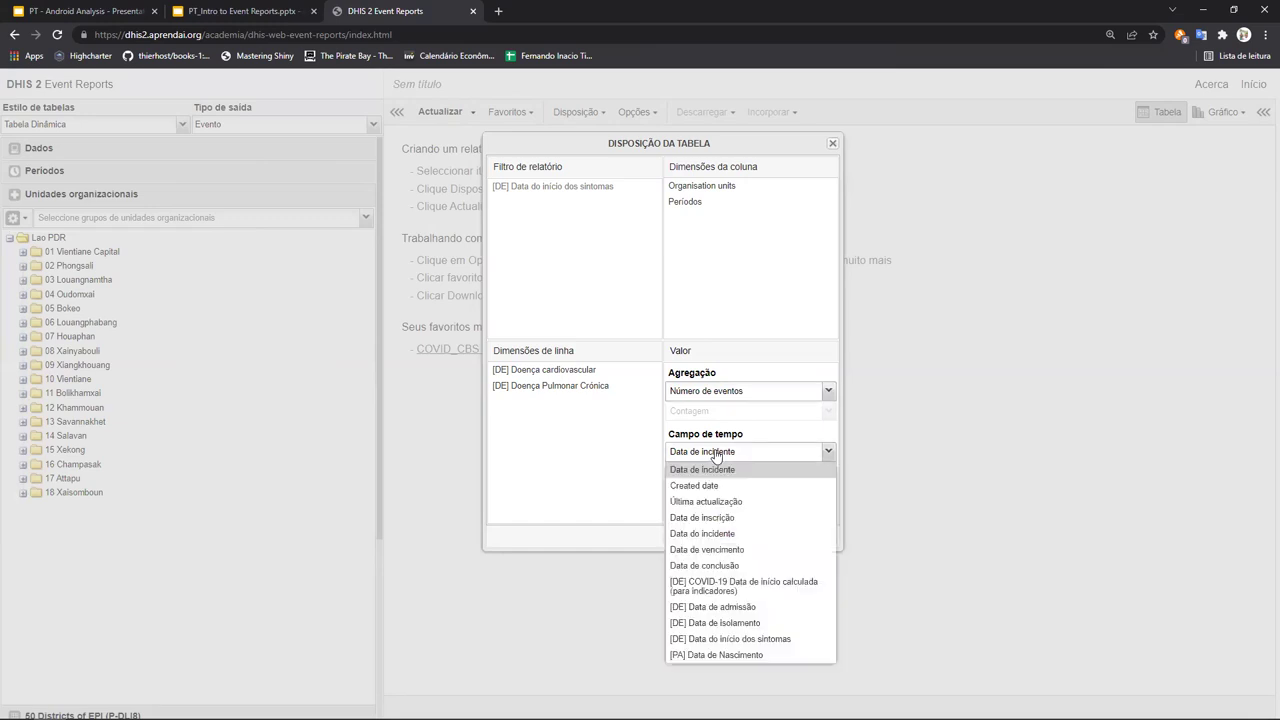
left_click(725, 456)
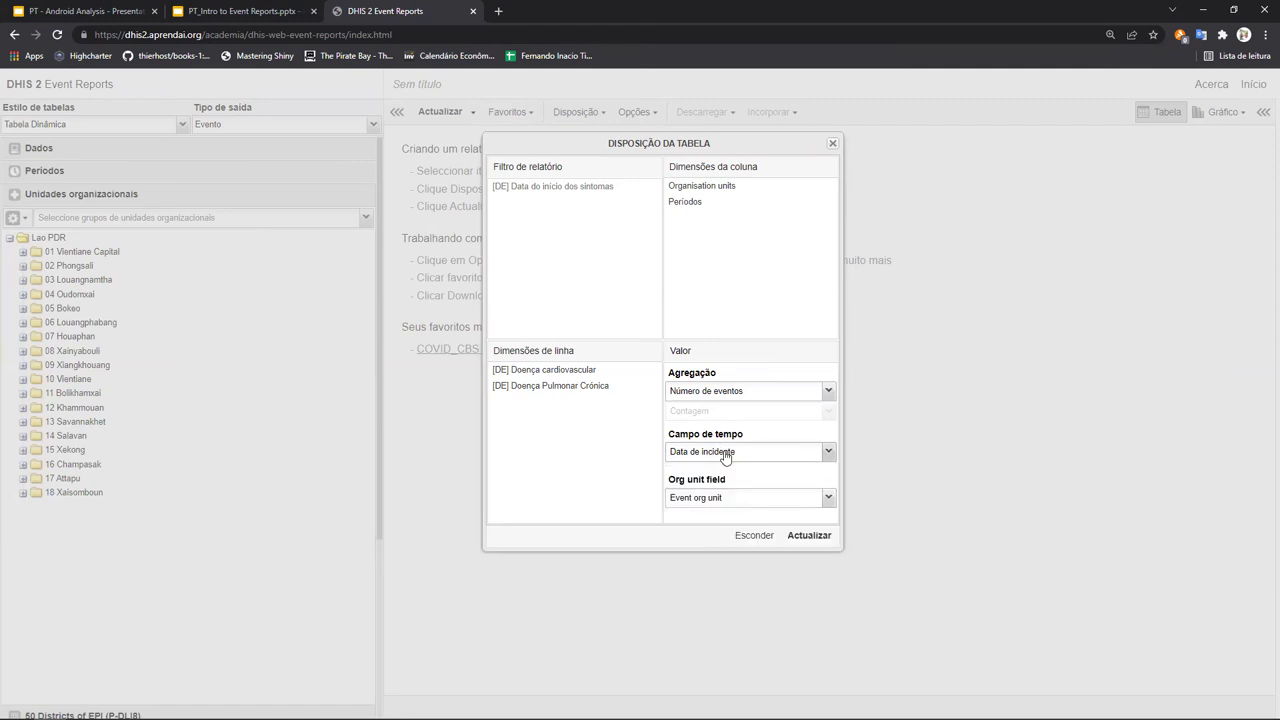
Review the Org unit field choices in the table layout, and close the layout settings without updating the table.
left_click(703, 503)
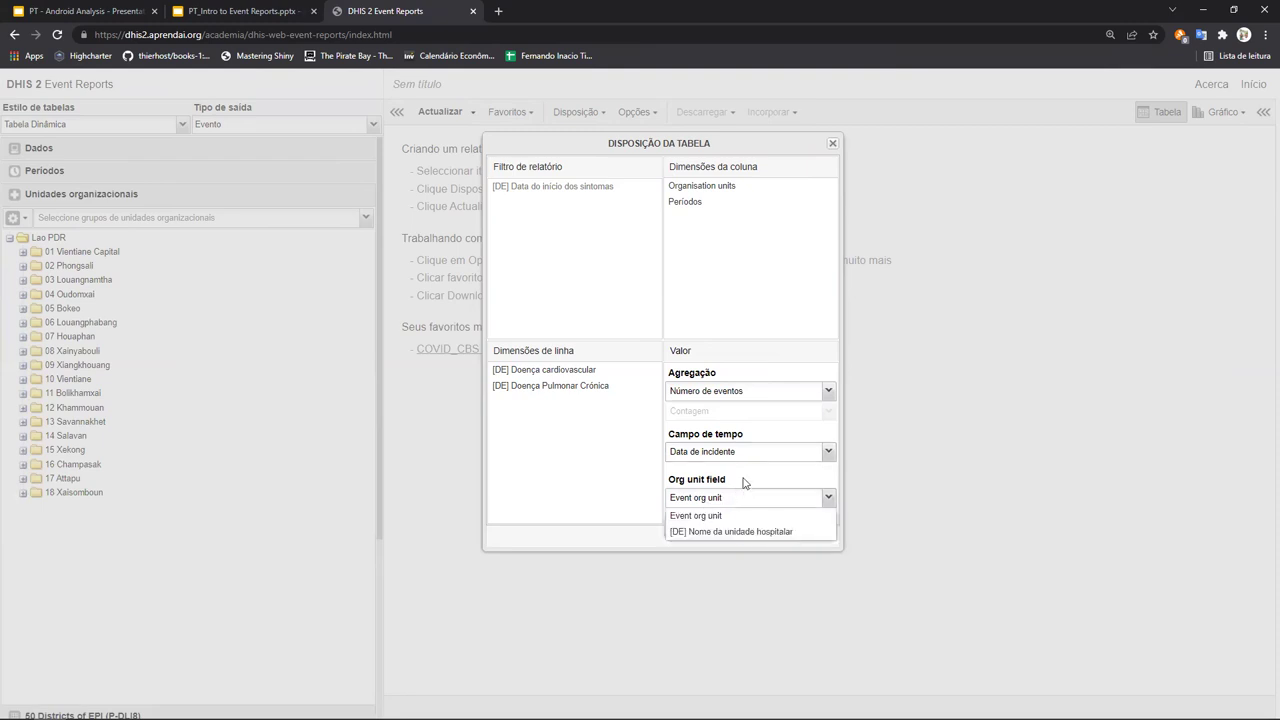
left_click(737, 488)
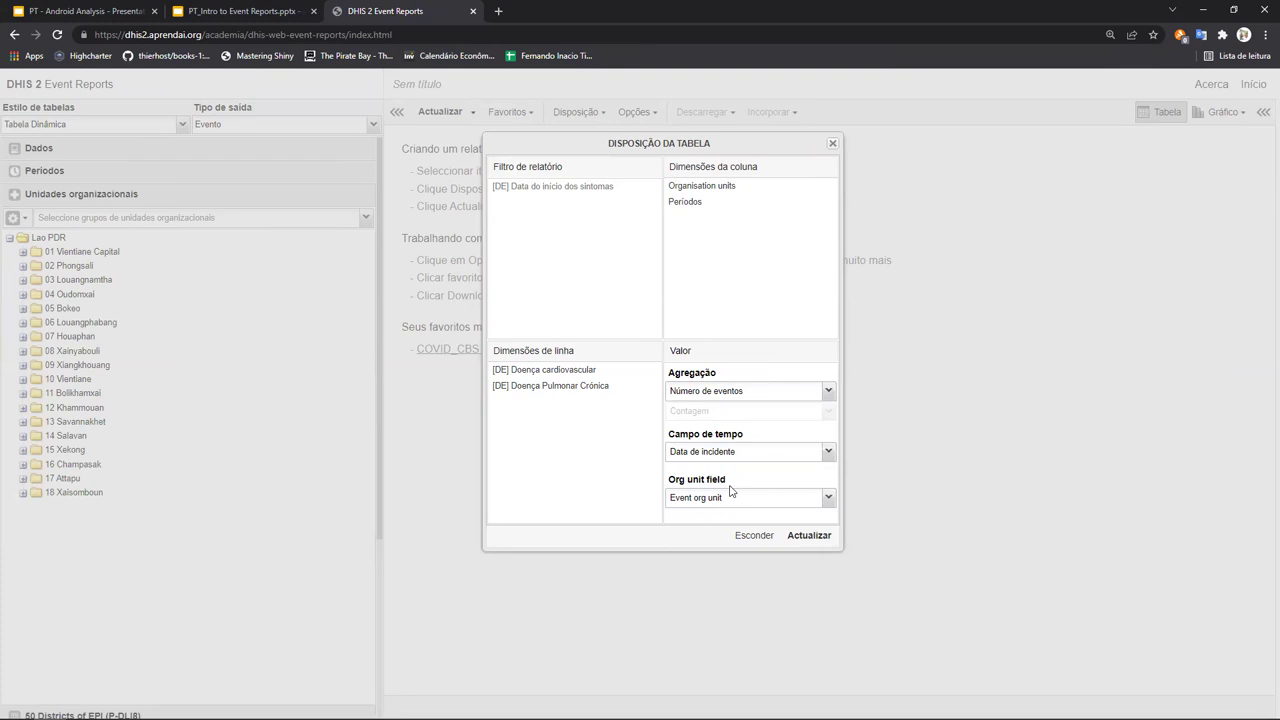
left_click(714, 505)
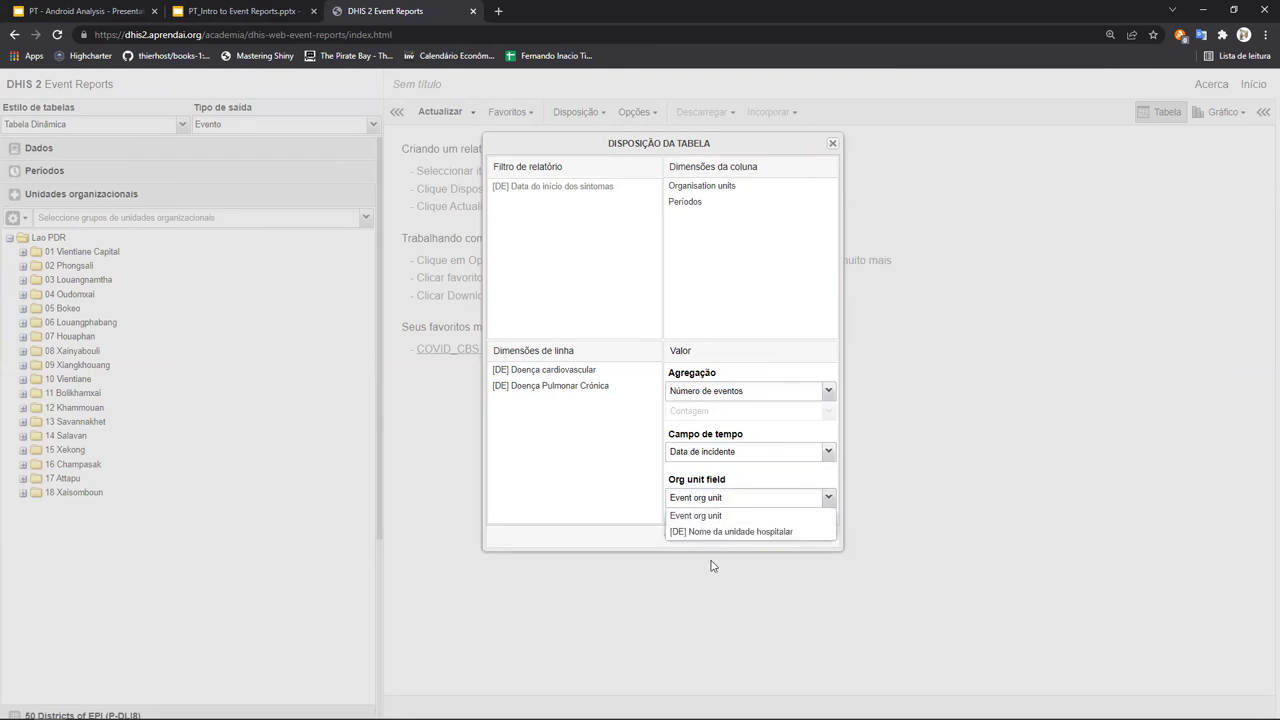
left_click(622, 465)
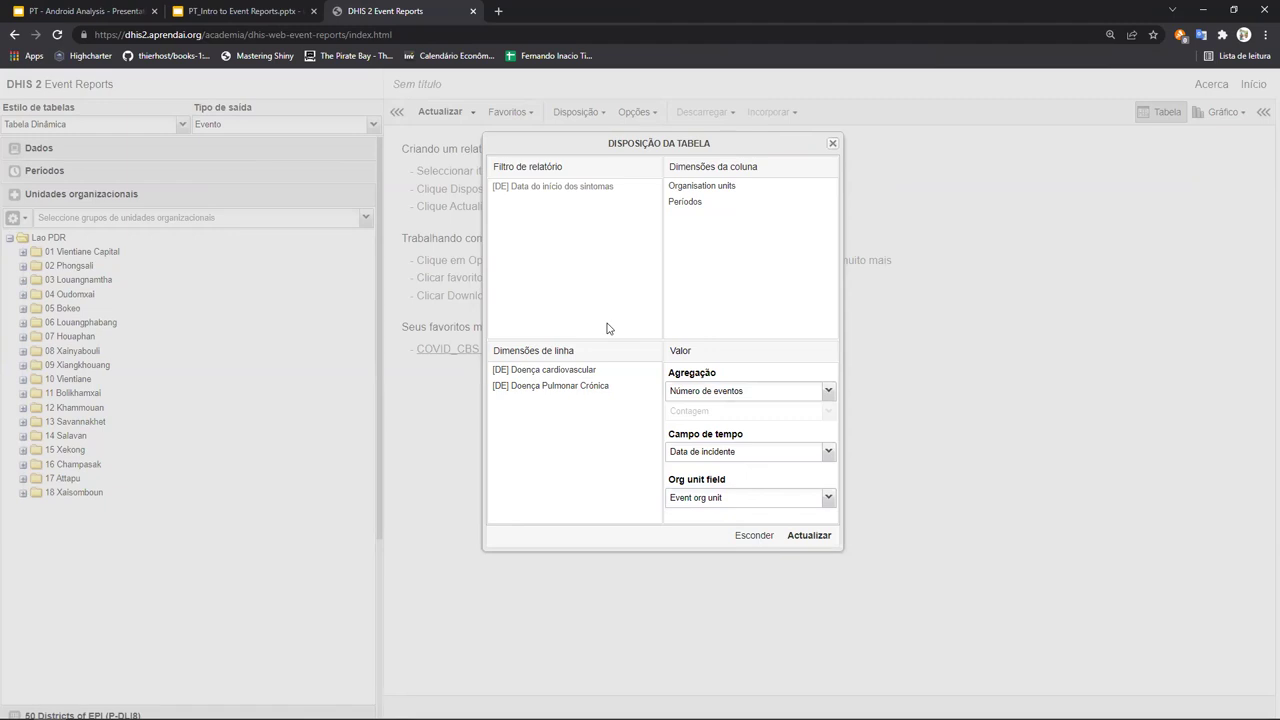
left_click(754, 535)
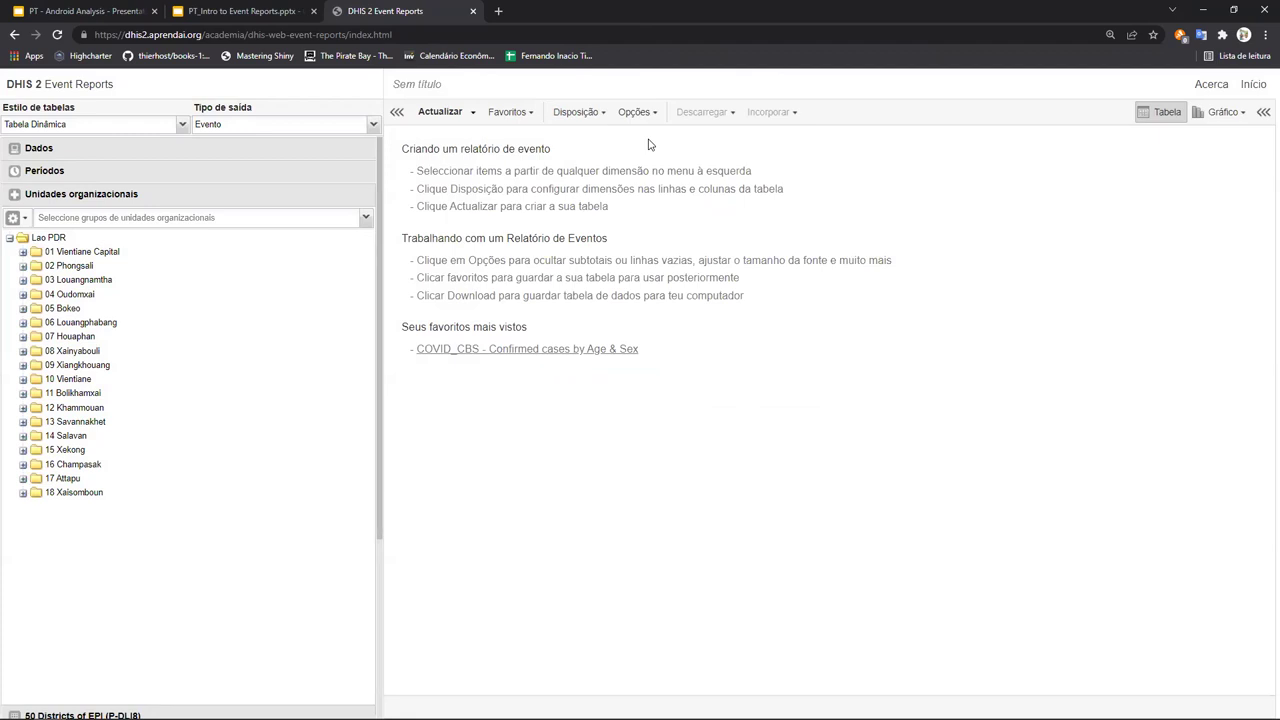
Review the table options without applying changes, and show the favourite's details and interpretations.
left_click(636, 112)
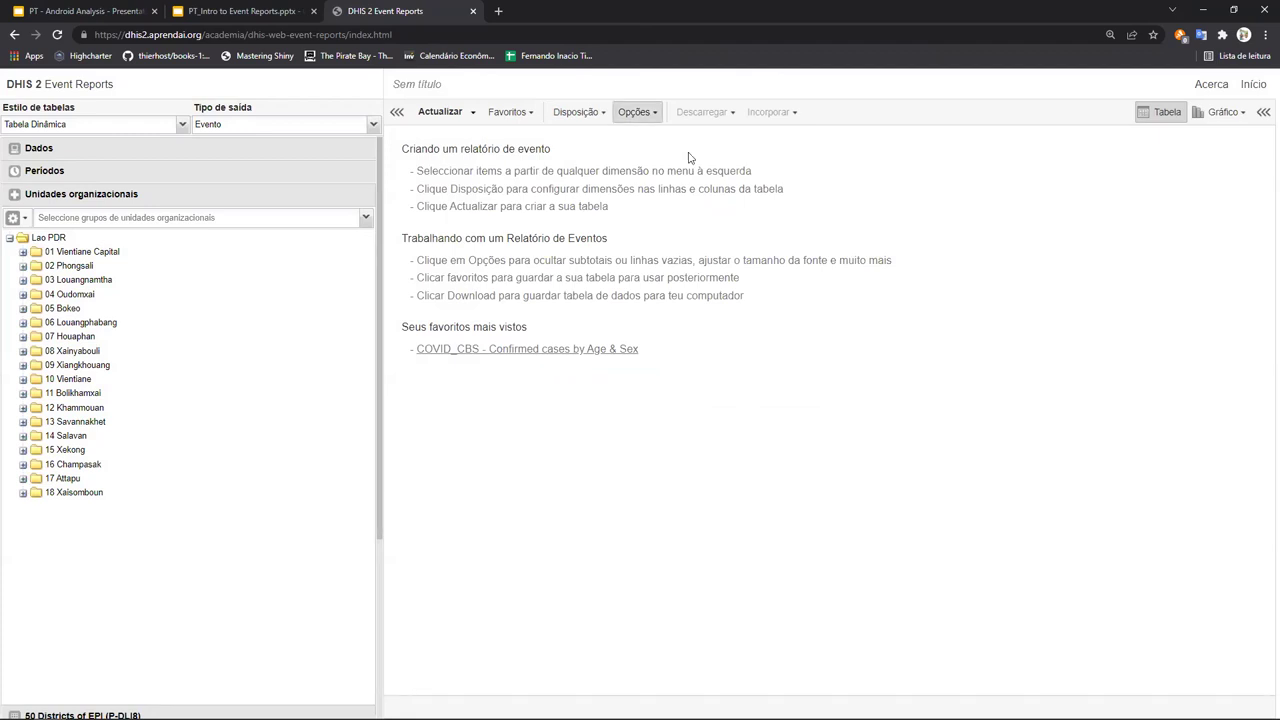
left_click_drag(809, 147, 877, 155)
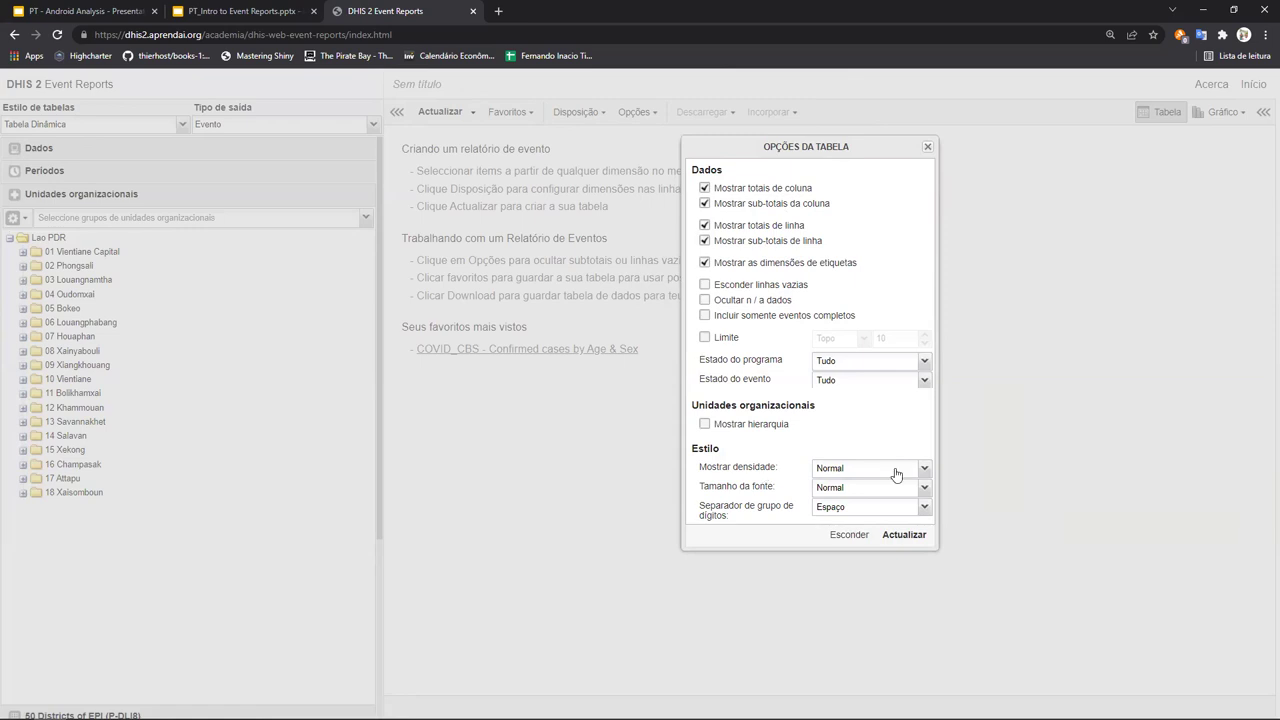
left_click(838, 535)
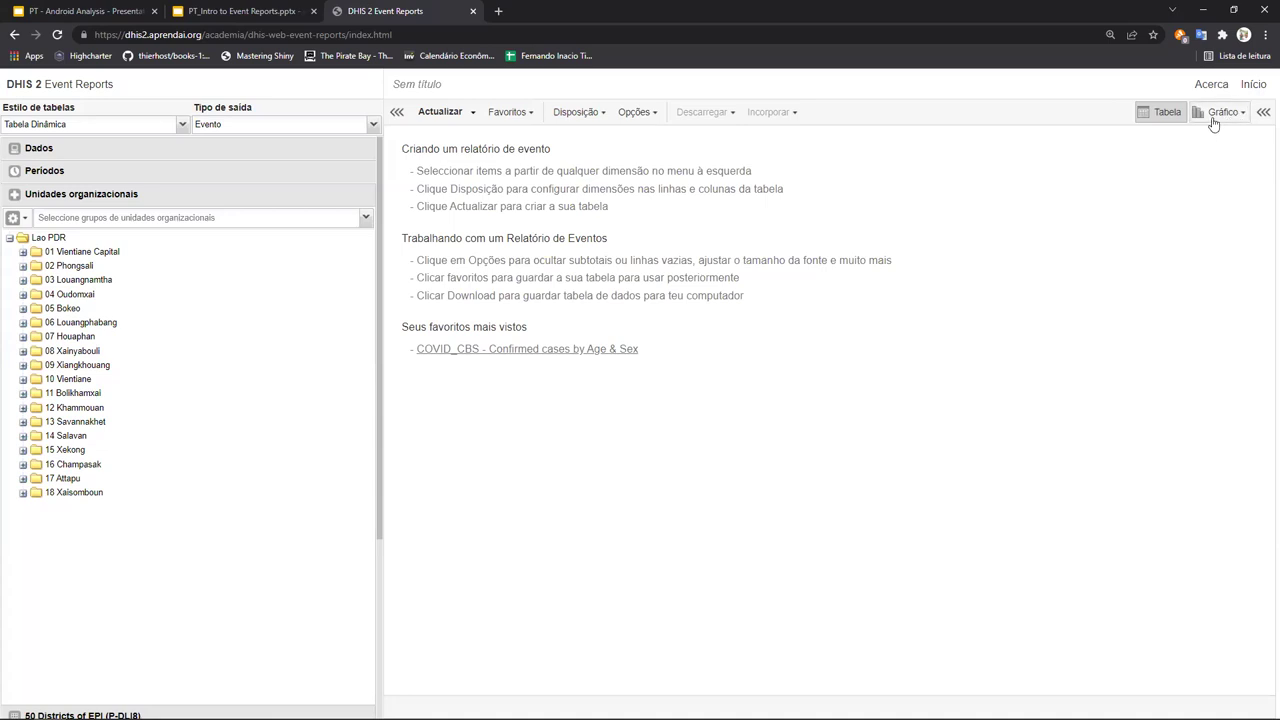
left_click(1263, 113)
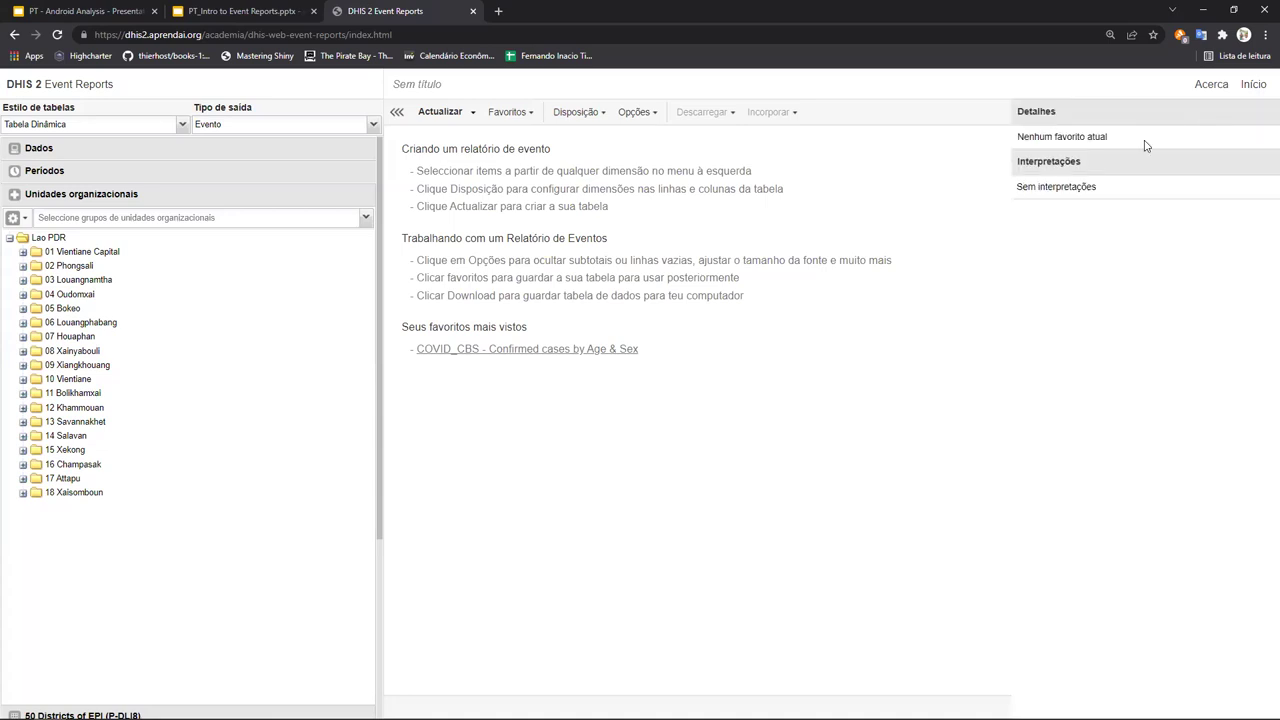
Hide the favourite's details and interpretations.
left_click(1265, 114)
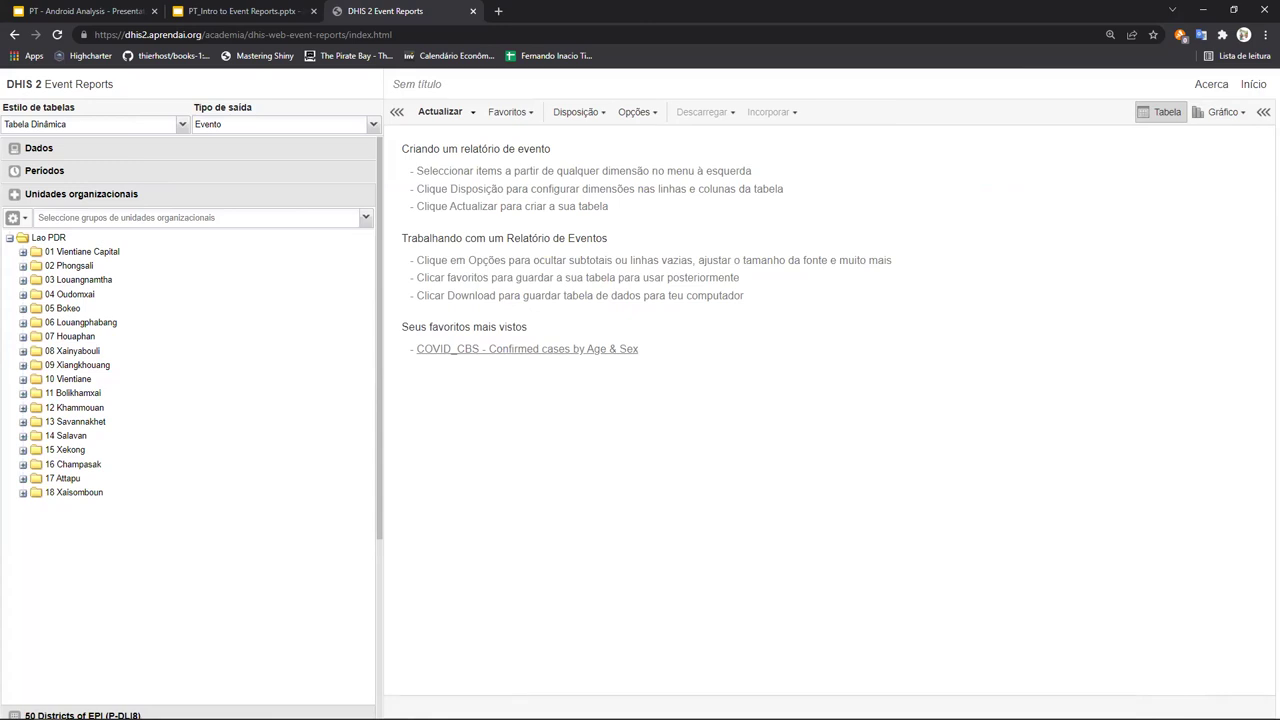
mouse_move(740, 718)
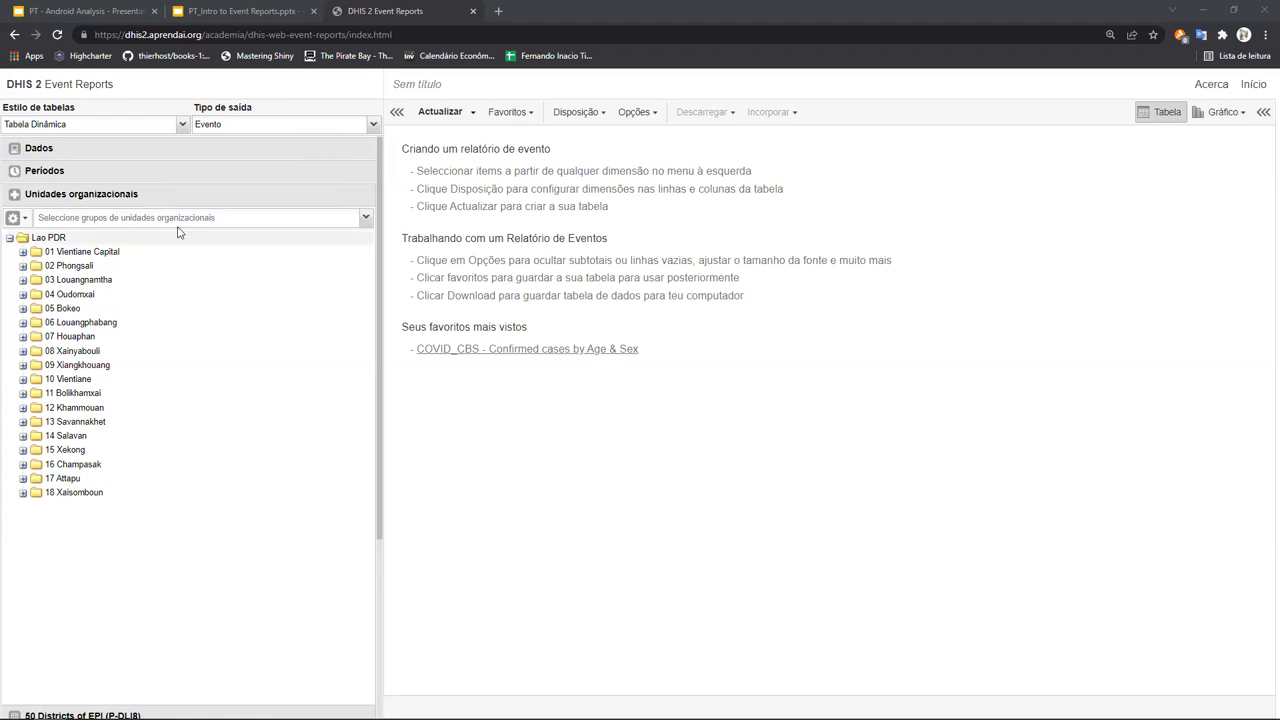
Review the choices for fixed, relative and start/end date periods, leaving the Hoje period unselected.
left_click(140, 180)
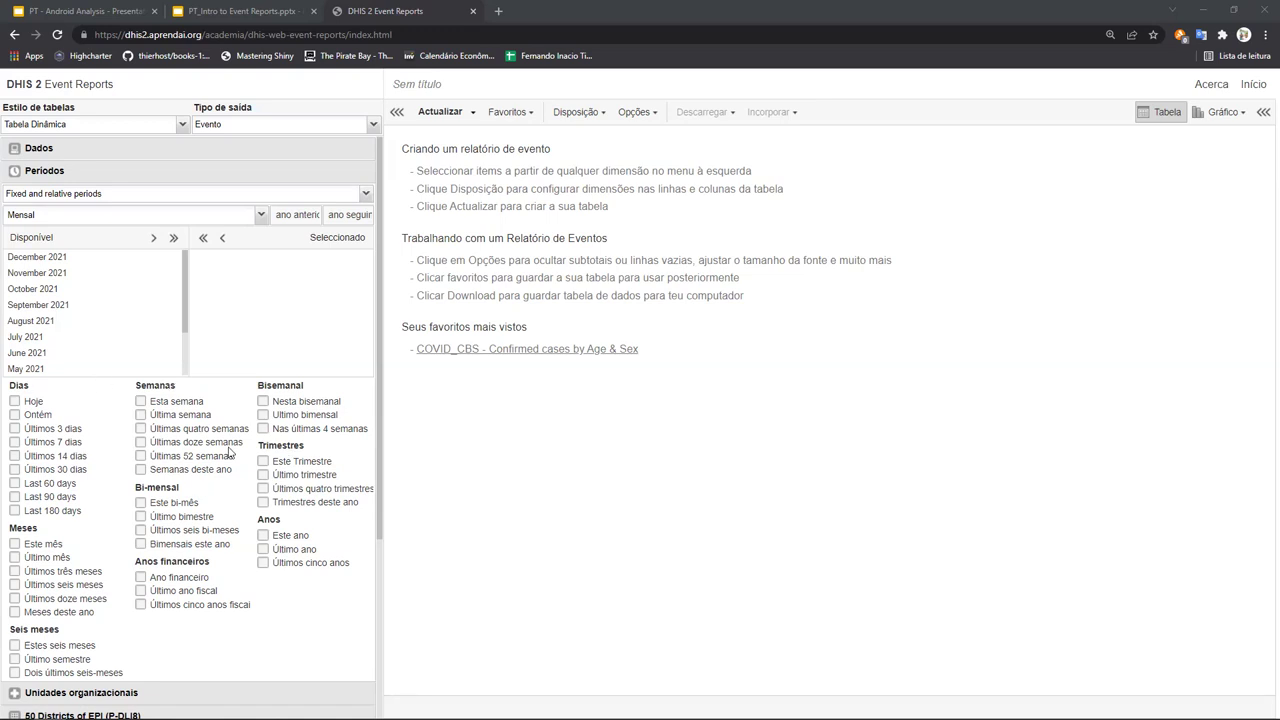
left_click(180, 194)
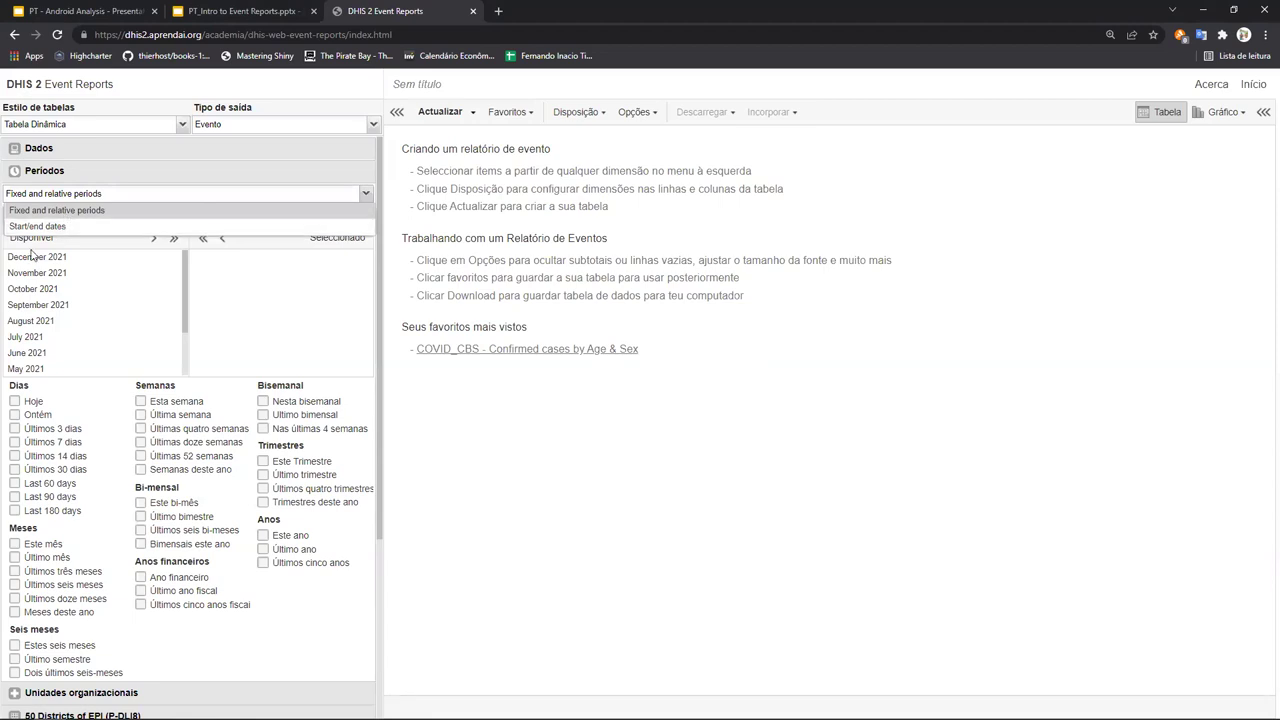
left_click(321, 305)
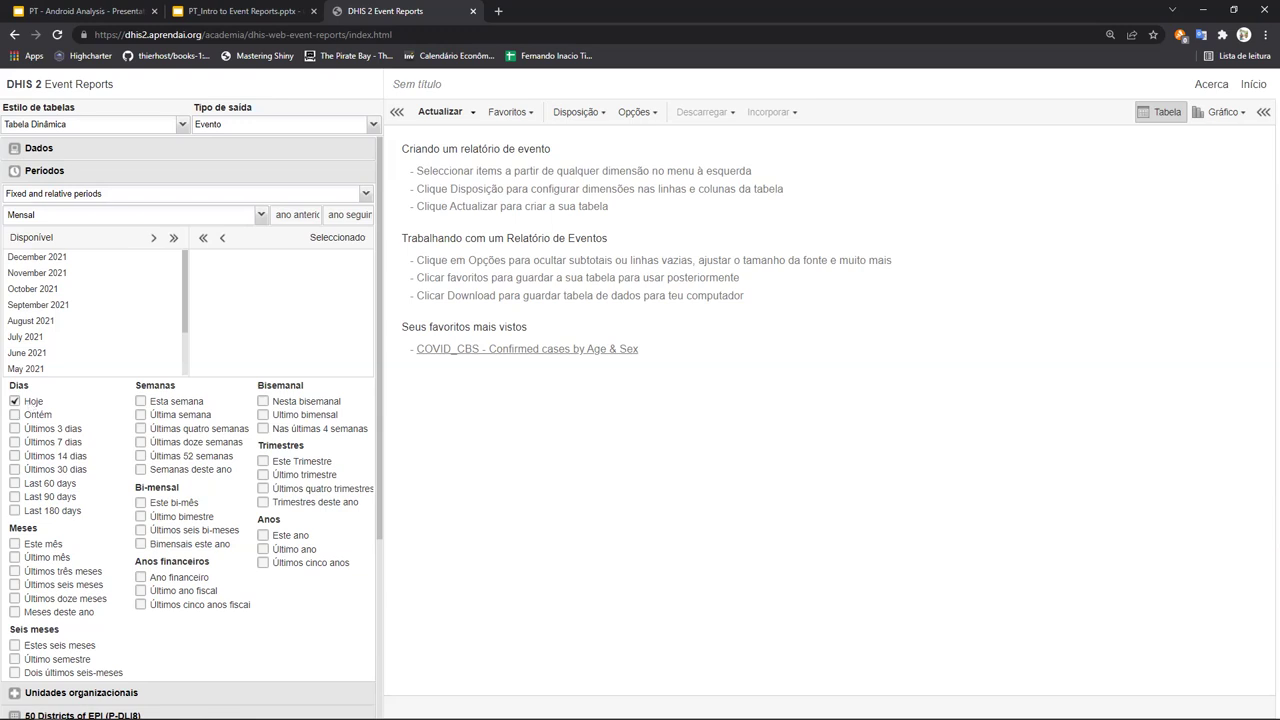
left_click(15, 401)
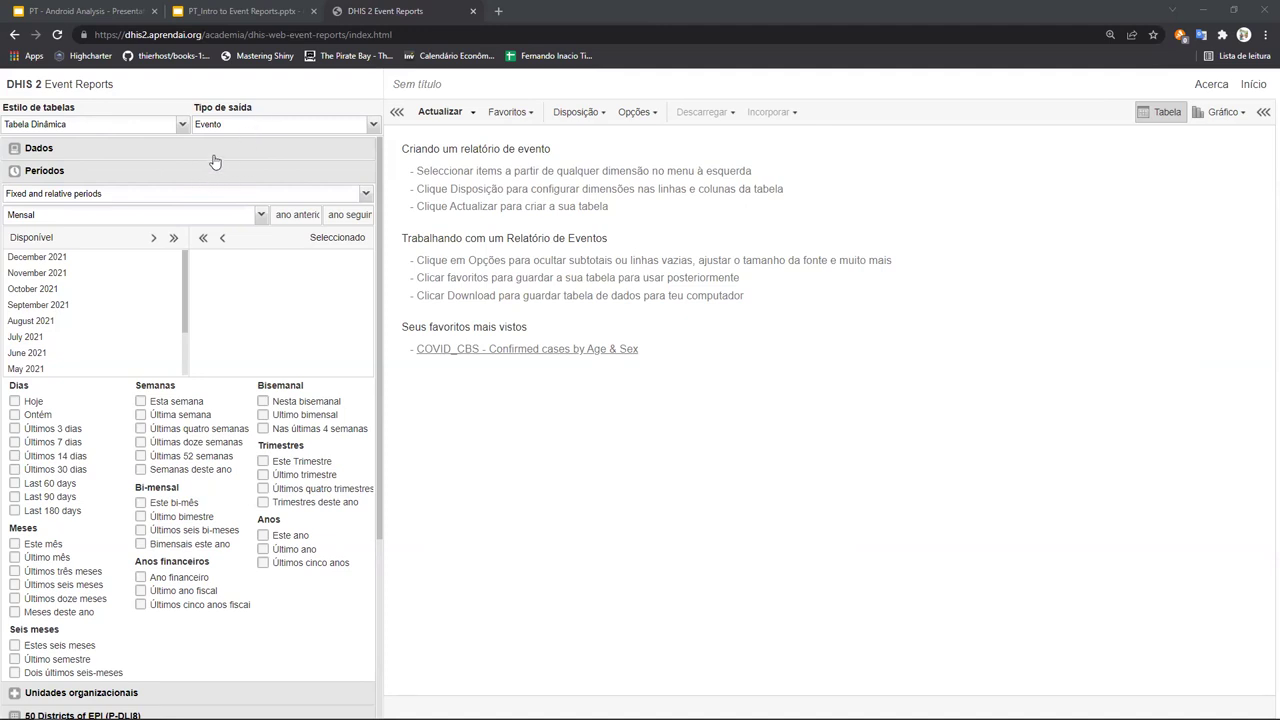
Return to the selected data items and try to update the table without choosing a period.
left_click(170, 148)
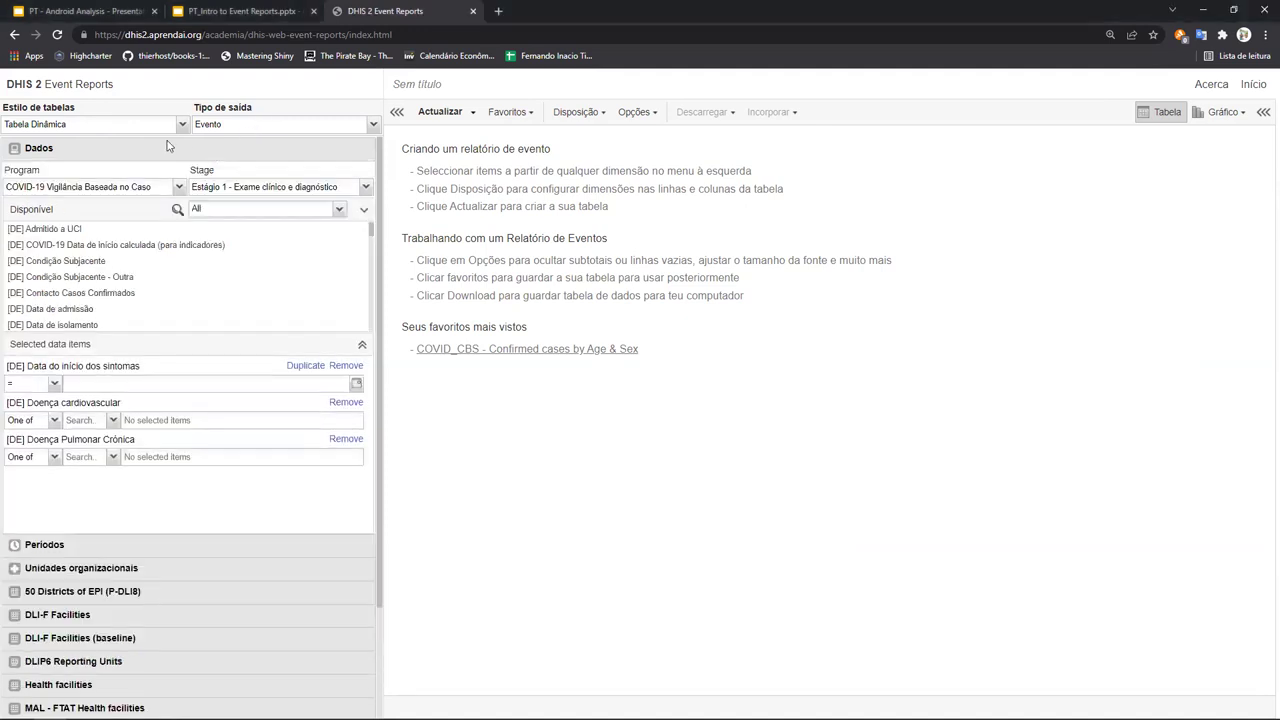
left_click(510, 114)
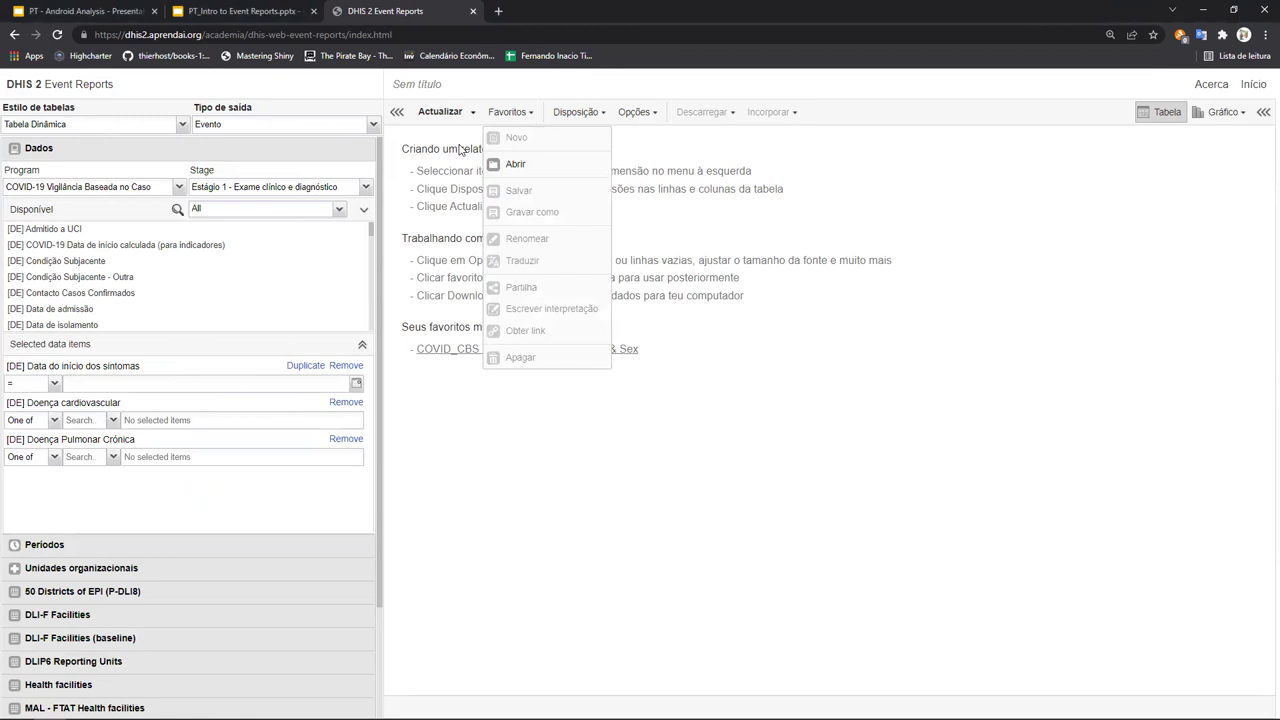
left_click(440, 112)
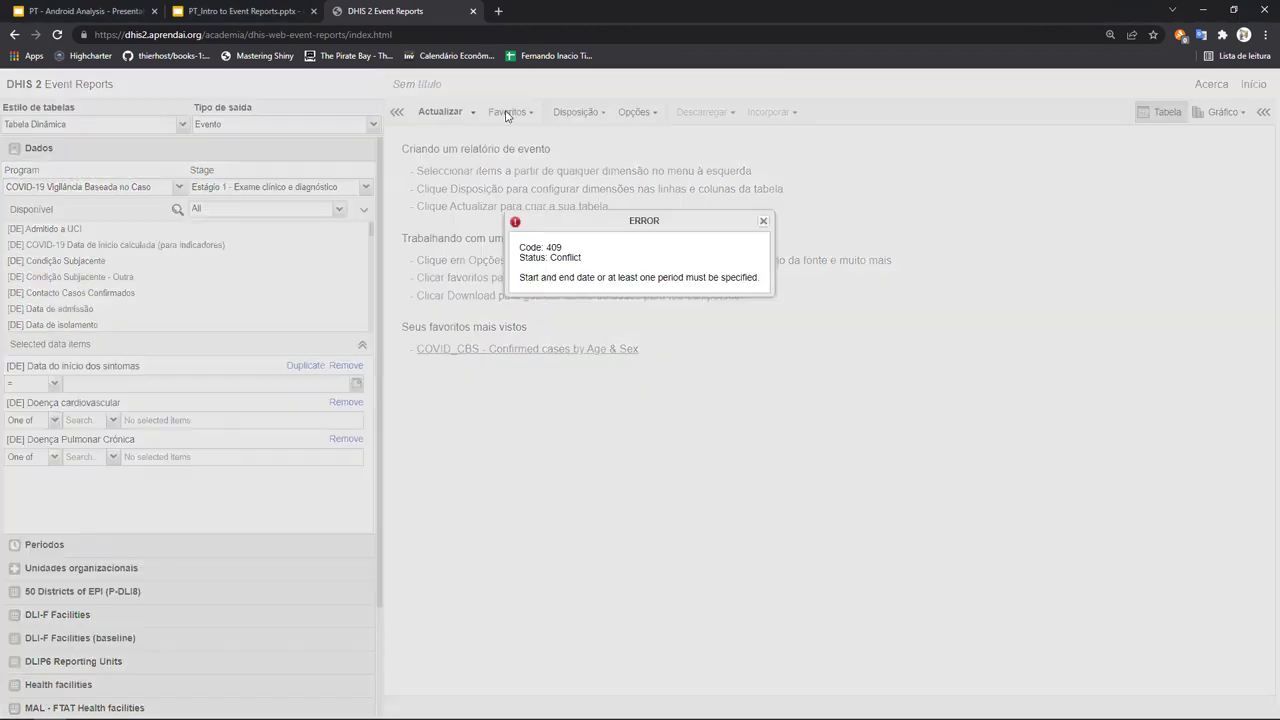
left_click(766, 220)
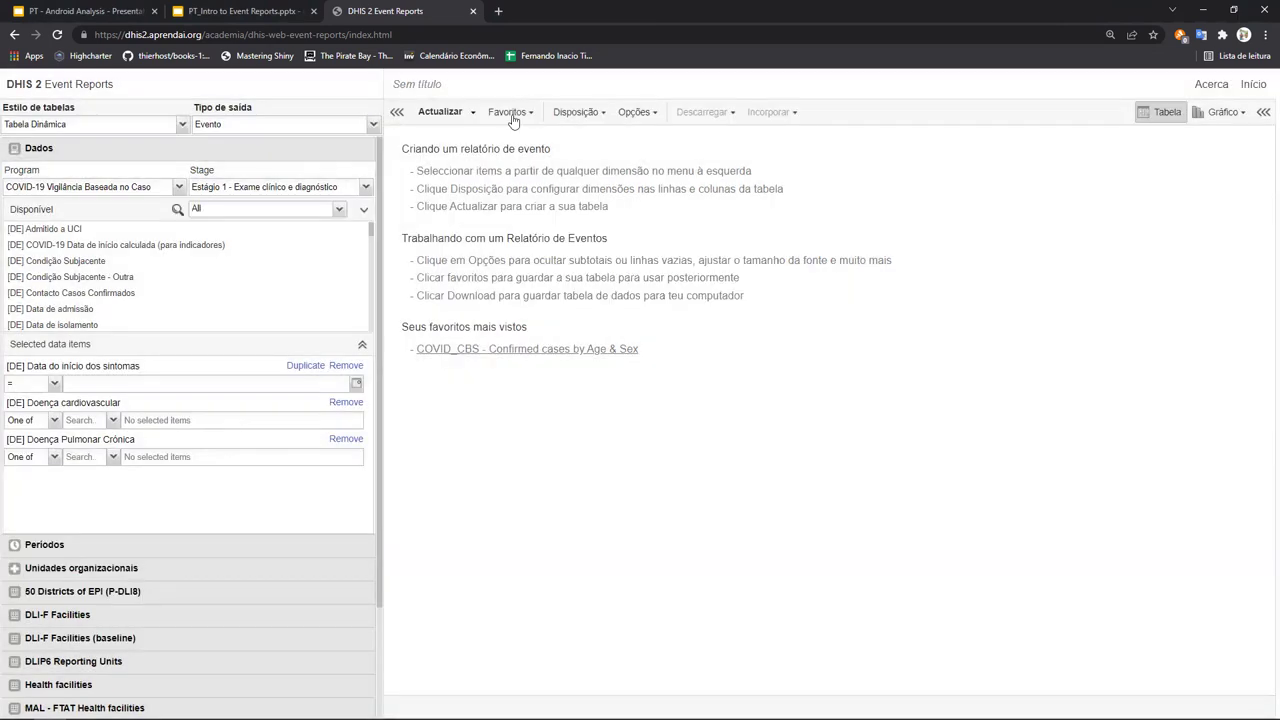
Start an empty report with program COVID-19 Vigilância Baseada no Caso and stage Estágio 3 - Resultados do laboratório.
left_click(512, 114)
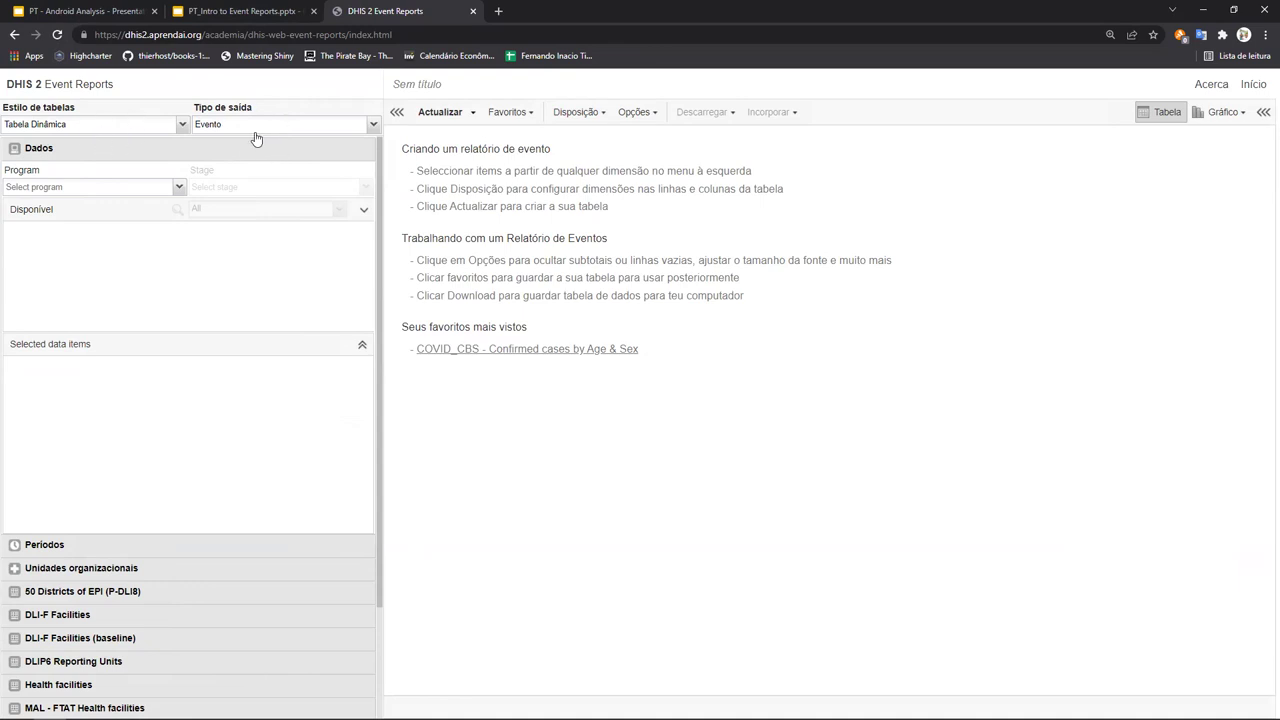
left_click(141, 189)
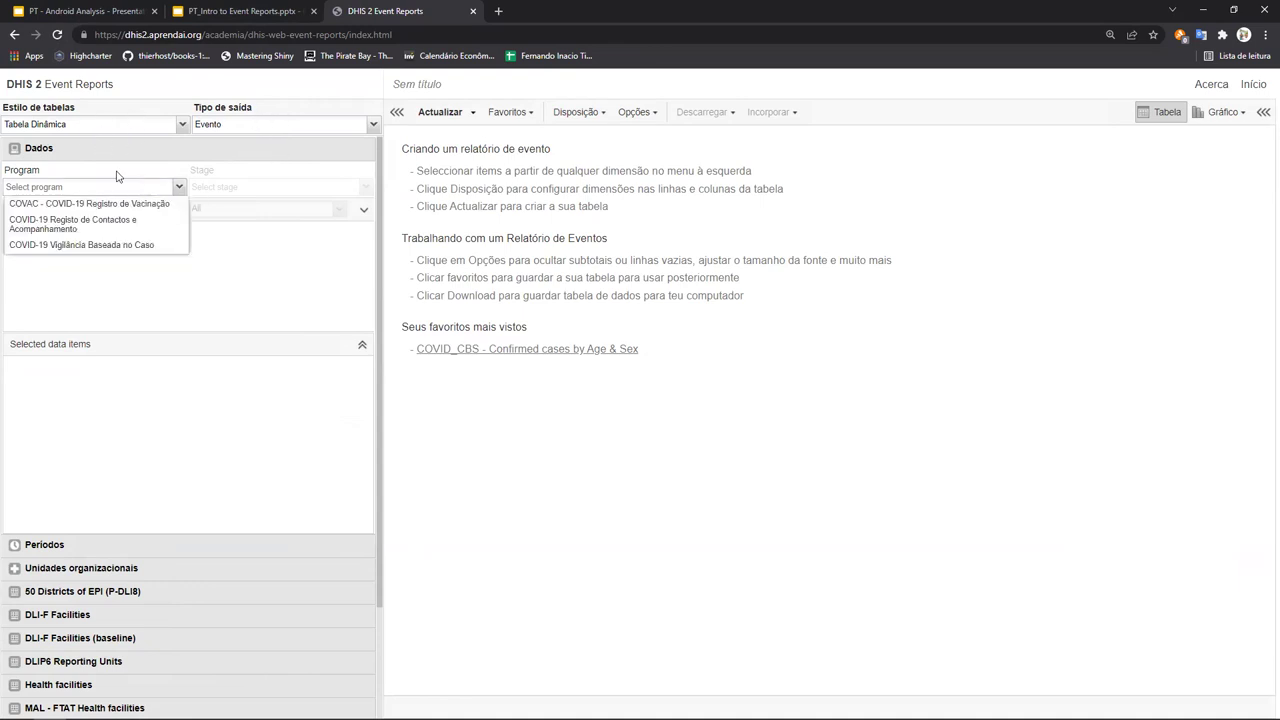
left_click(104, 248)
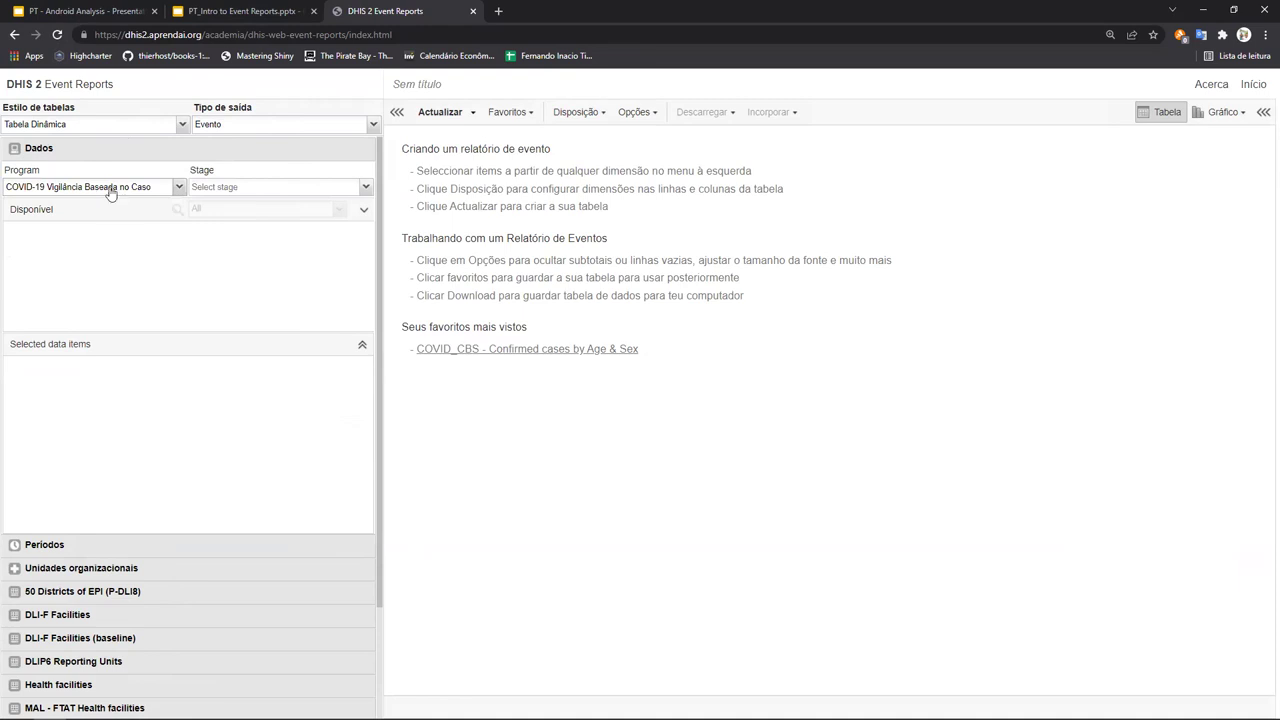
left_click(284, 192)
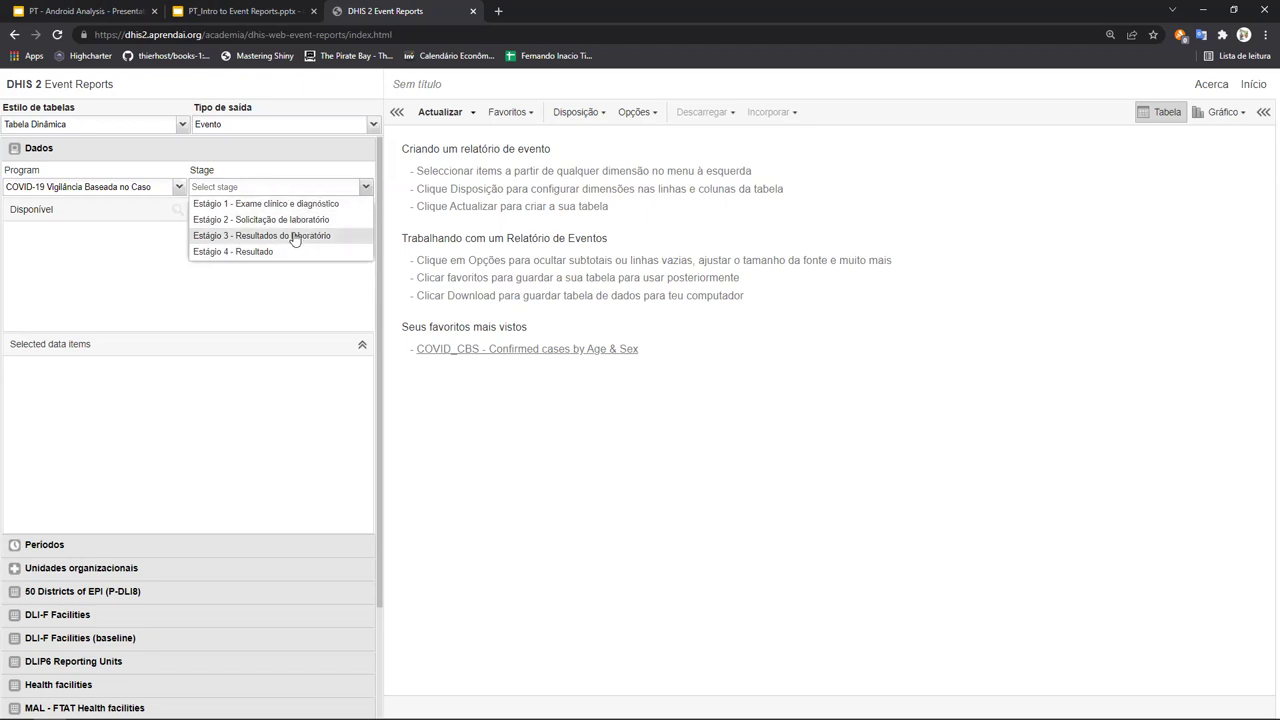
left_click(295, 237)
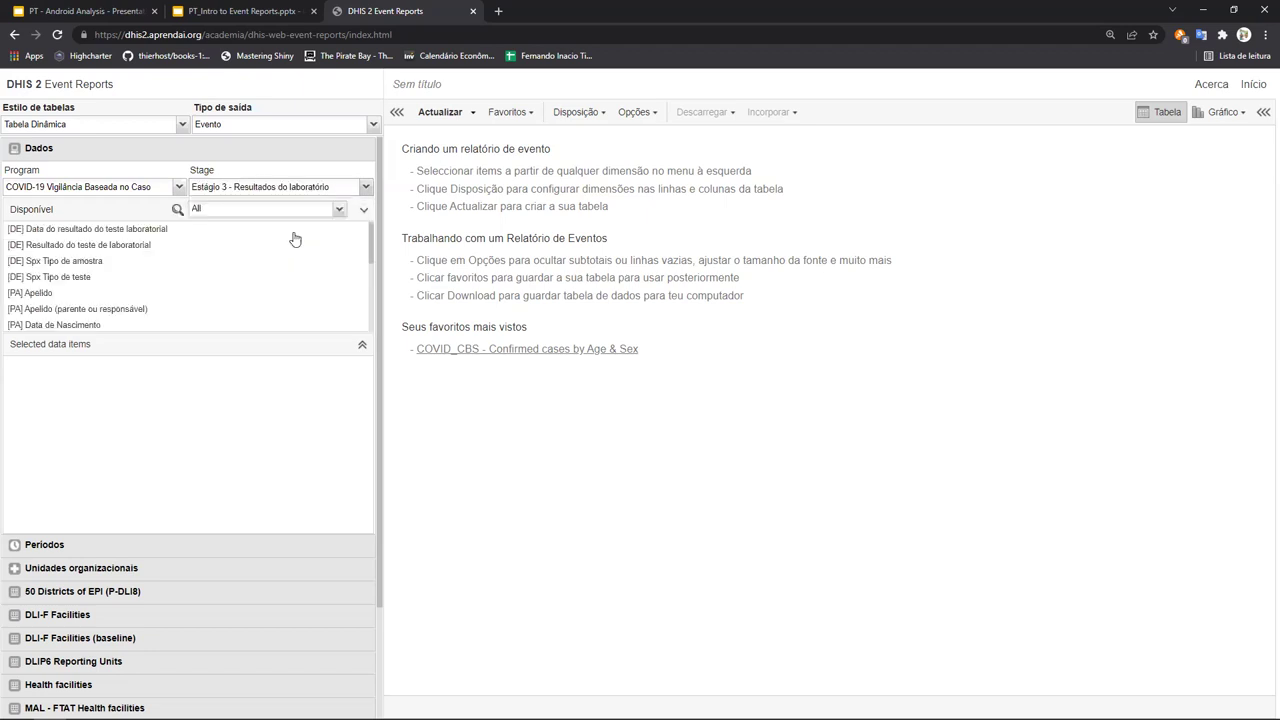
Filter the available data items by Res, clear the filter, and browse the full list.
left_click(177, 210)
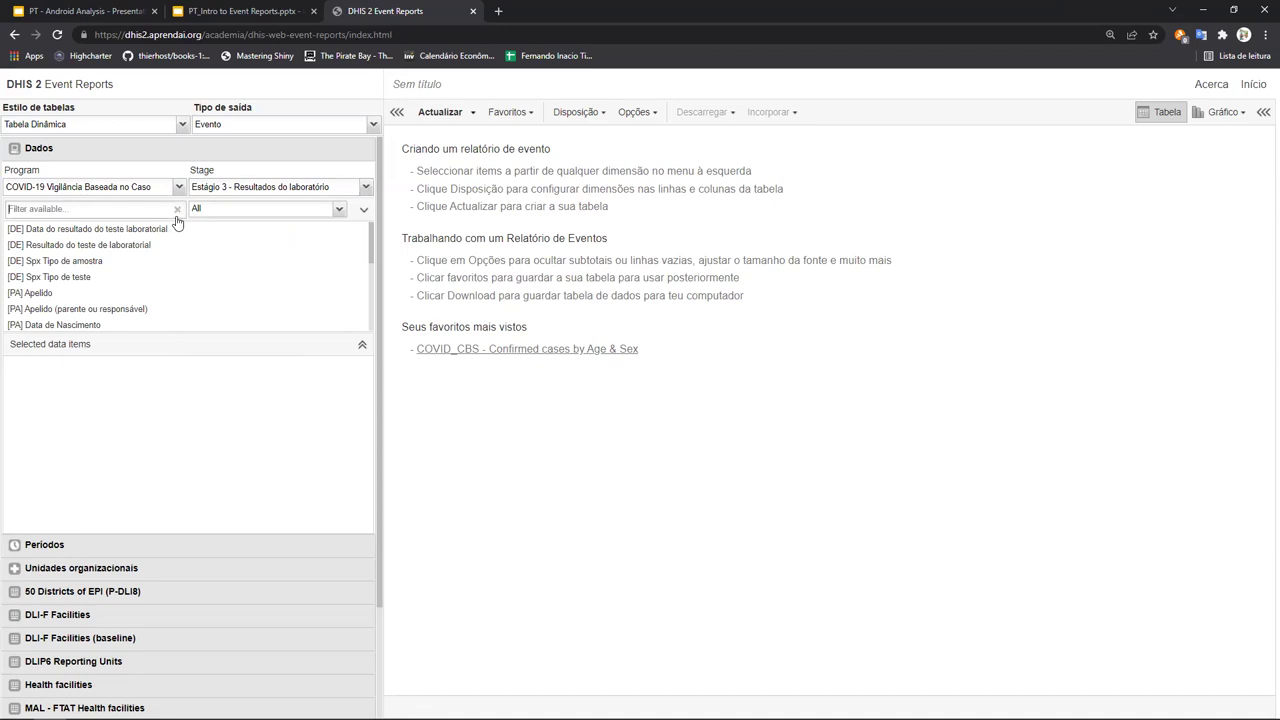
type("Res")
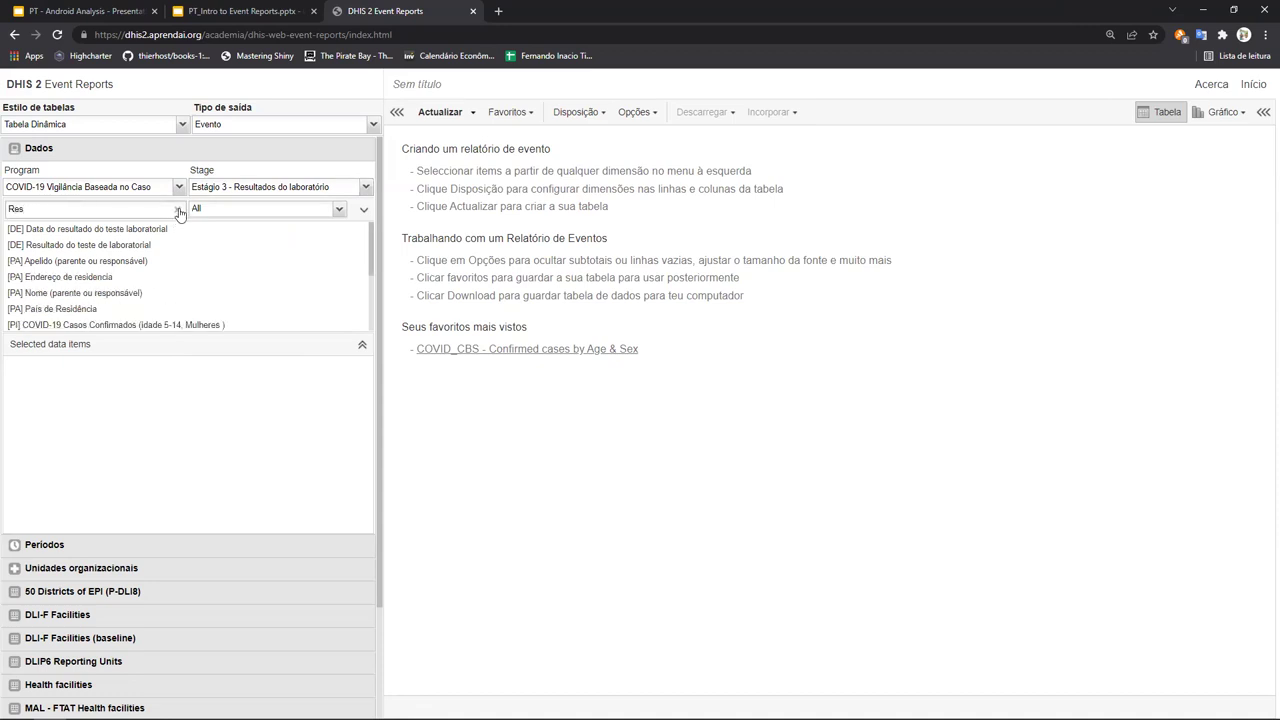
left_click(177, 209)
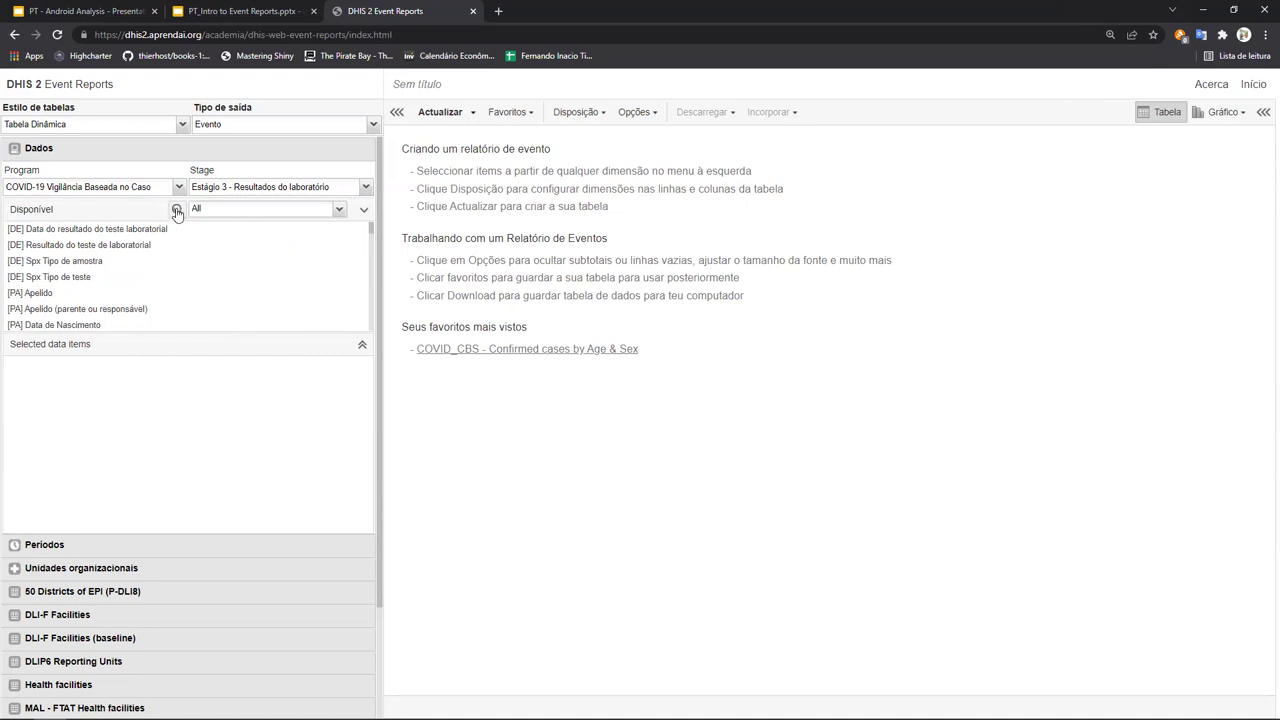
scroll(120, 287, "down", 6)
scroll(120, 287, "down", 3)
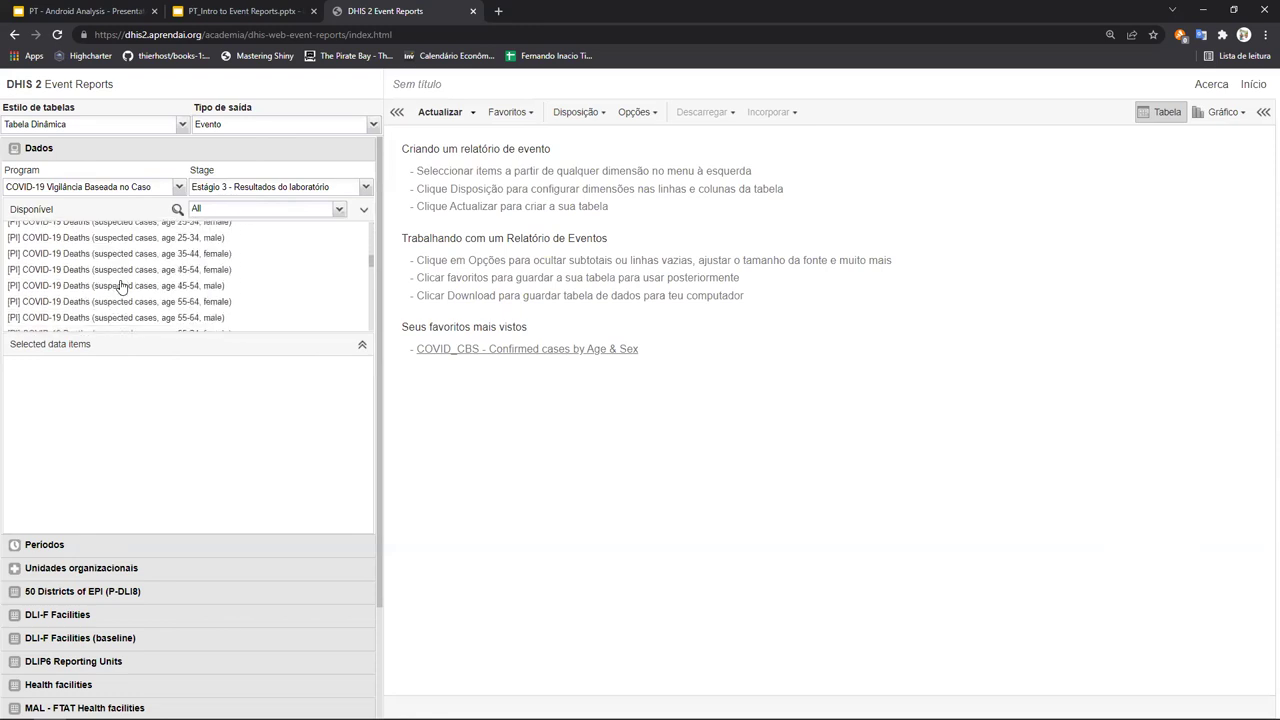
scroll(150, 260, "up", 10)
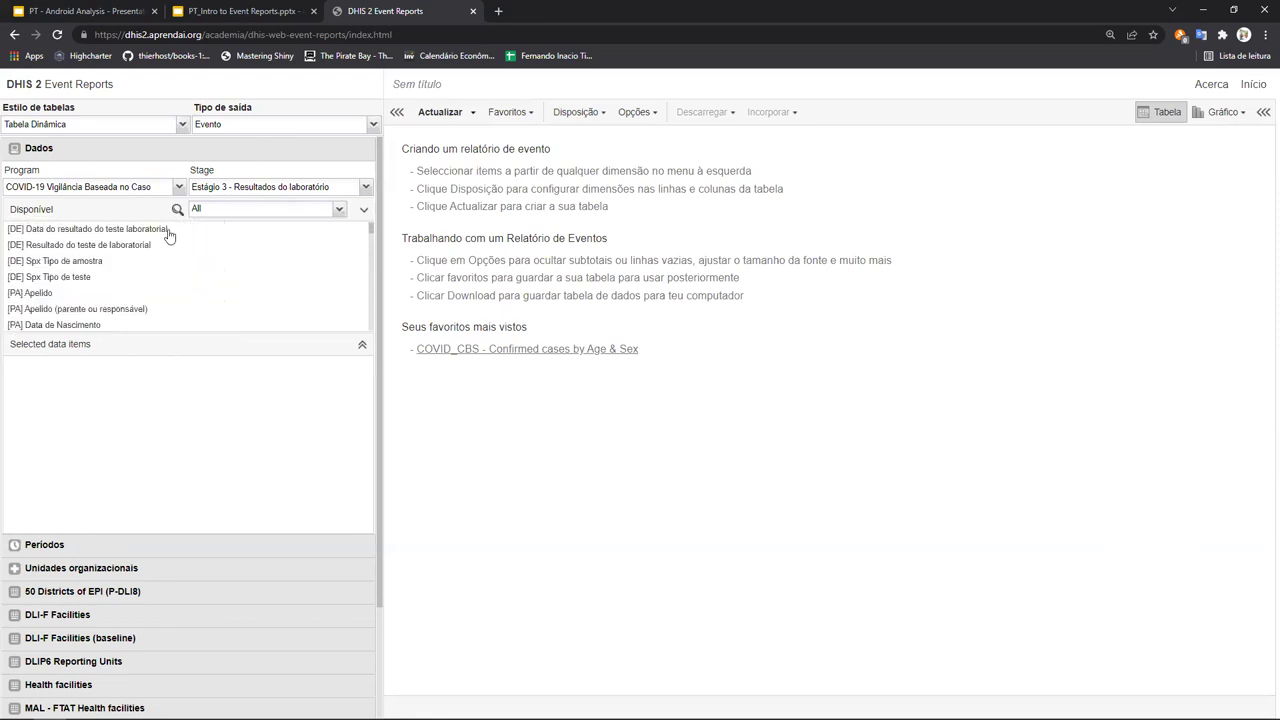
Filter the available data items by Resul and add [DE] Resultado do teste de laboratorial.
left_click(177, 209)
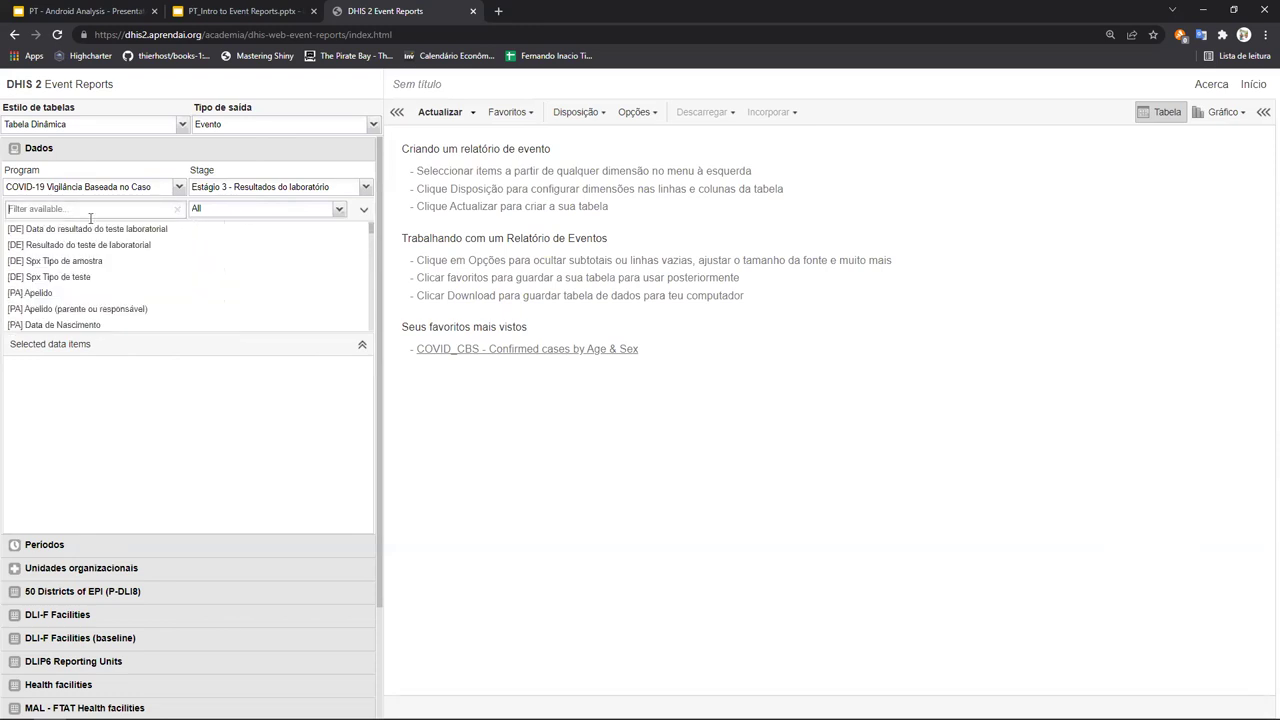
left_click(179, 215)
left_click(177, 209)
type("Resul")
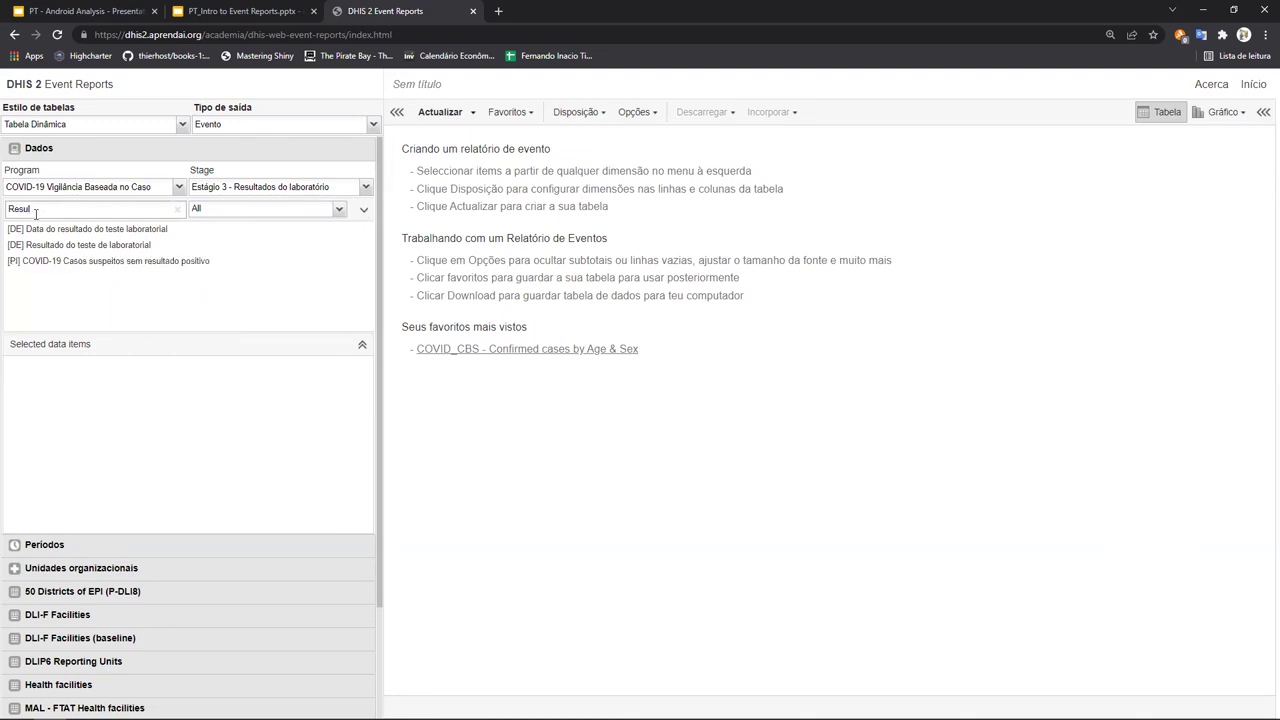
left_click(108, 246)
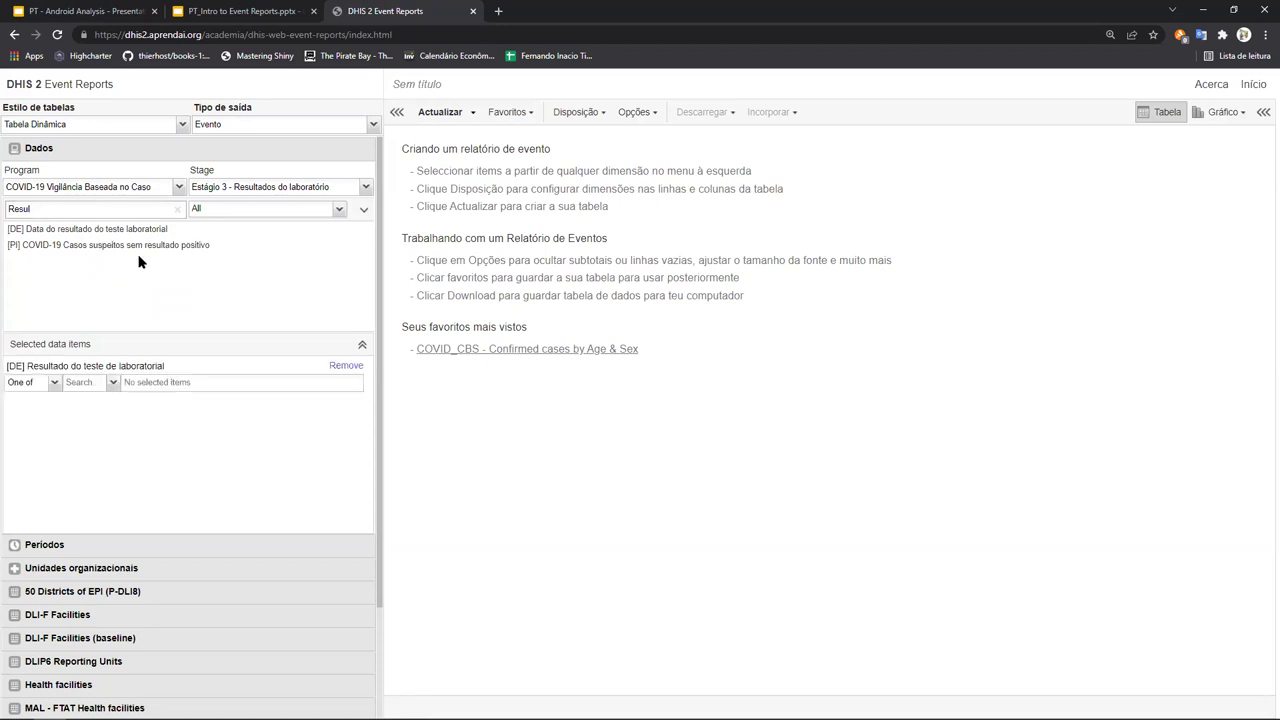
Filter the available data items by Idade and add the [PA] Idade attribute.
double_click(63, 206)
type("Ida")
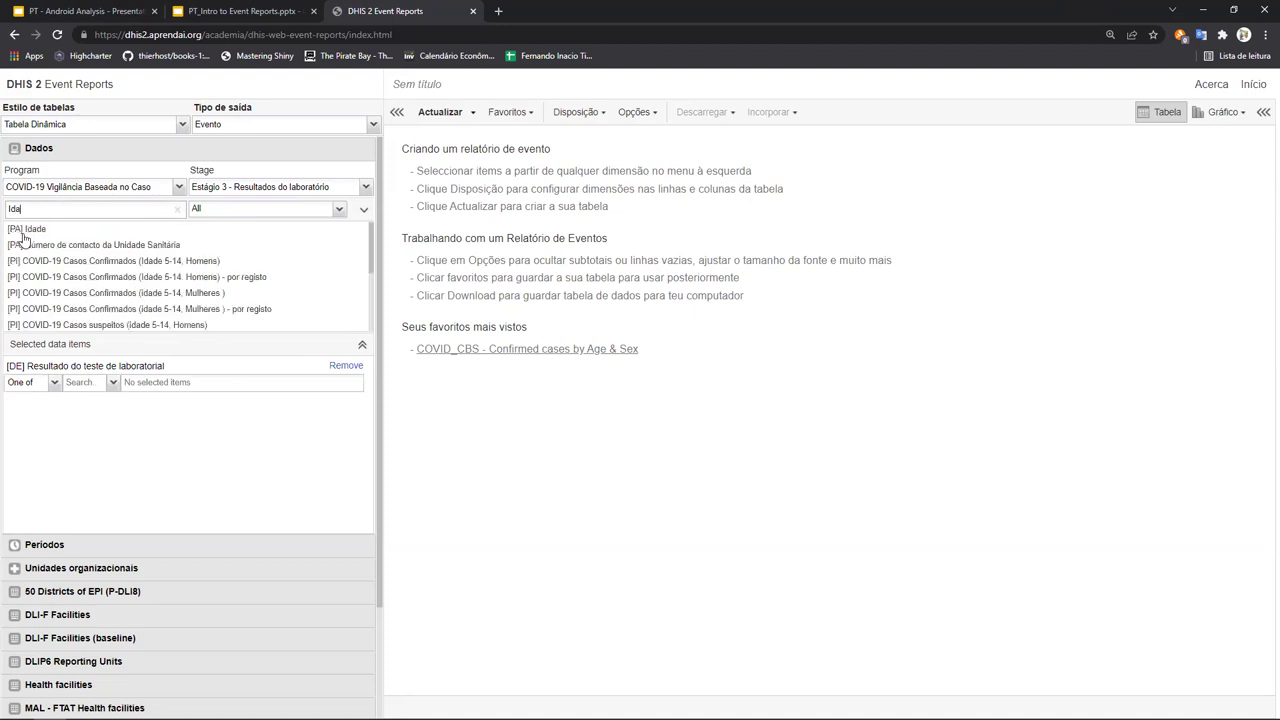
type("de")
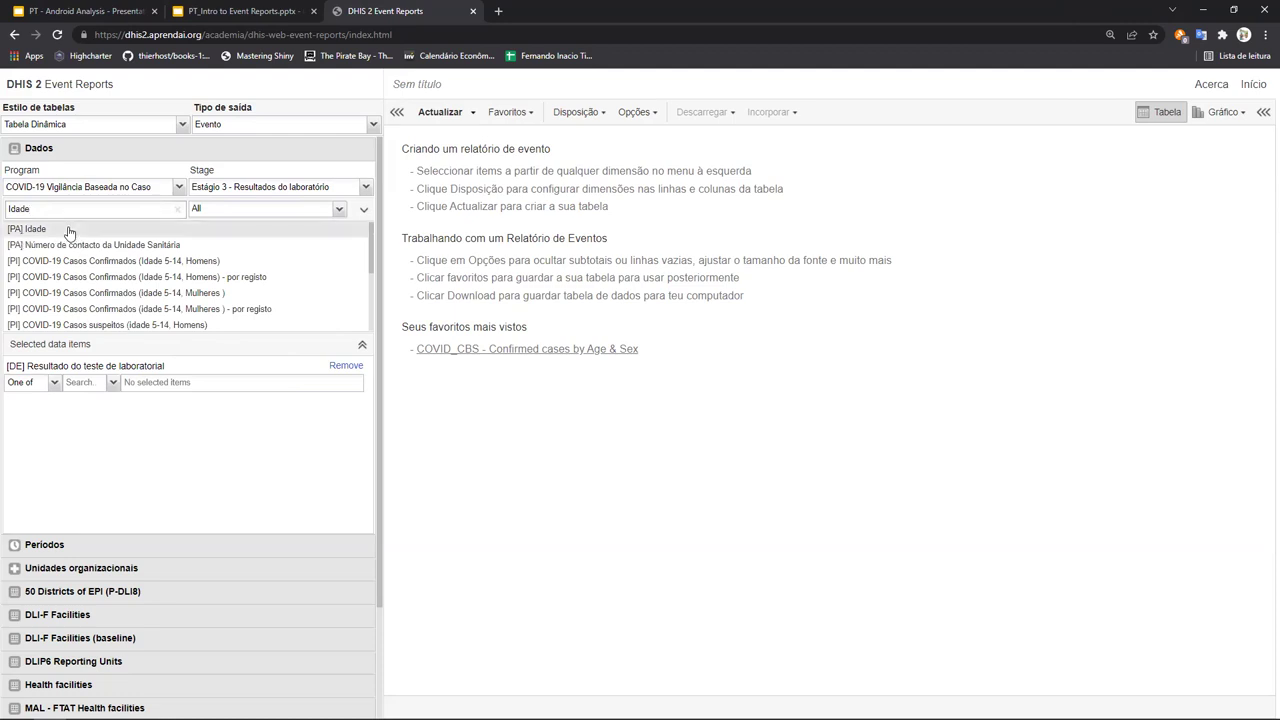
left_click(69, 230)
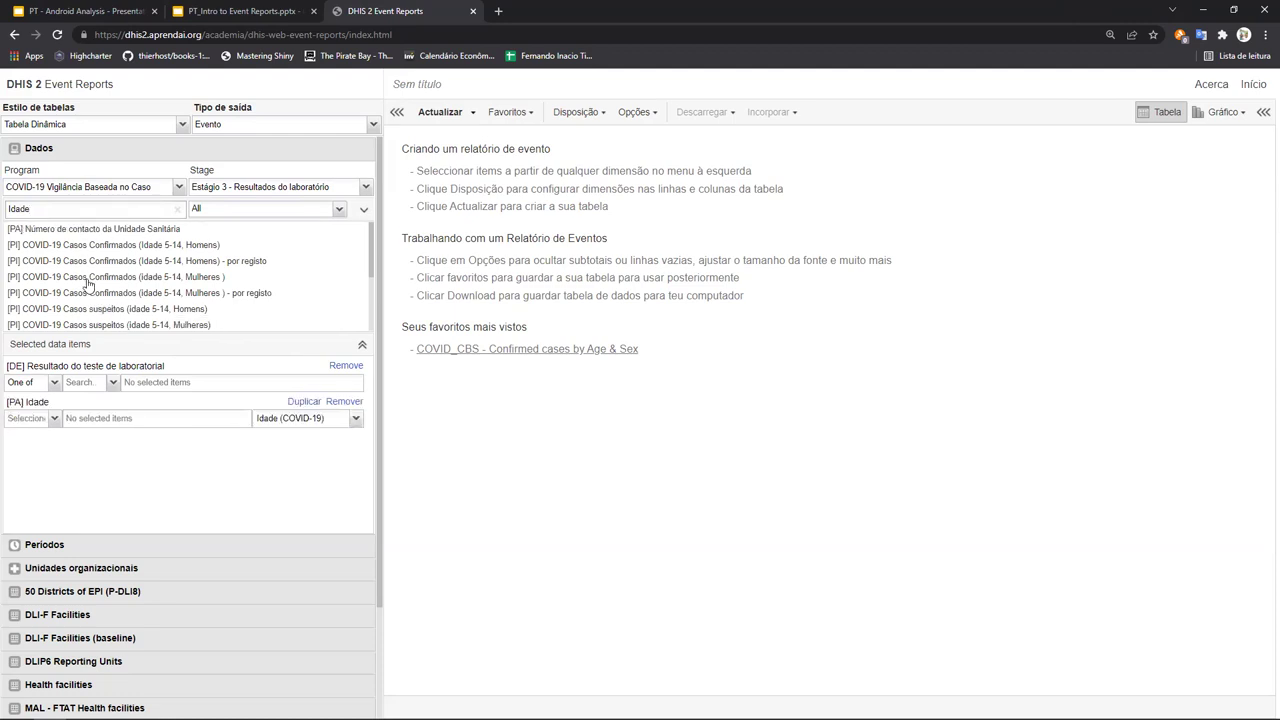
Filter the available data items by Sex, add the [PA] Sexo attribute, and clear the filter.
left_click(63, 210)
key("ctrl+a")
type("Sex")
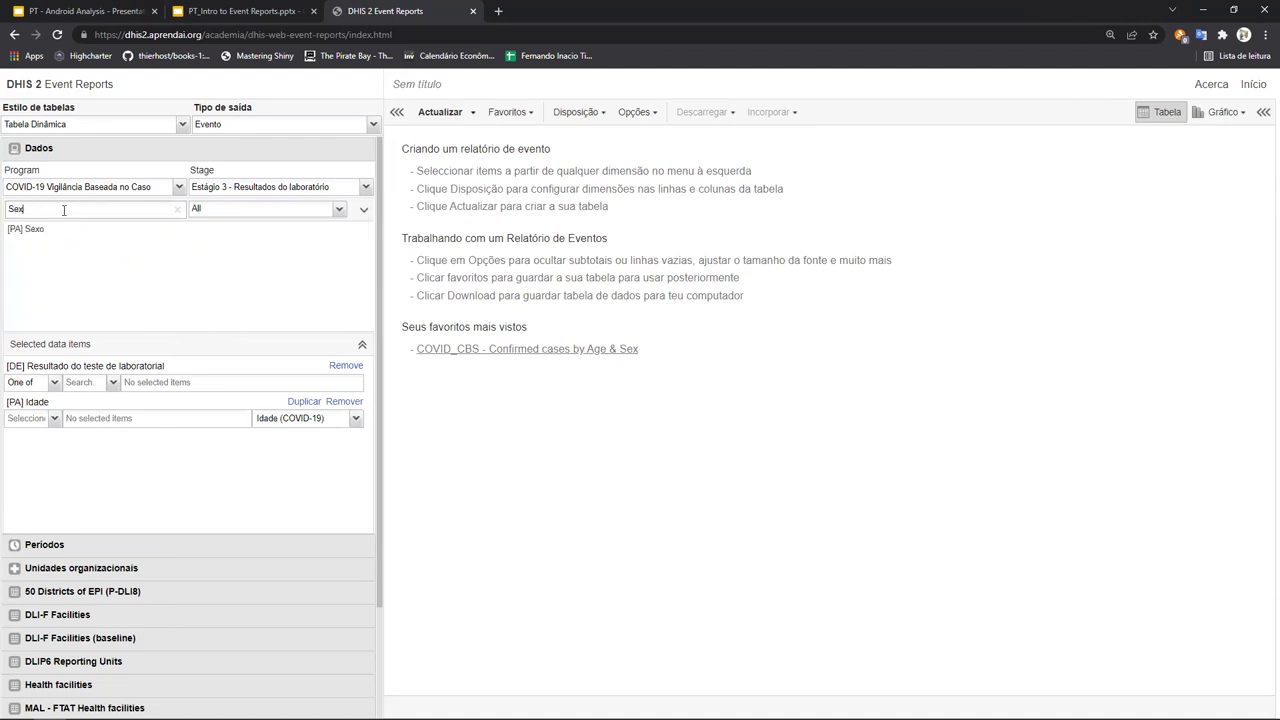
left_click(55, 232)
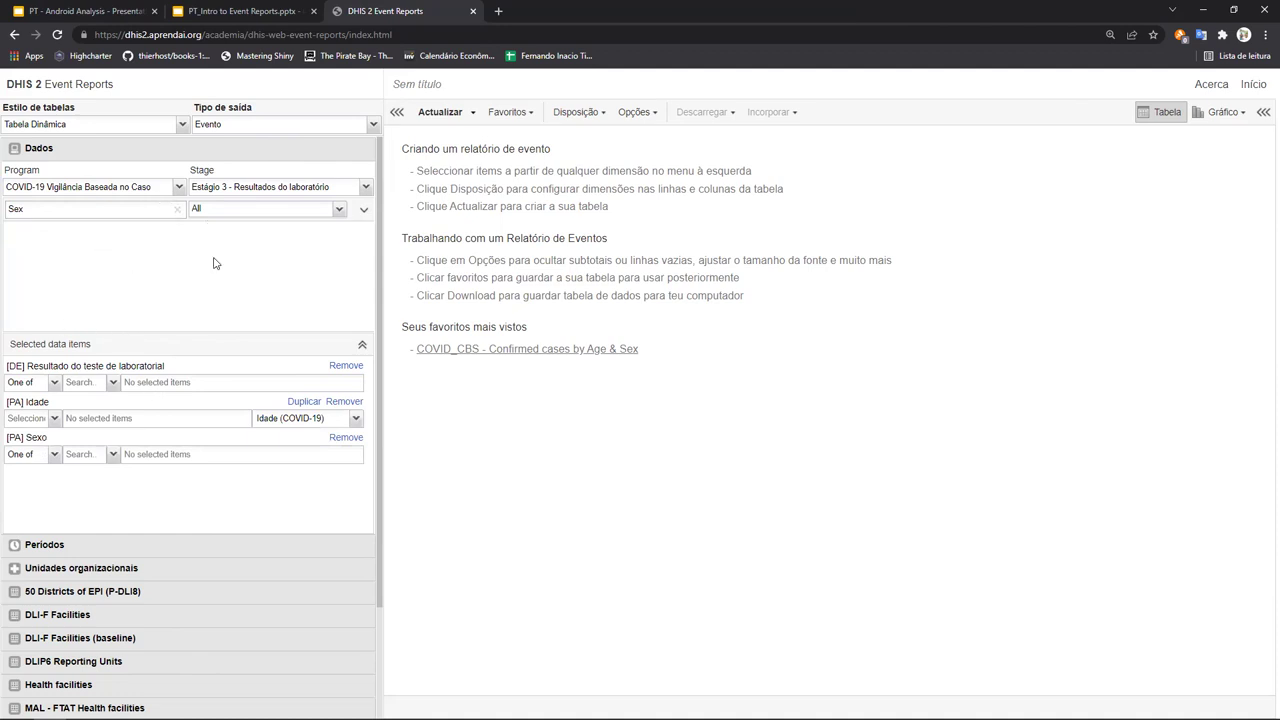
left_click(179, 210)
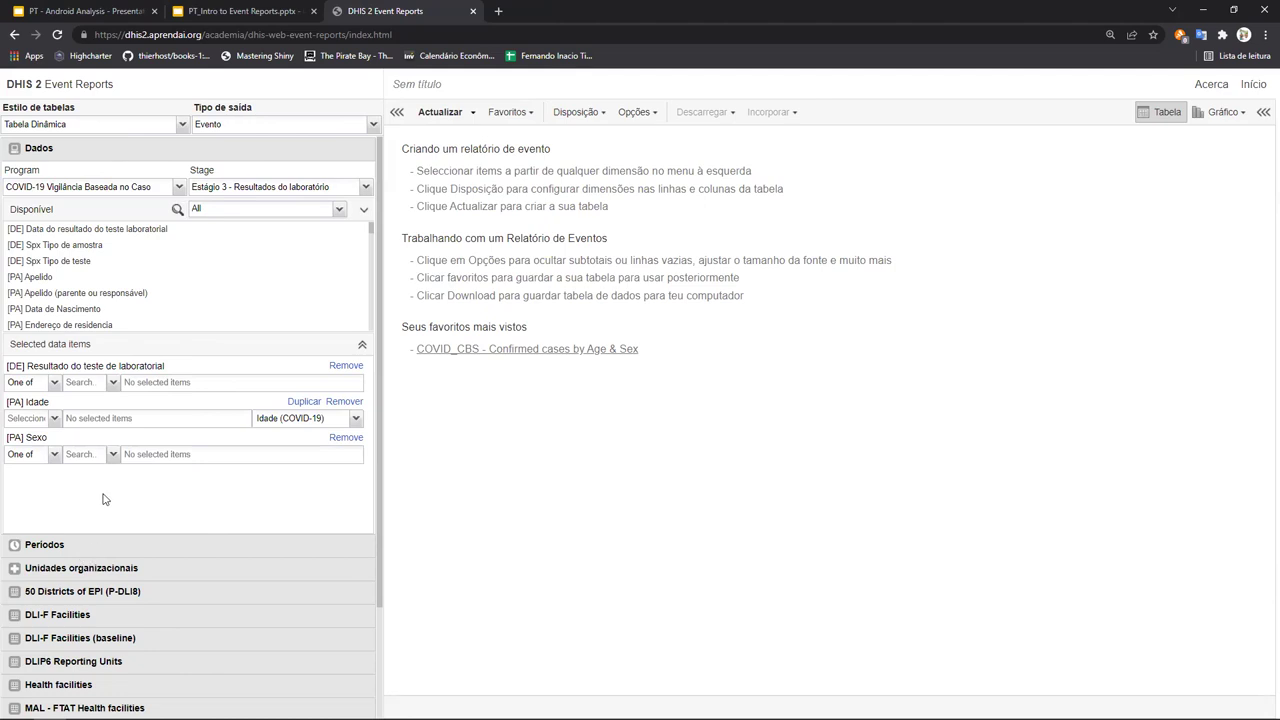
Generate the pivot table for the year 2021 and the organisation unit Lao PDR.
left_click(92, 549)
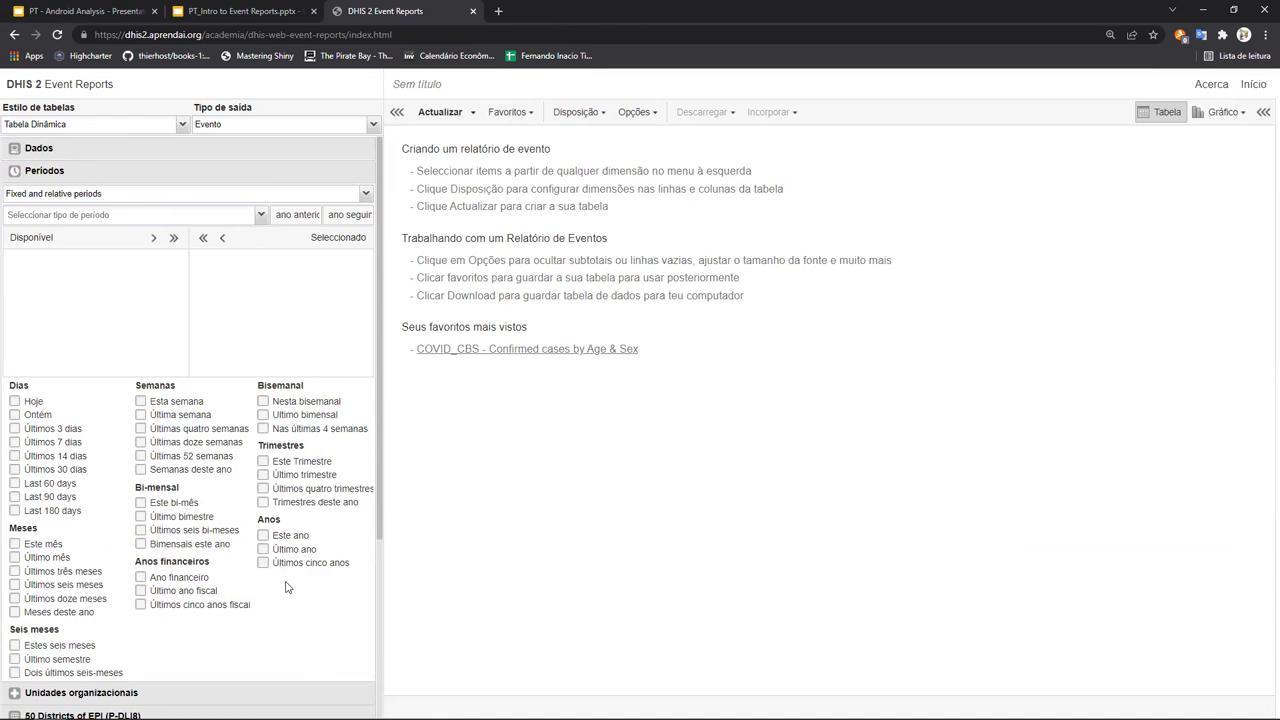
left_click(306, 548)
left_click(92, 692)
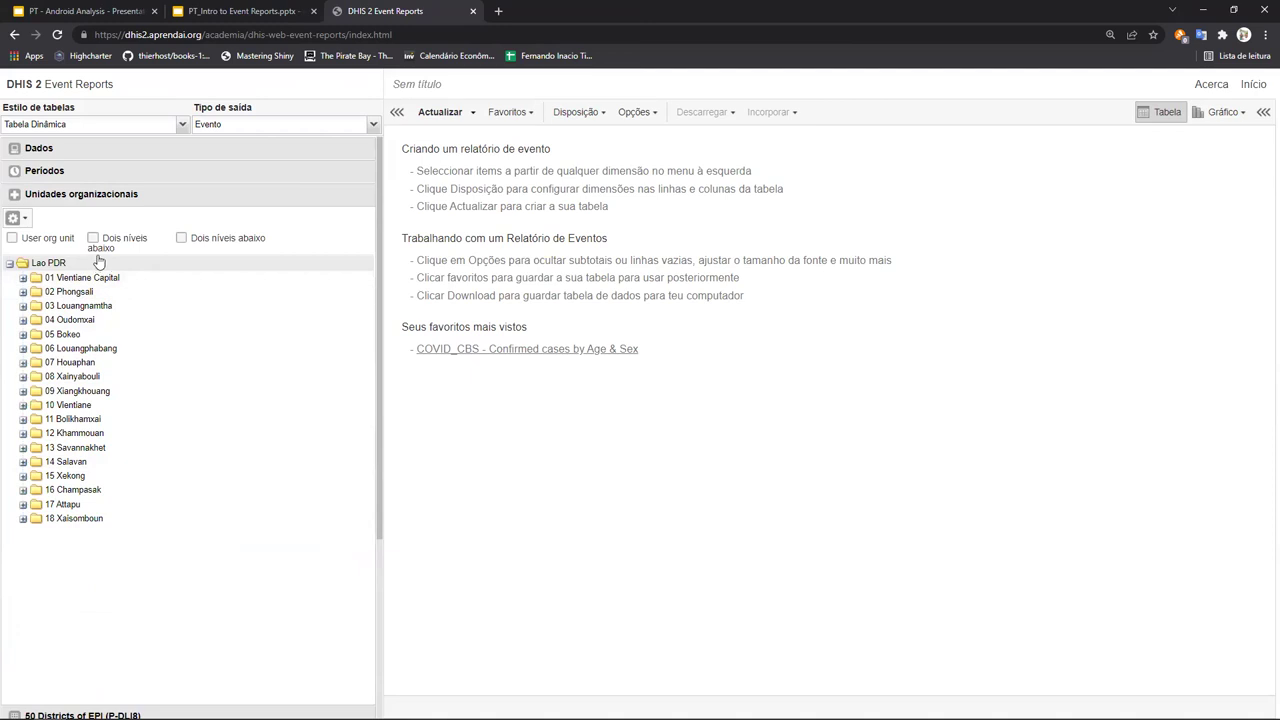
left_click(440, 111)
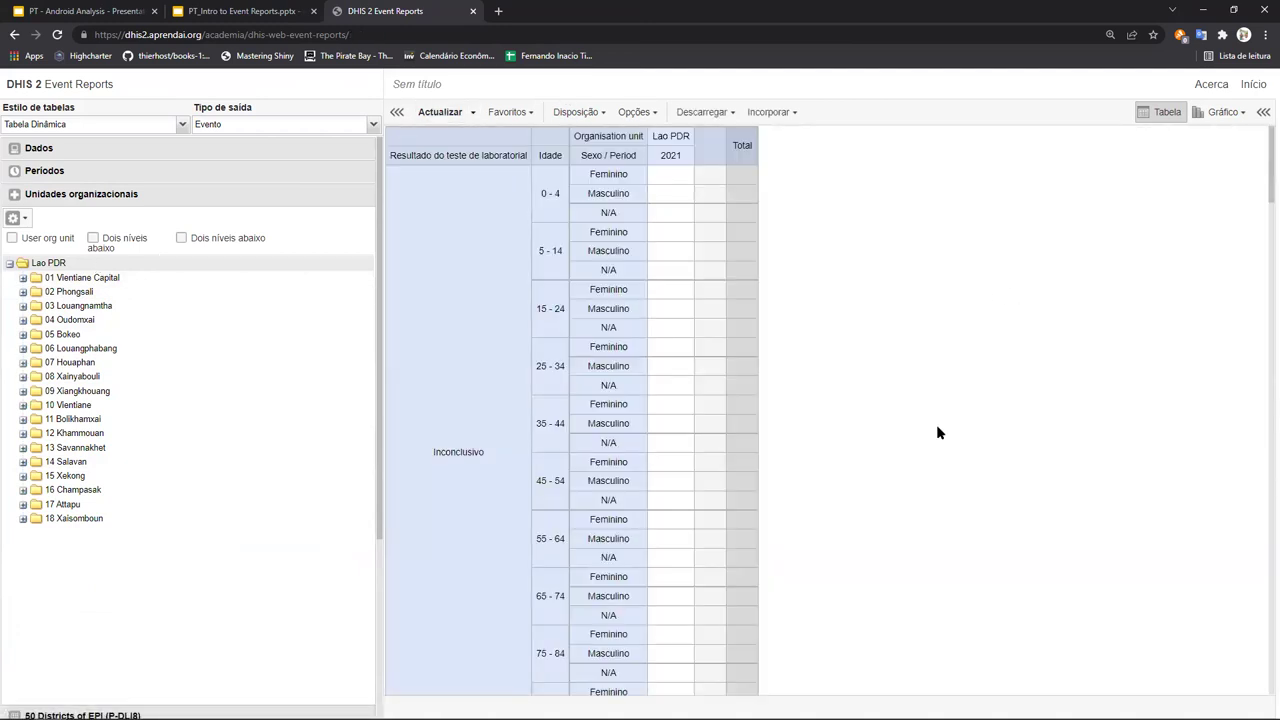
Examine the pivot table's laboratory test results by age group and sex across all result categories.
scroll(726, 340, "down", 3)
scroll(726, 340, "down", 3)
scroll(726, 340, "up", 7)
scroll(726, 341, "down", 4)
scroll(726, 341, "down", 6)
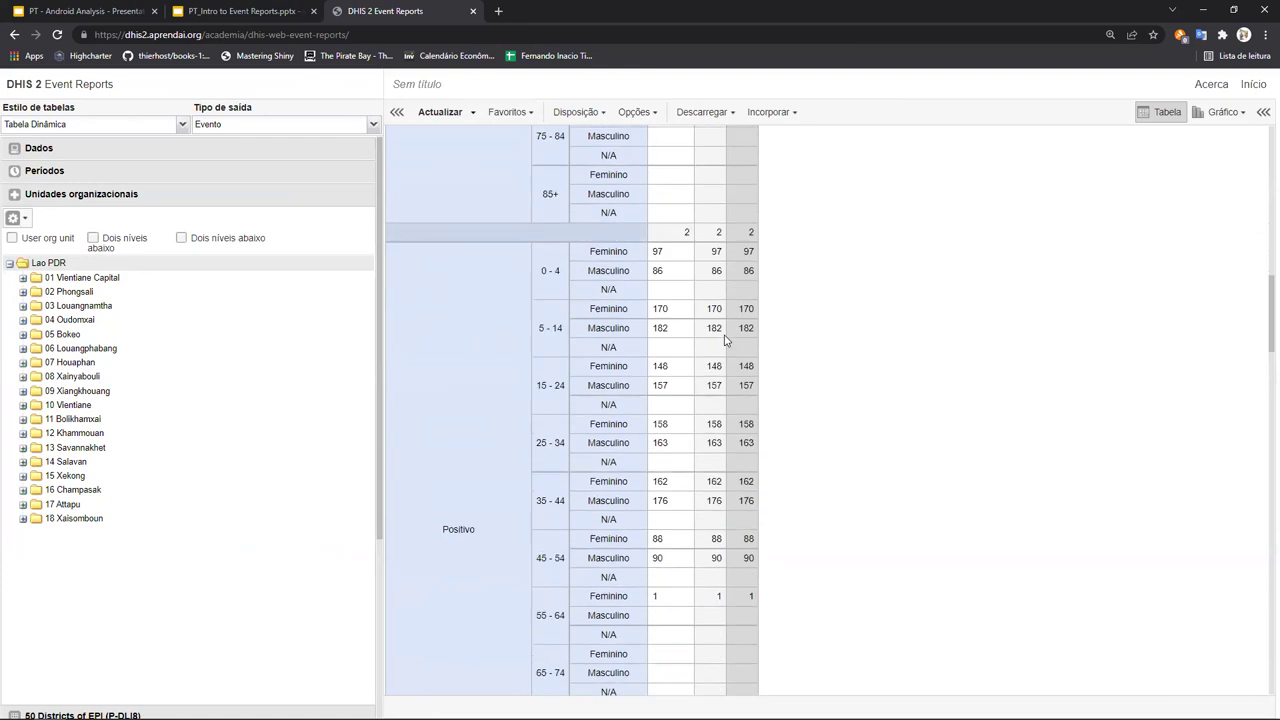
scroll(726, 341, "down", 8)
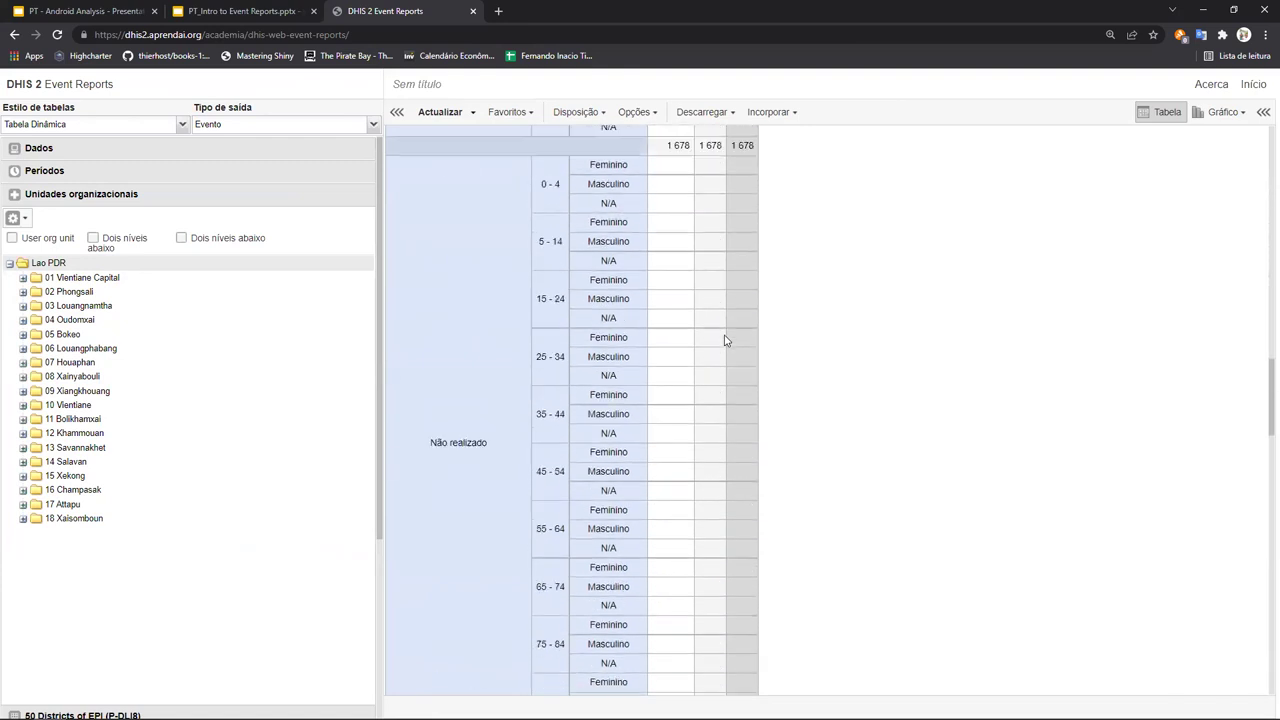
scroll(724, 340, "up", 18)
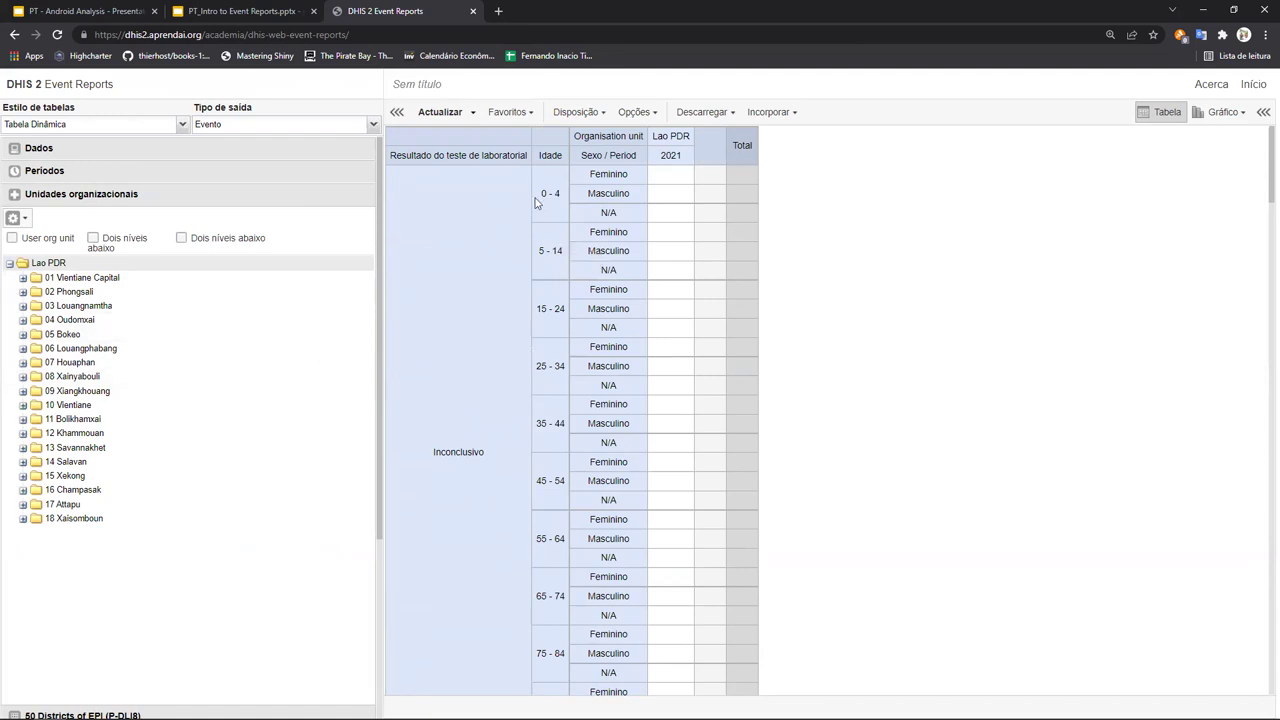
Lay out the table with Resultado do teste de laboratorial, Idade and Sexo as columns, Períodos and Organisation units as report filters, and update it.
left_click(585, 113)
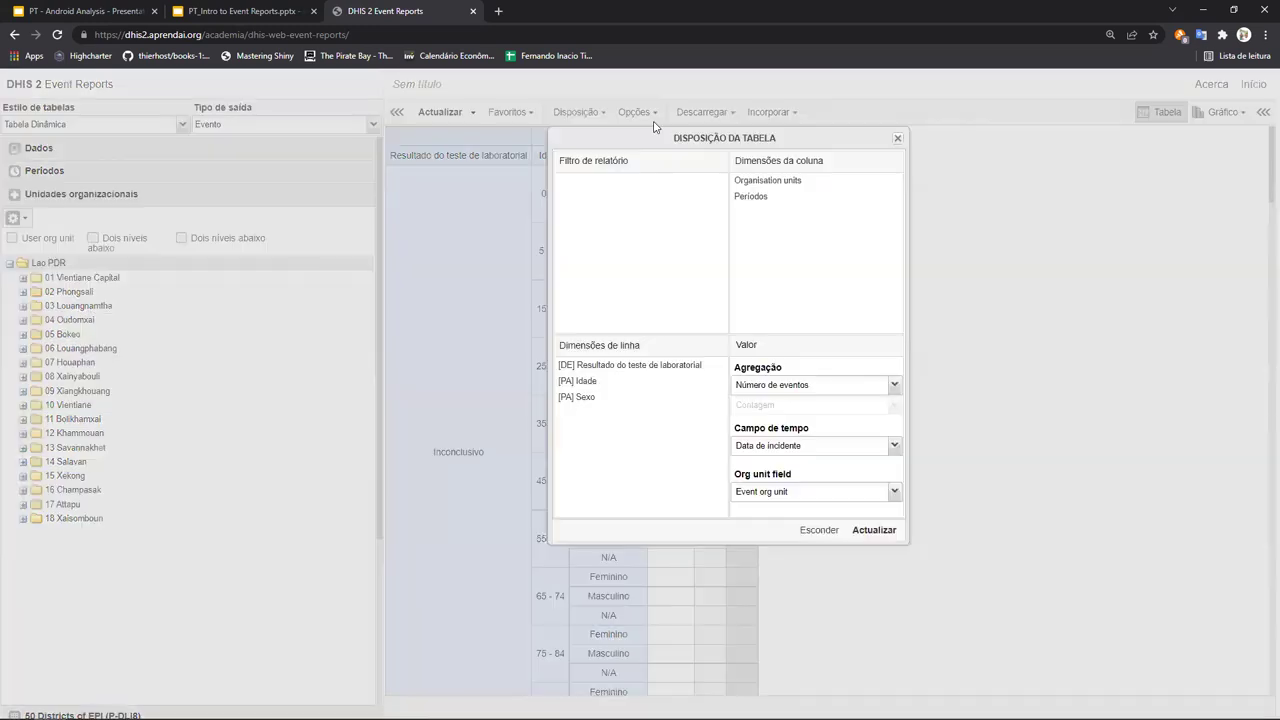
left_click_drag(894, 152, 1080, 165)
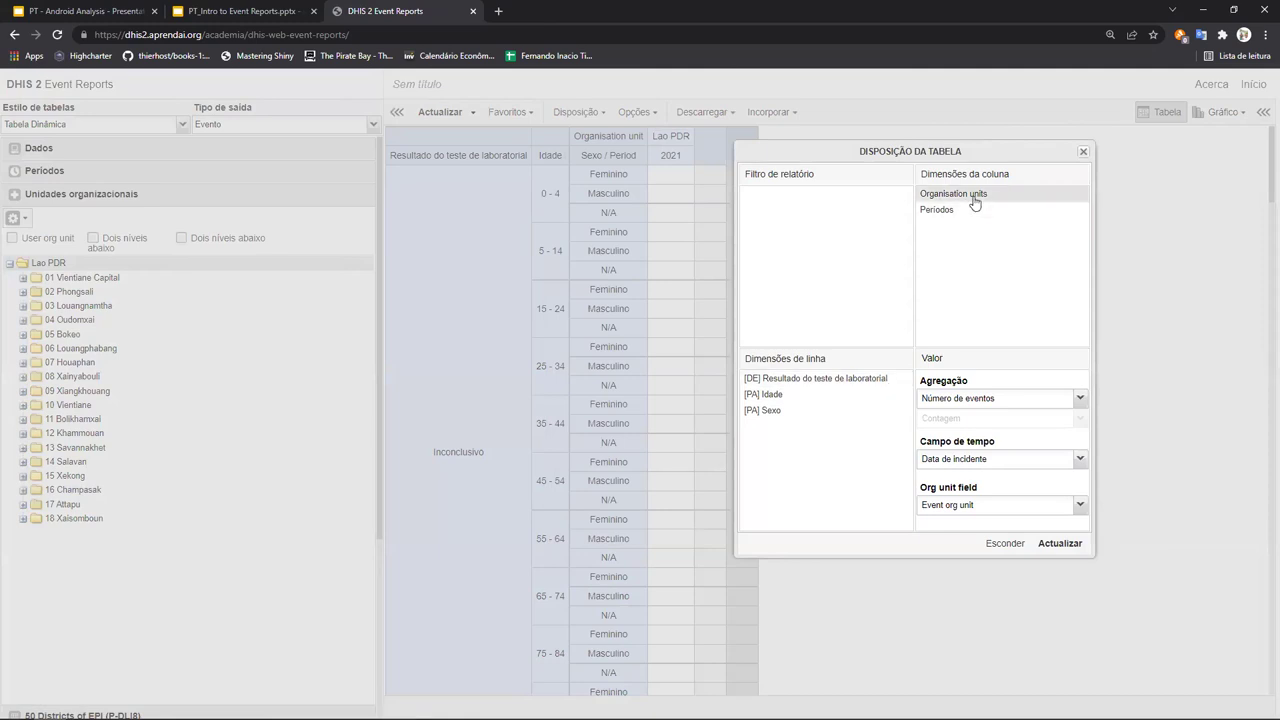
left_click_drag(973, 204, 968, 238)
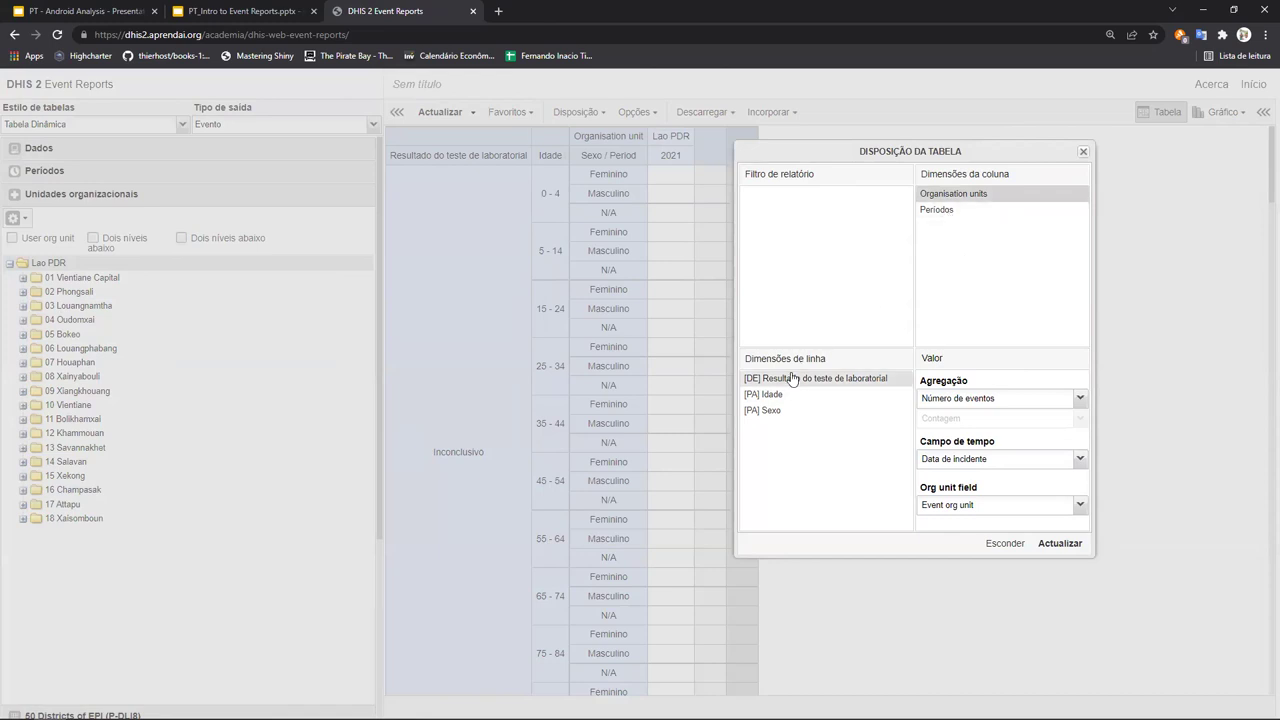
left_click_drag(796, 382, 998, 275)
left_click_drag(810, 384, 990, 245)
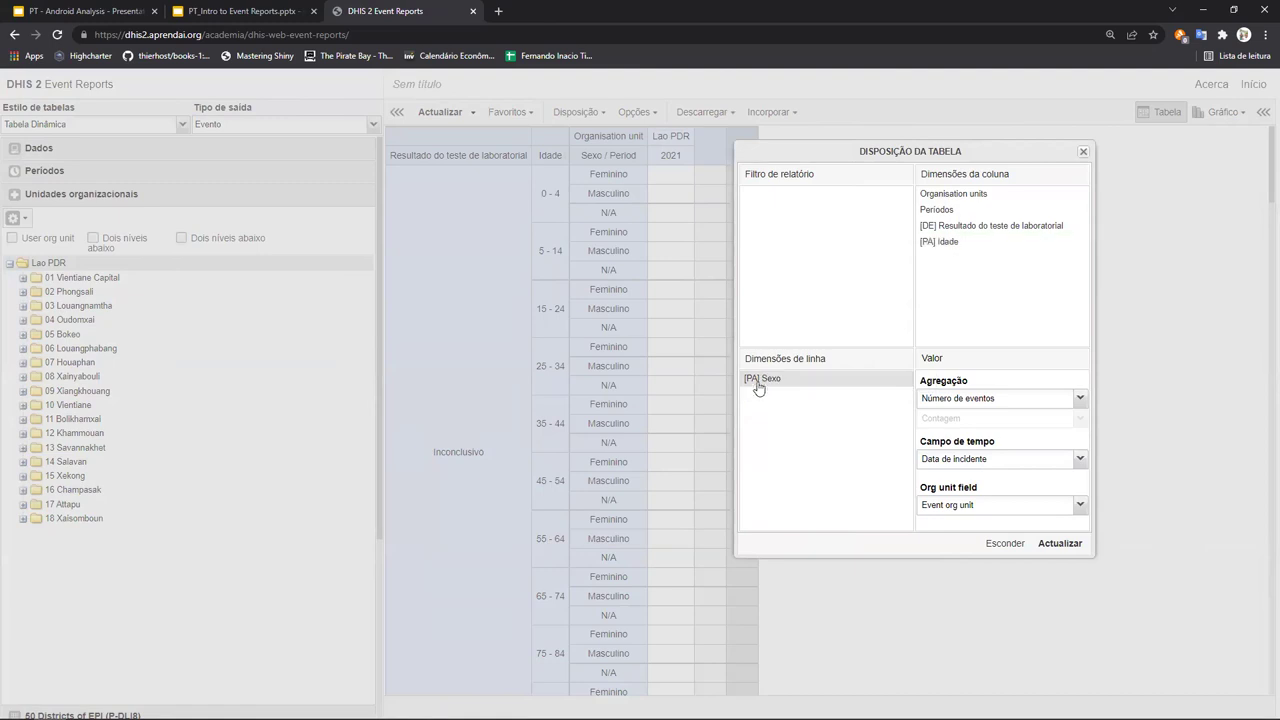
left_click_drag(766, 378, 971, 286)
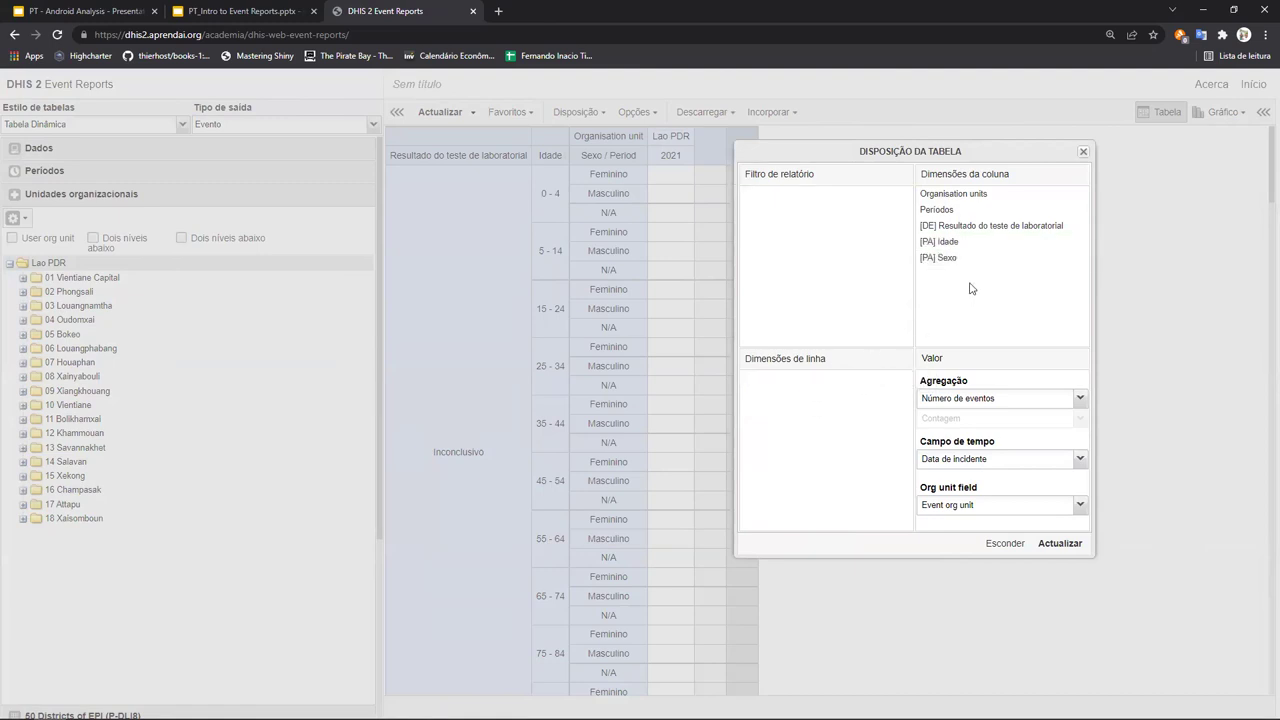
left_click_drag(950, 214, 833, 226)
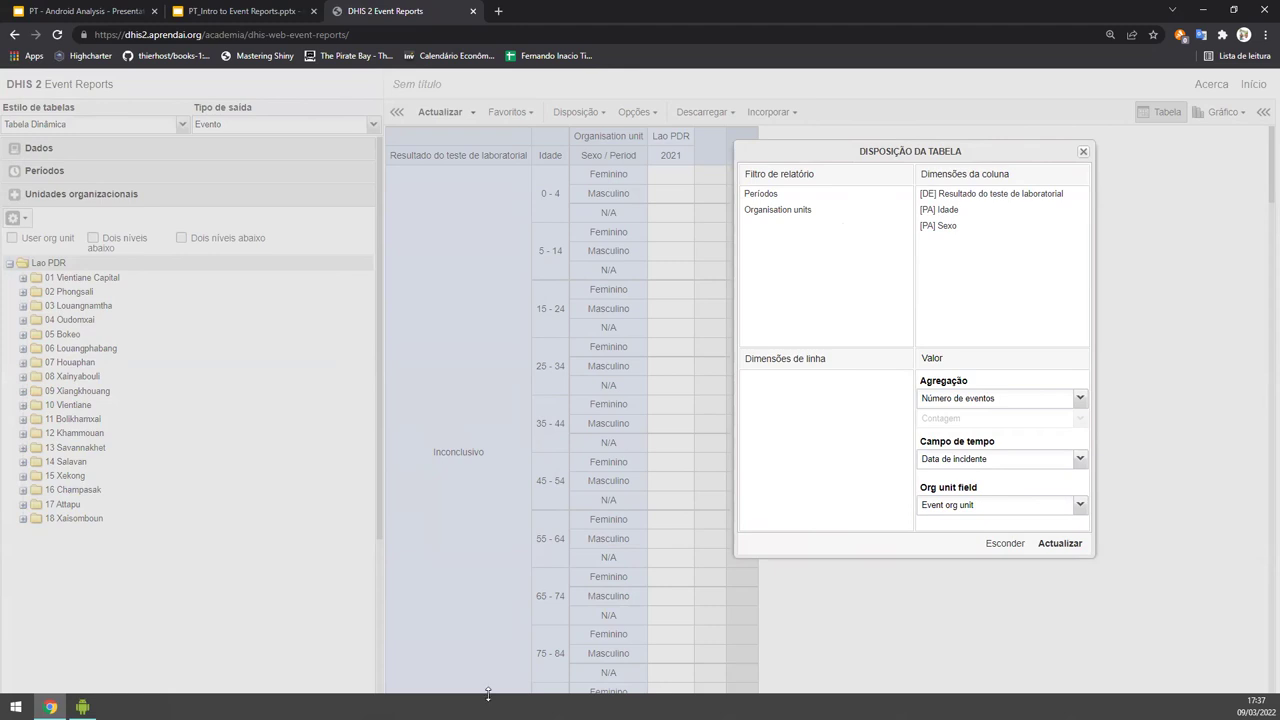
left_click(1062, 544)
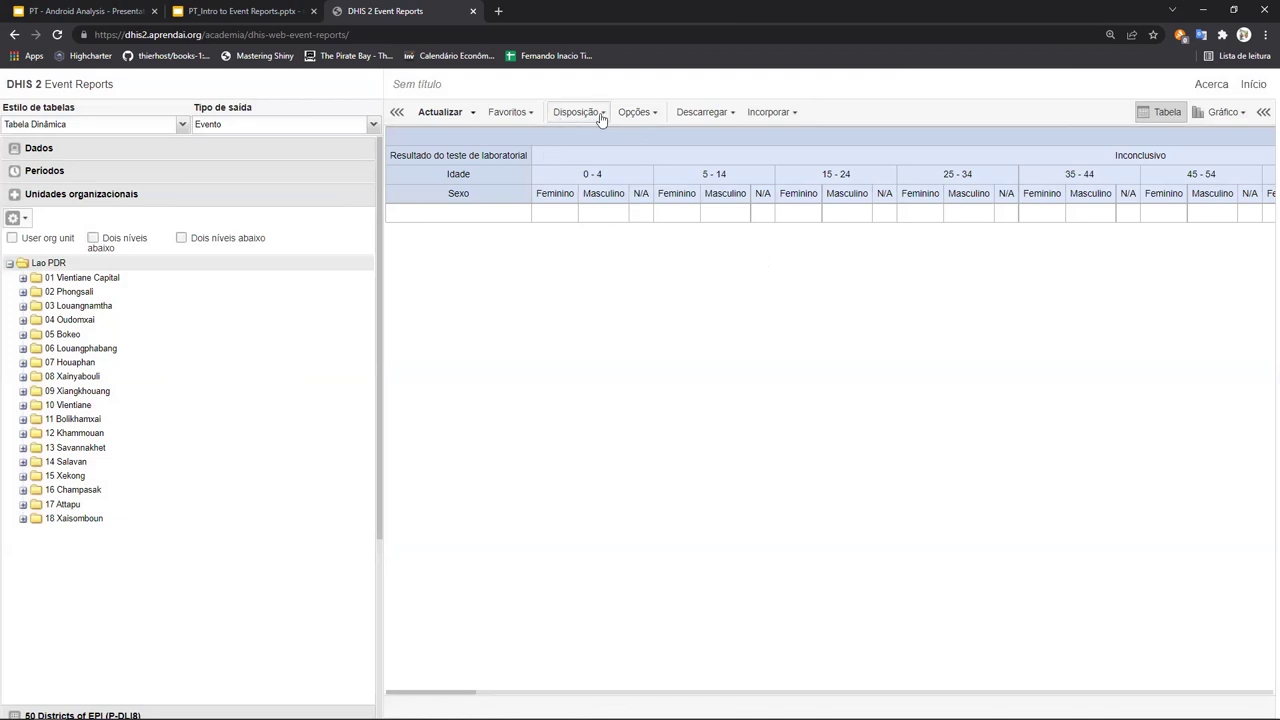
Move [PA] Idade from the column dimensions to the row dimensions of the table layout and update the table.
left_click(636, 112)
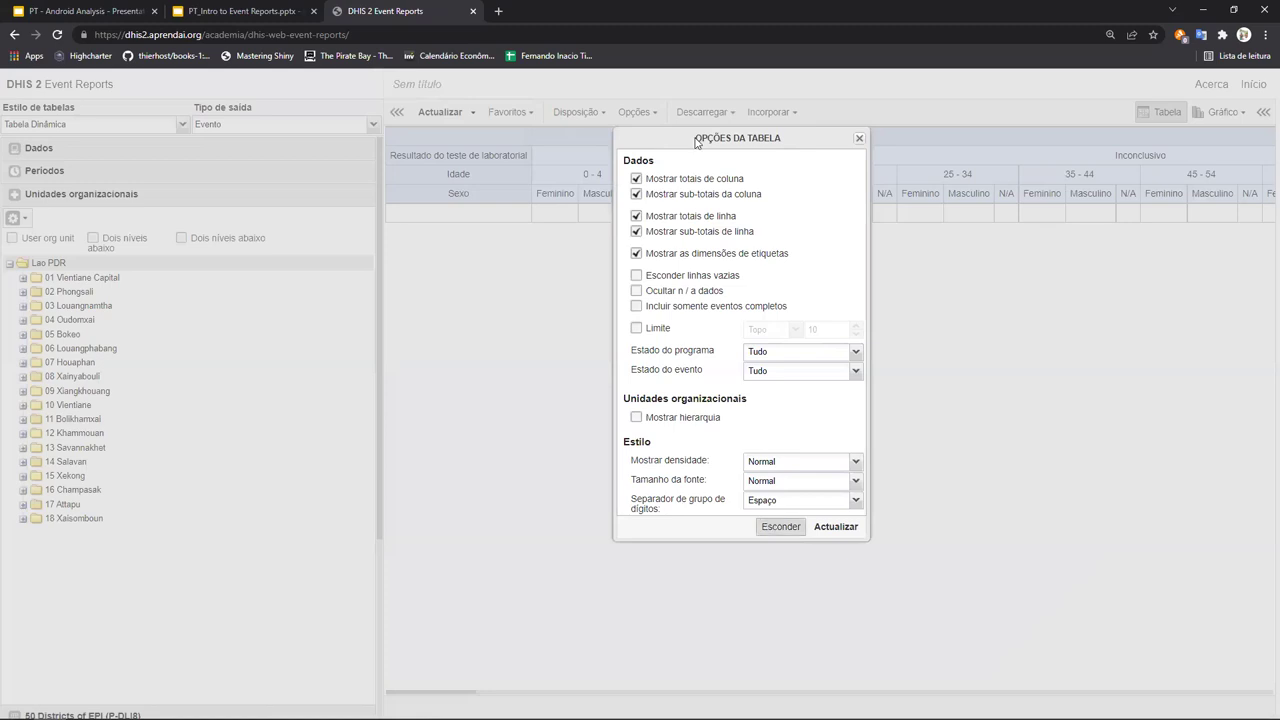
key("Escape")
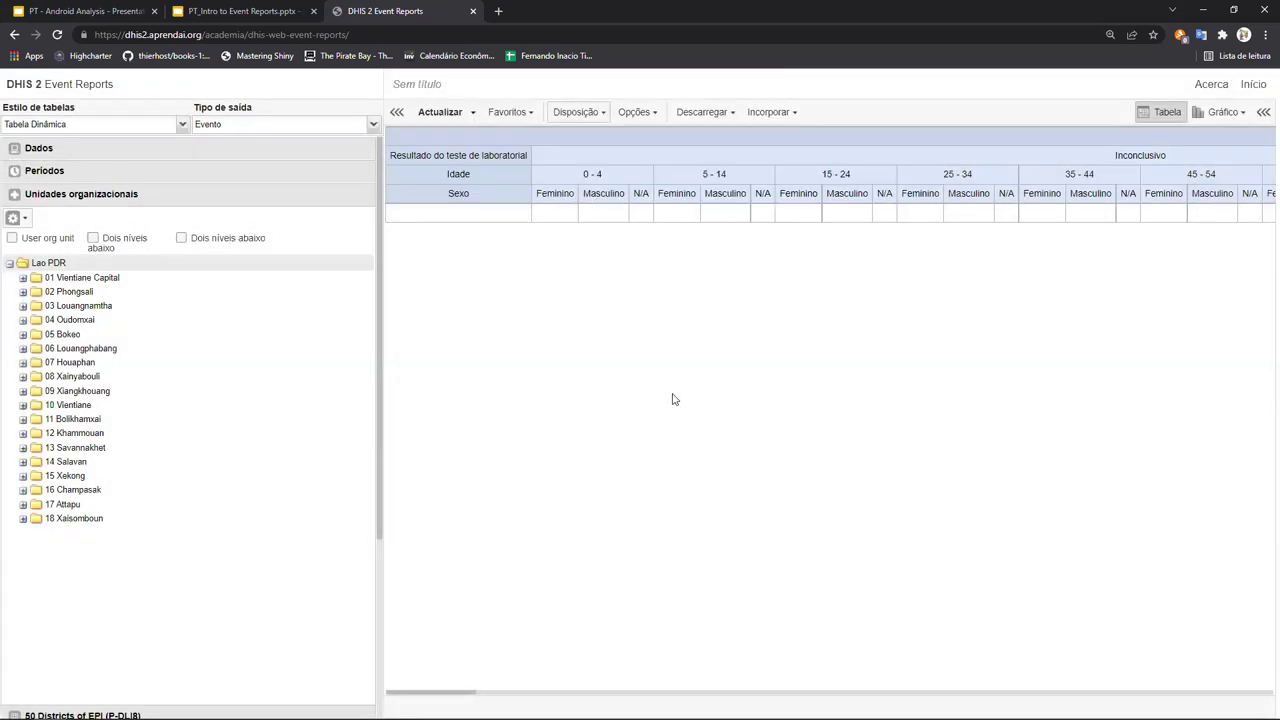
left_click(580, 112)
left_click(879, 533)
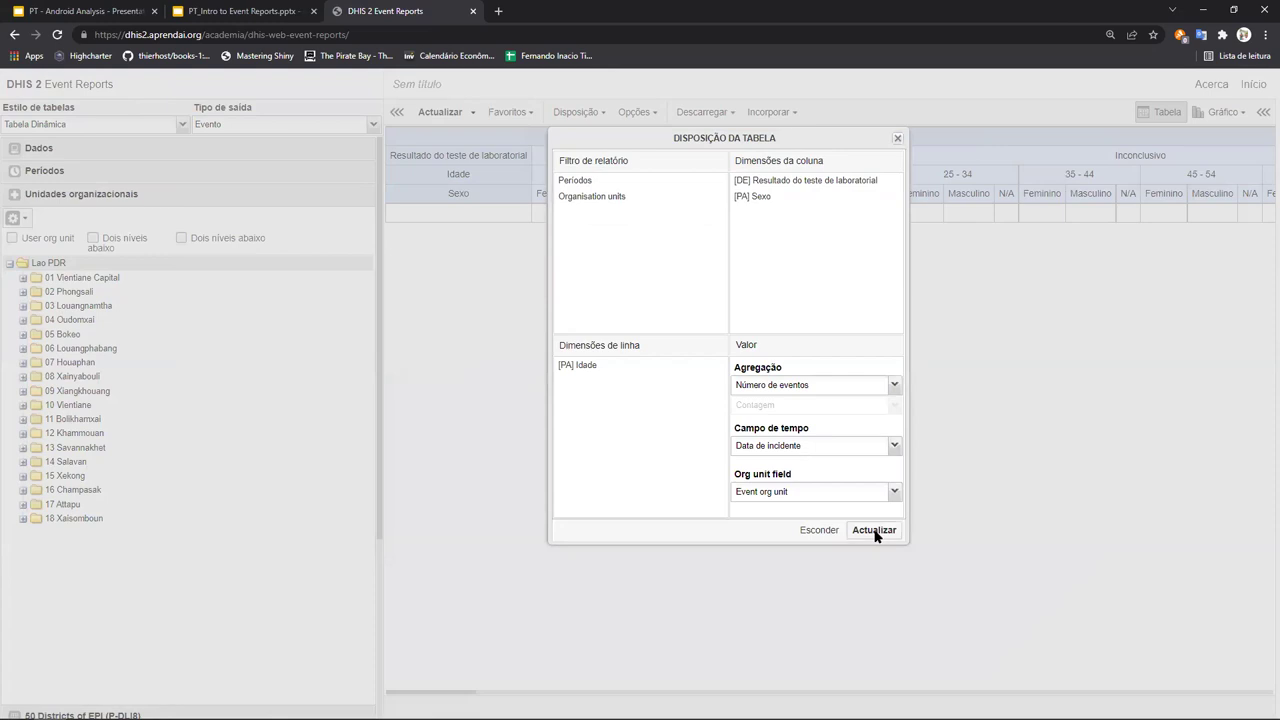